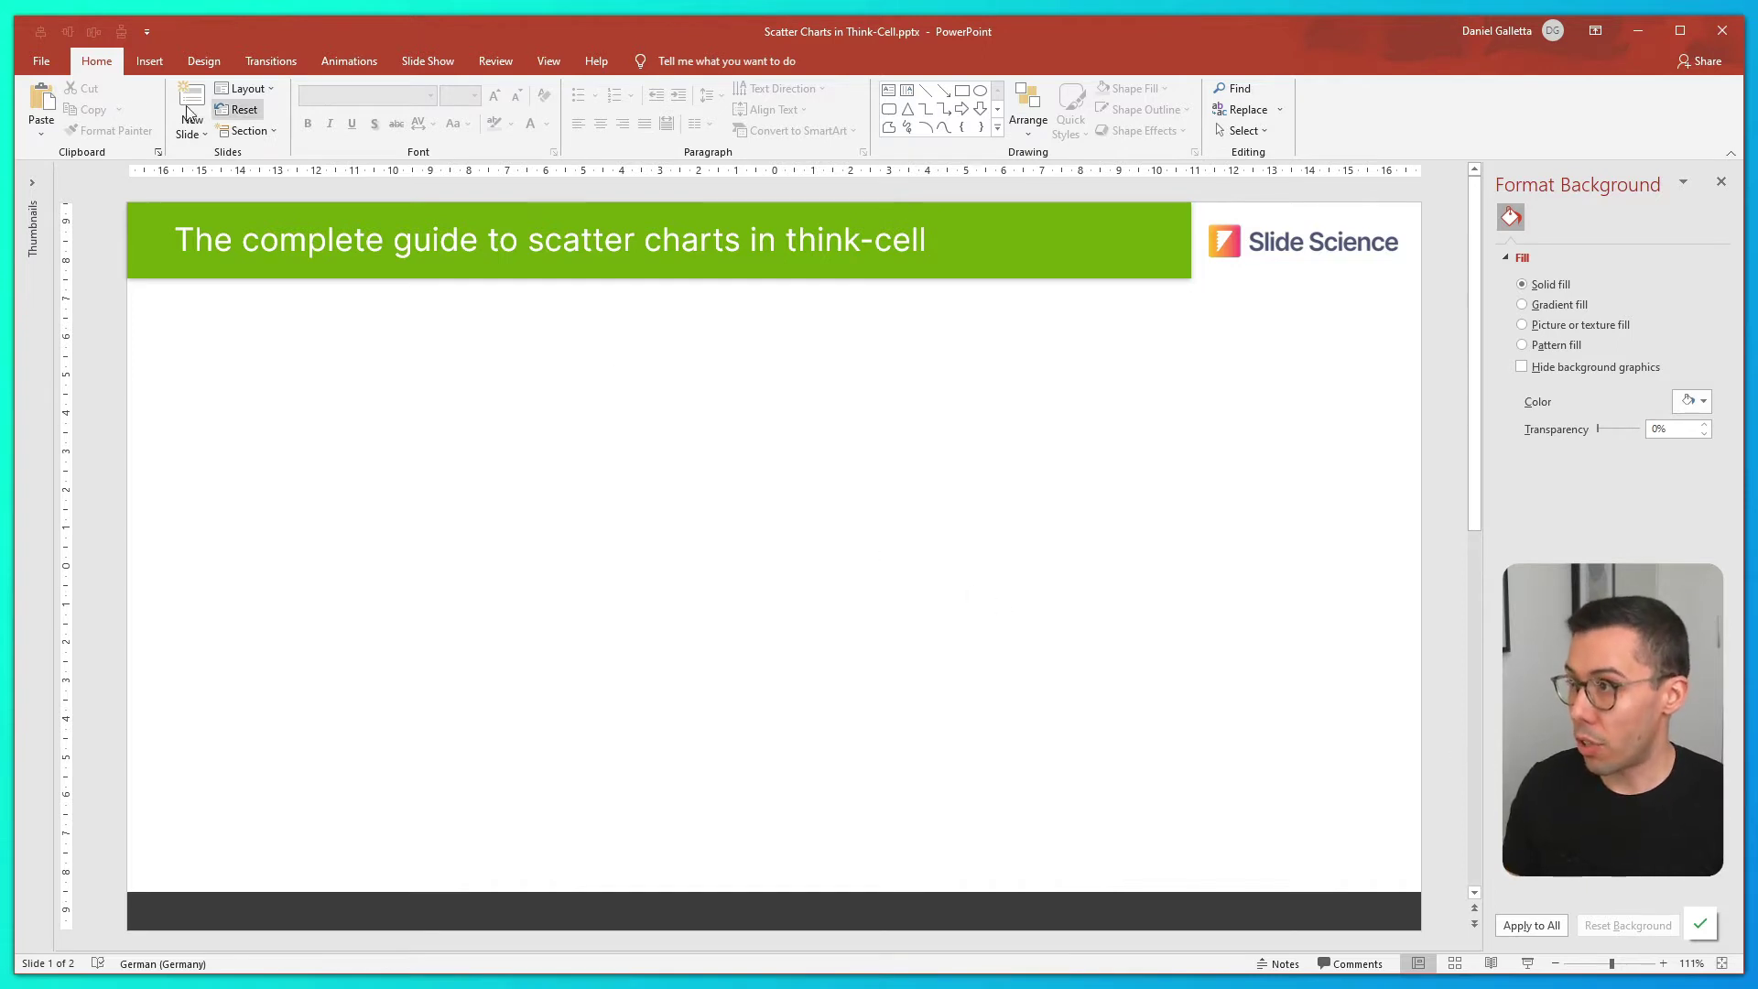
# Insert a think-cell scatter chart onto the slide
pyautogui.click(149, 60)
pyautogui.click(542, 108)
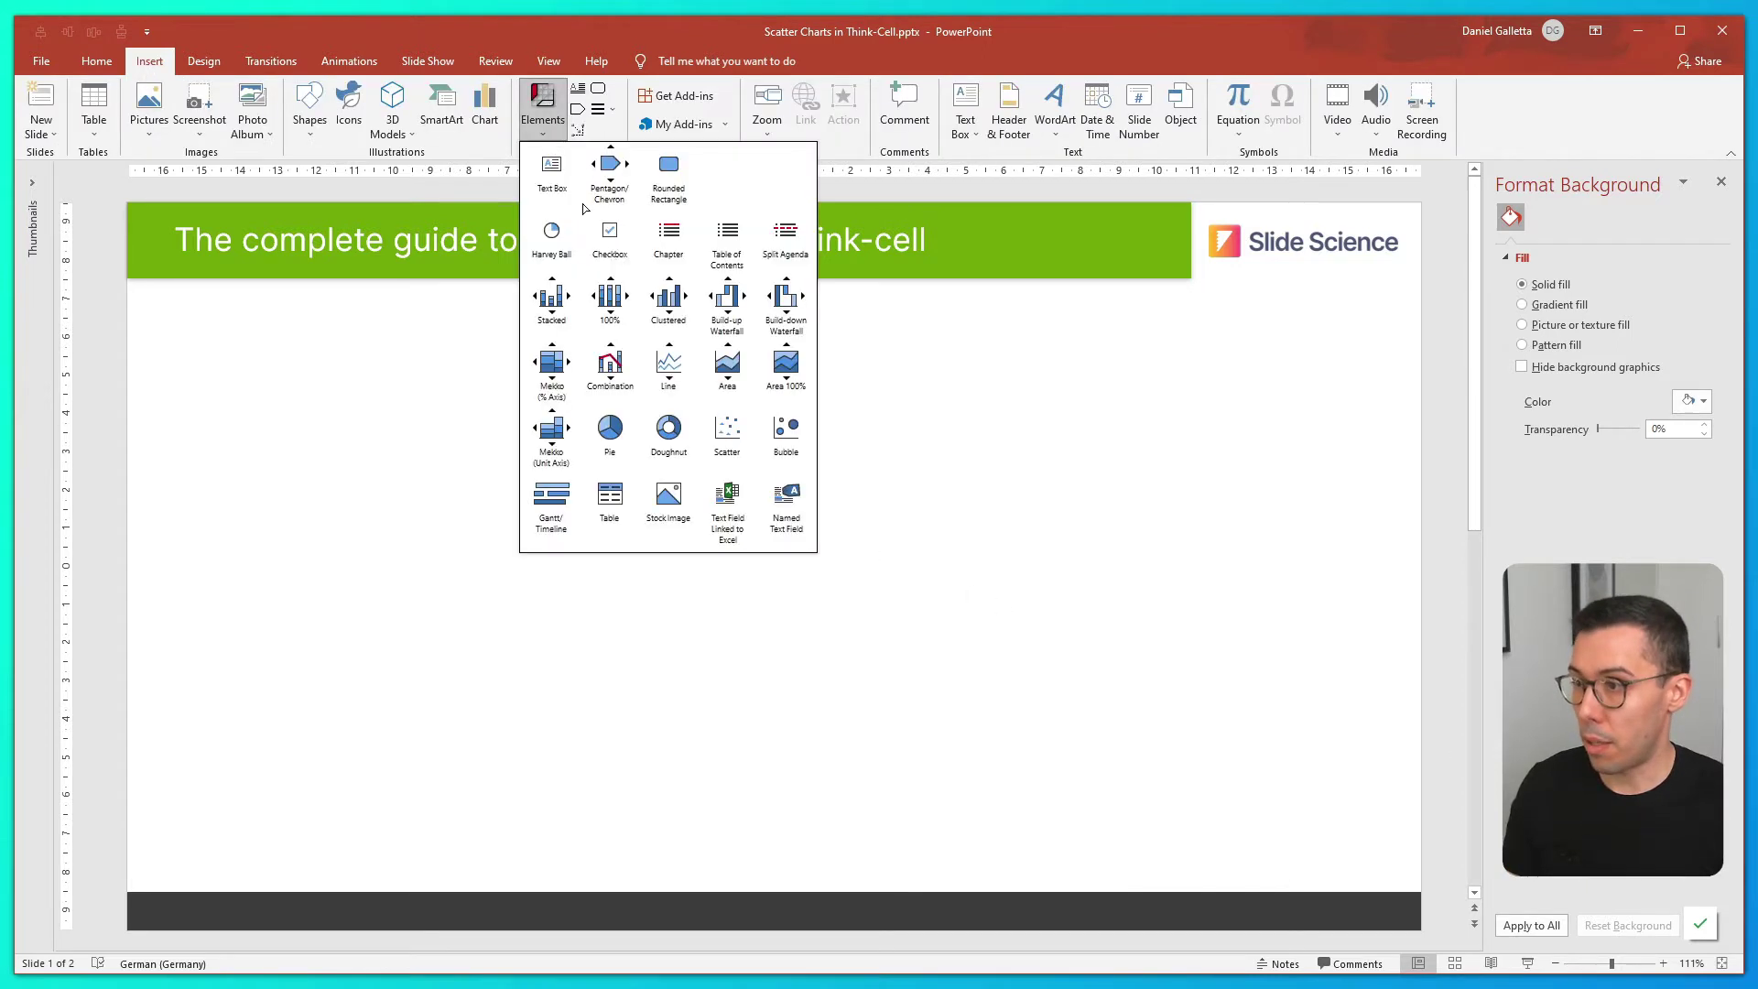
pyautogui.click(717, 428)
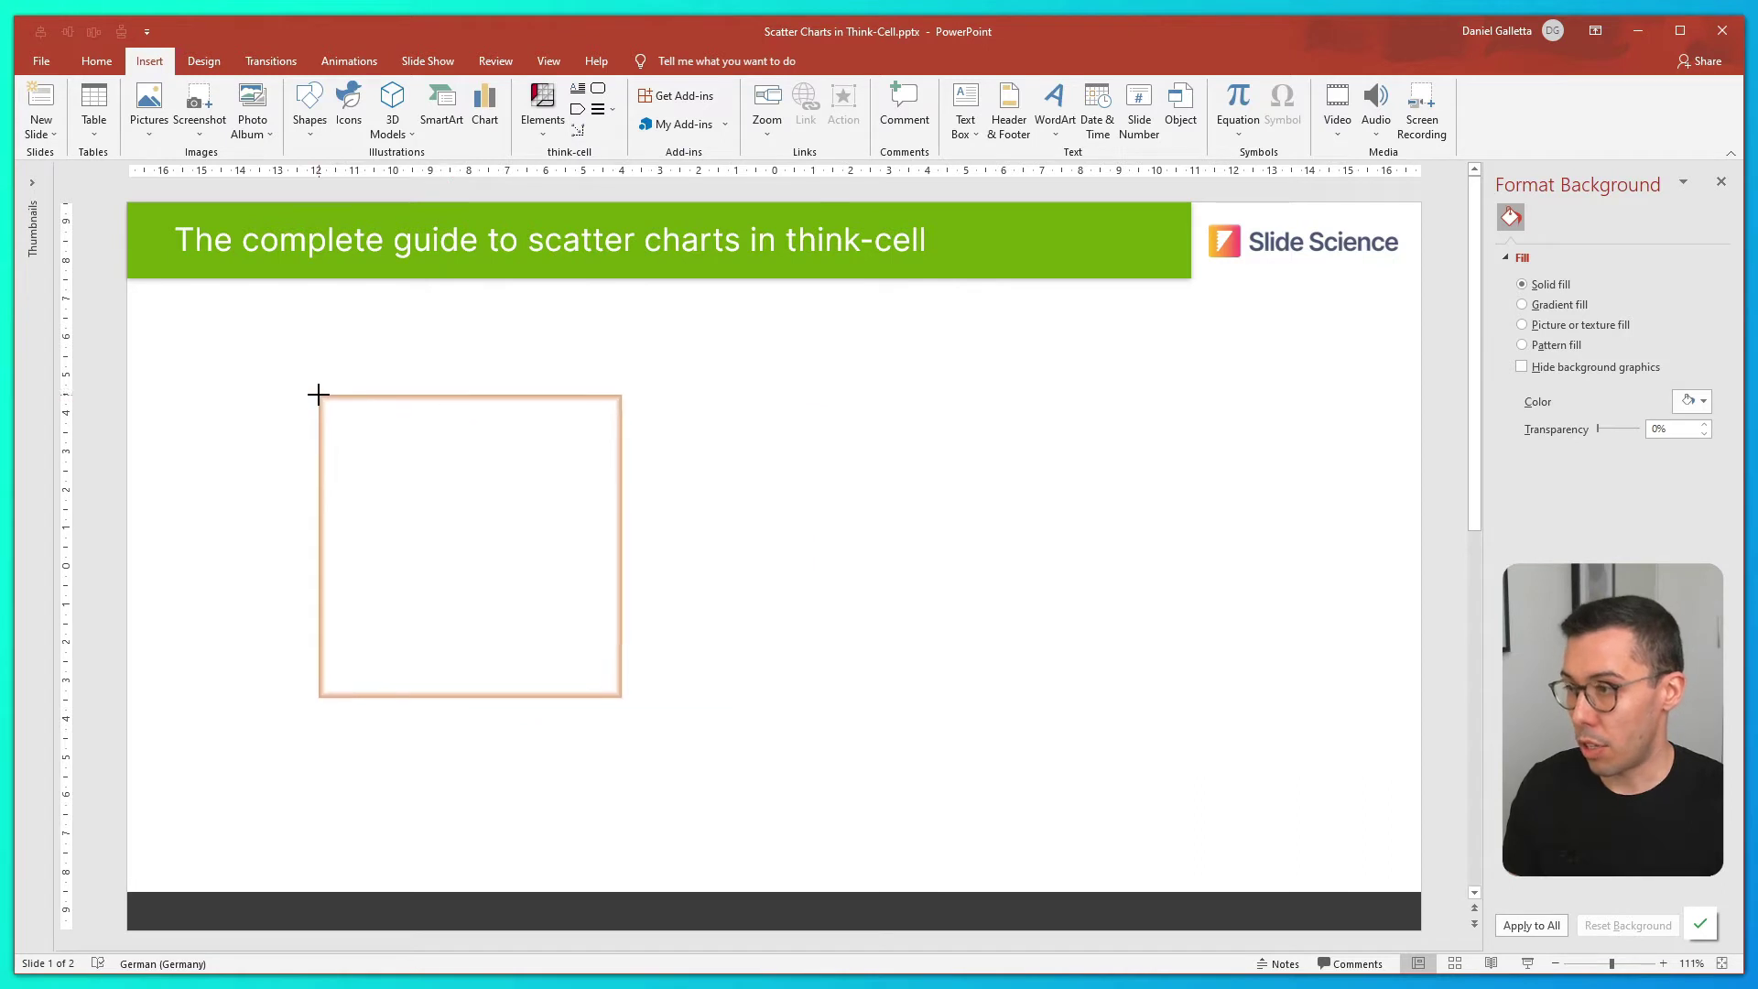
pyautogui.click(323, 404)
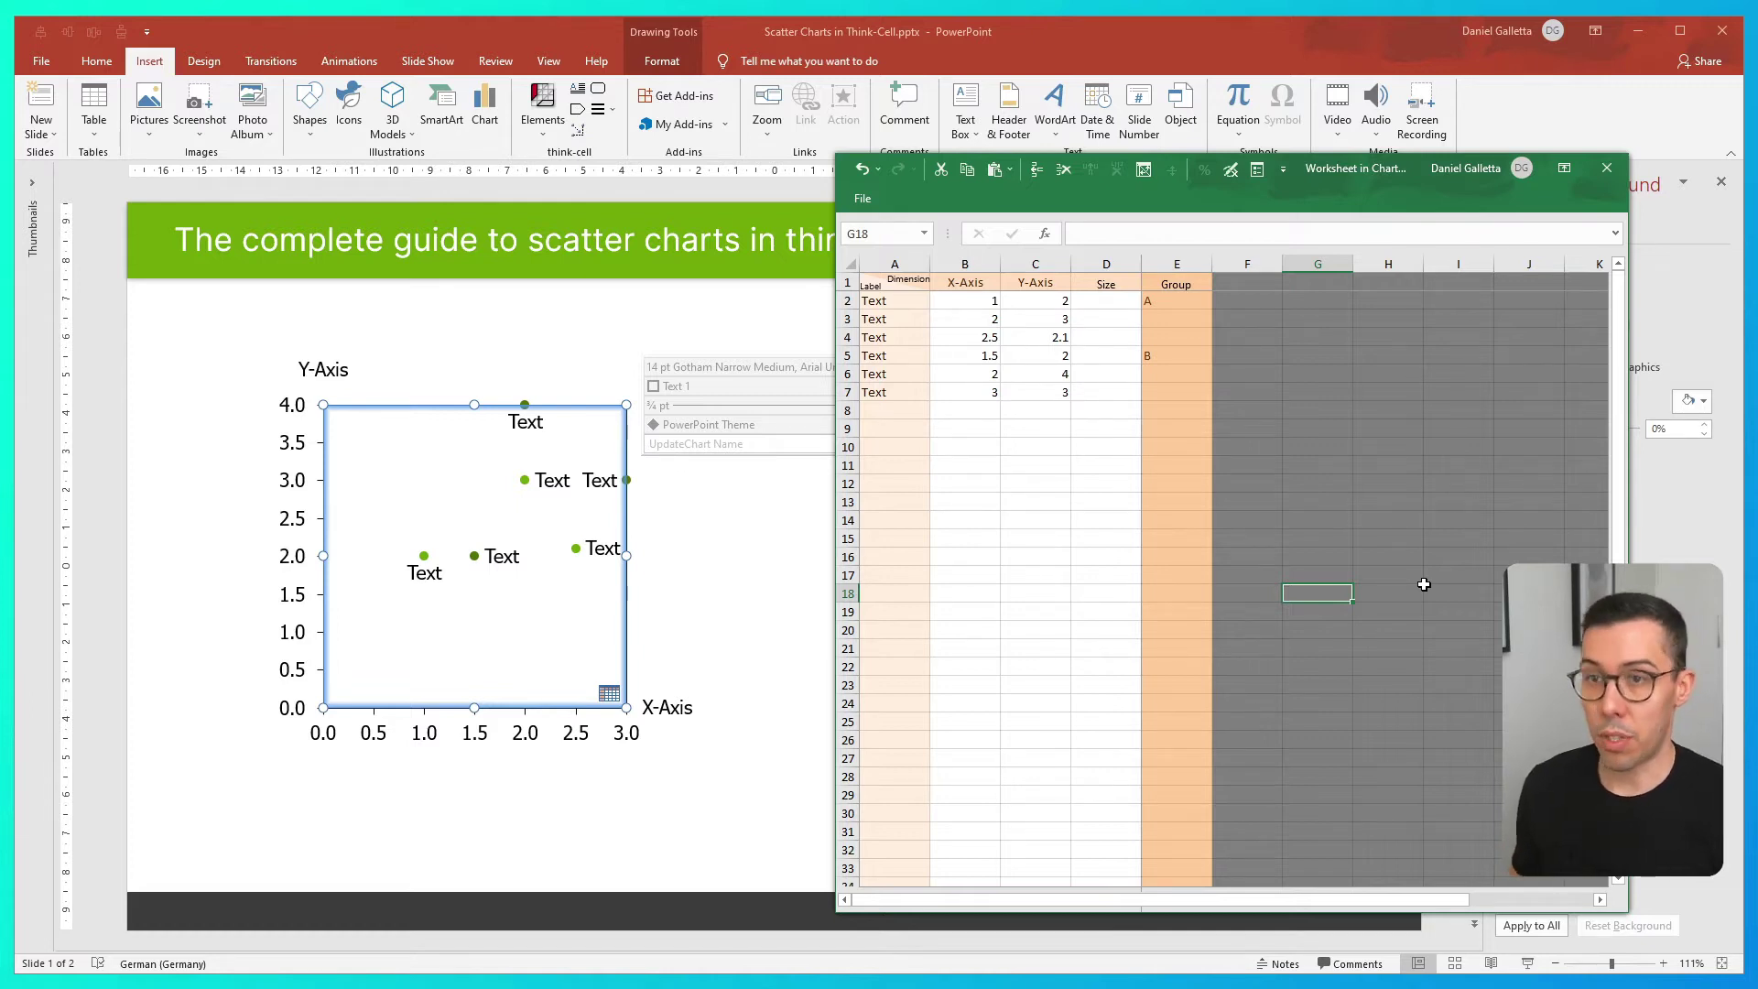
# Paste the industry growth and size data into the datasheet and close it
pyautogui.hotkey('ctrl', 'Home')
pyautogui.hotkey('ctrl', 'v')
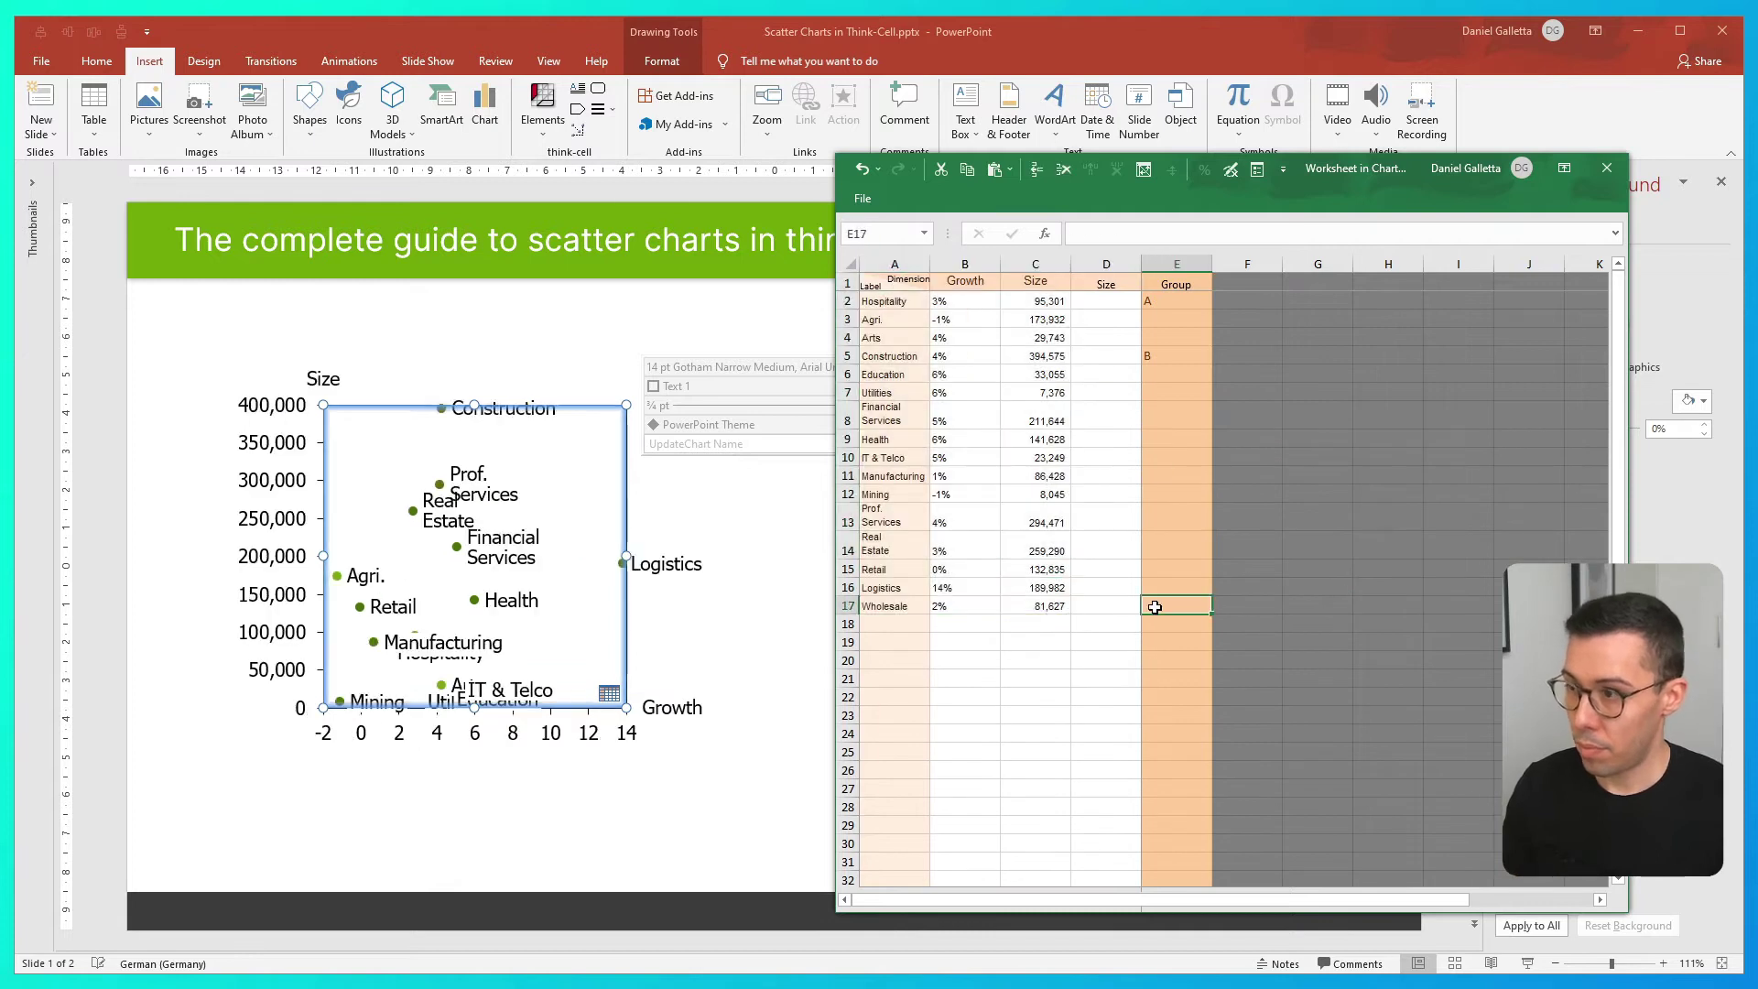
pyautogui.press('Escape')
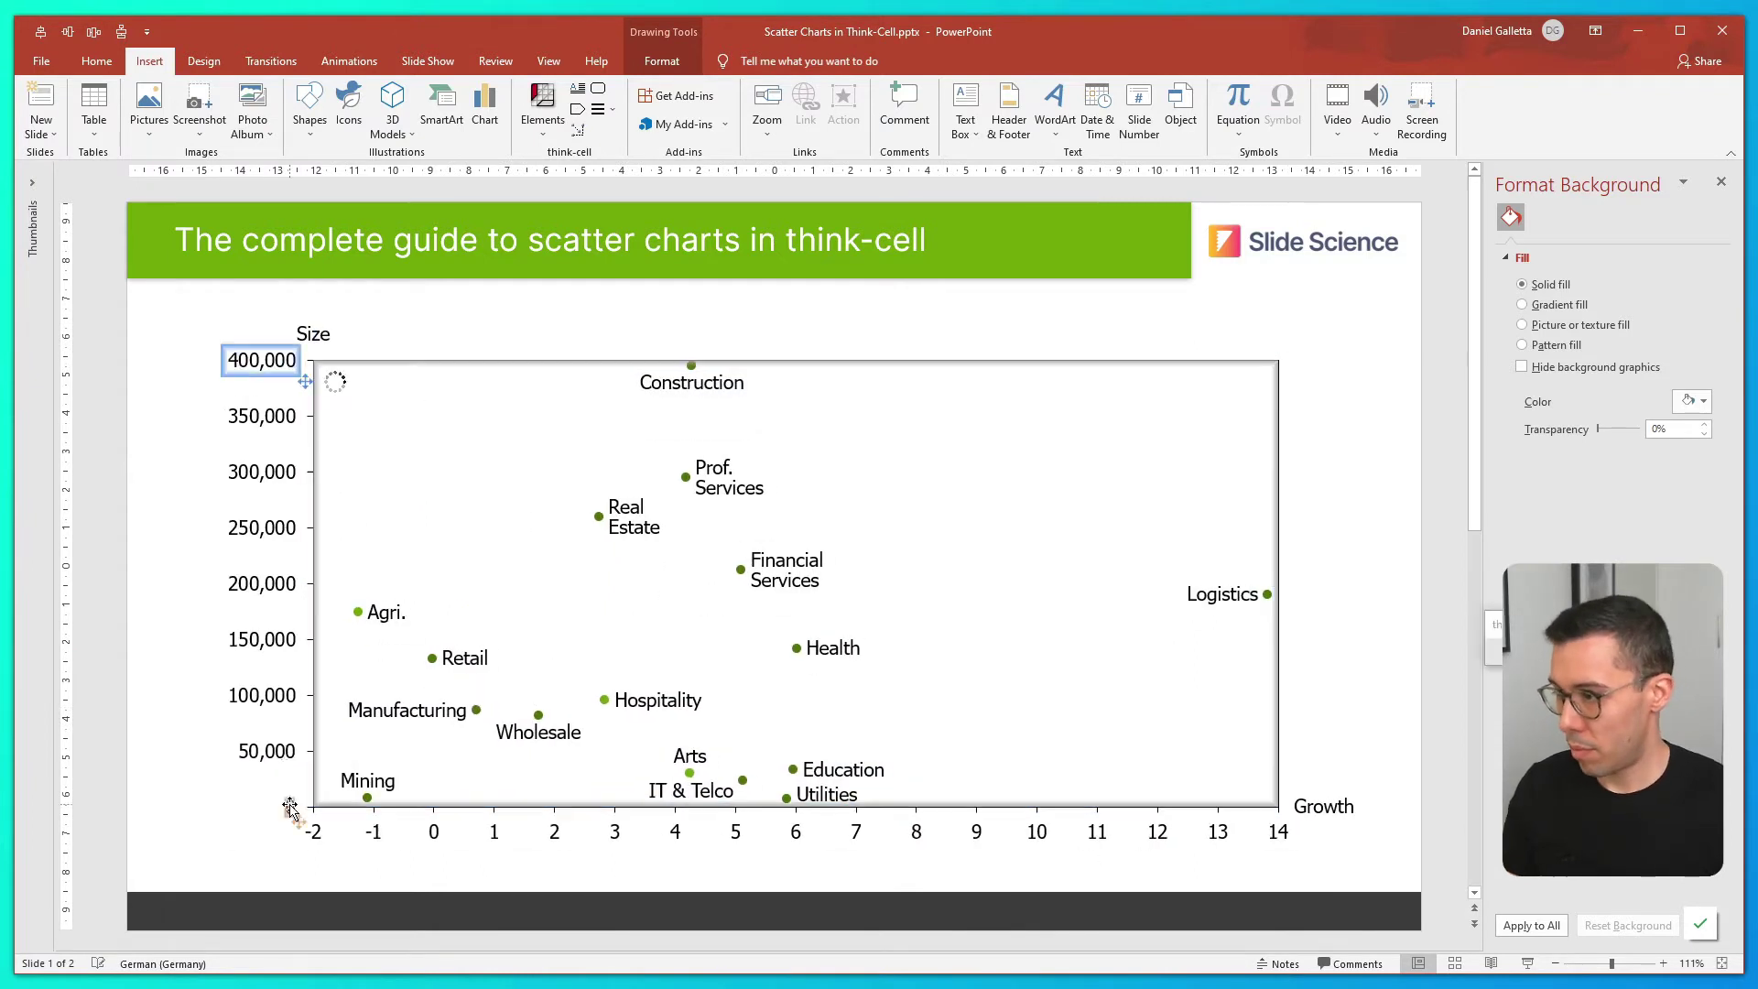
# Format axis numbers as thousands and percentages, titling the axes 'Number of Businesses' and 'Growth p.a.'
pyautogui.click(291, 806)
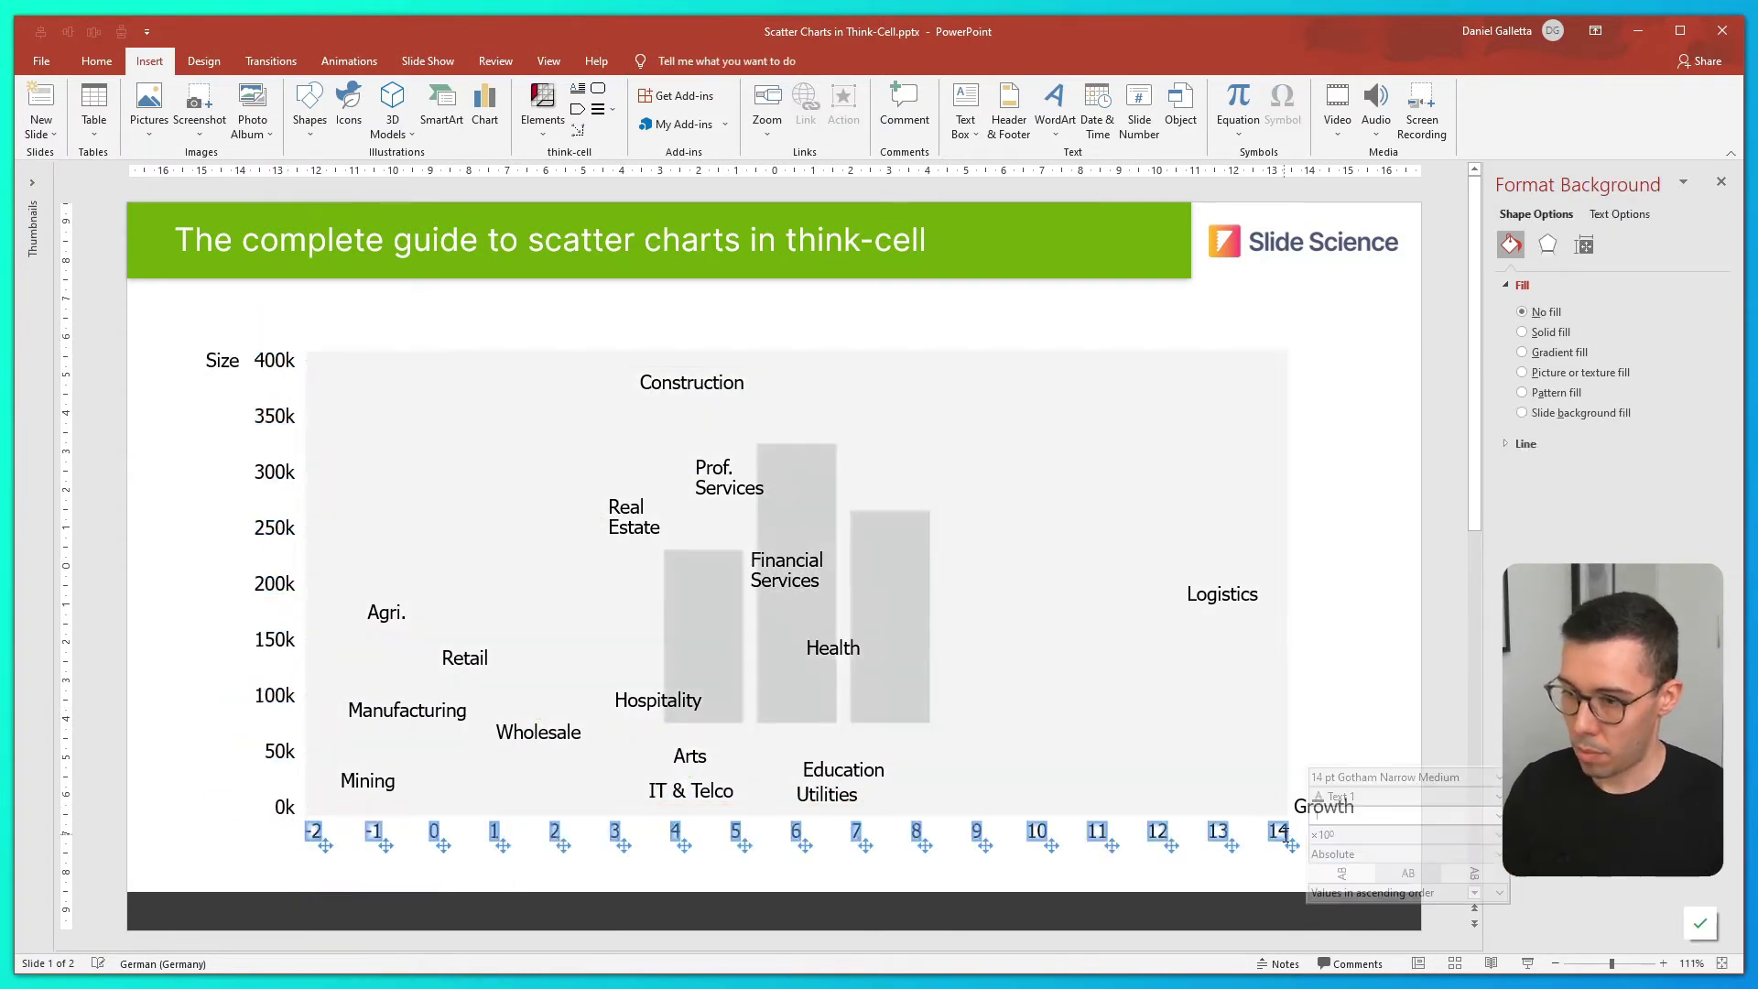
pyautogui.click(1327, 807)
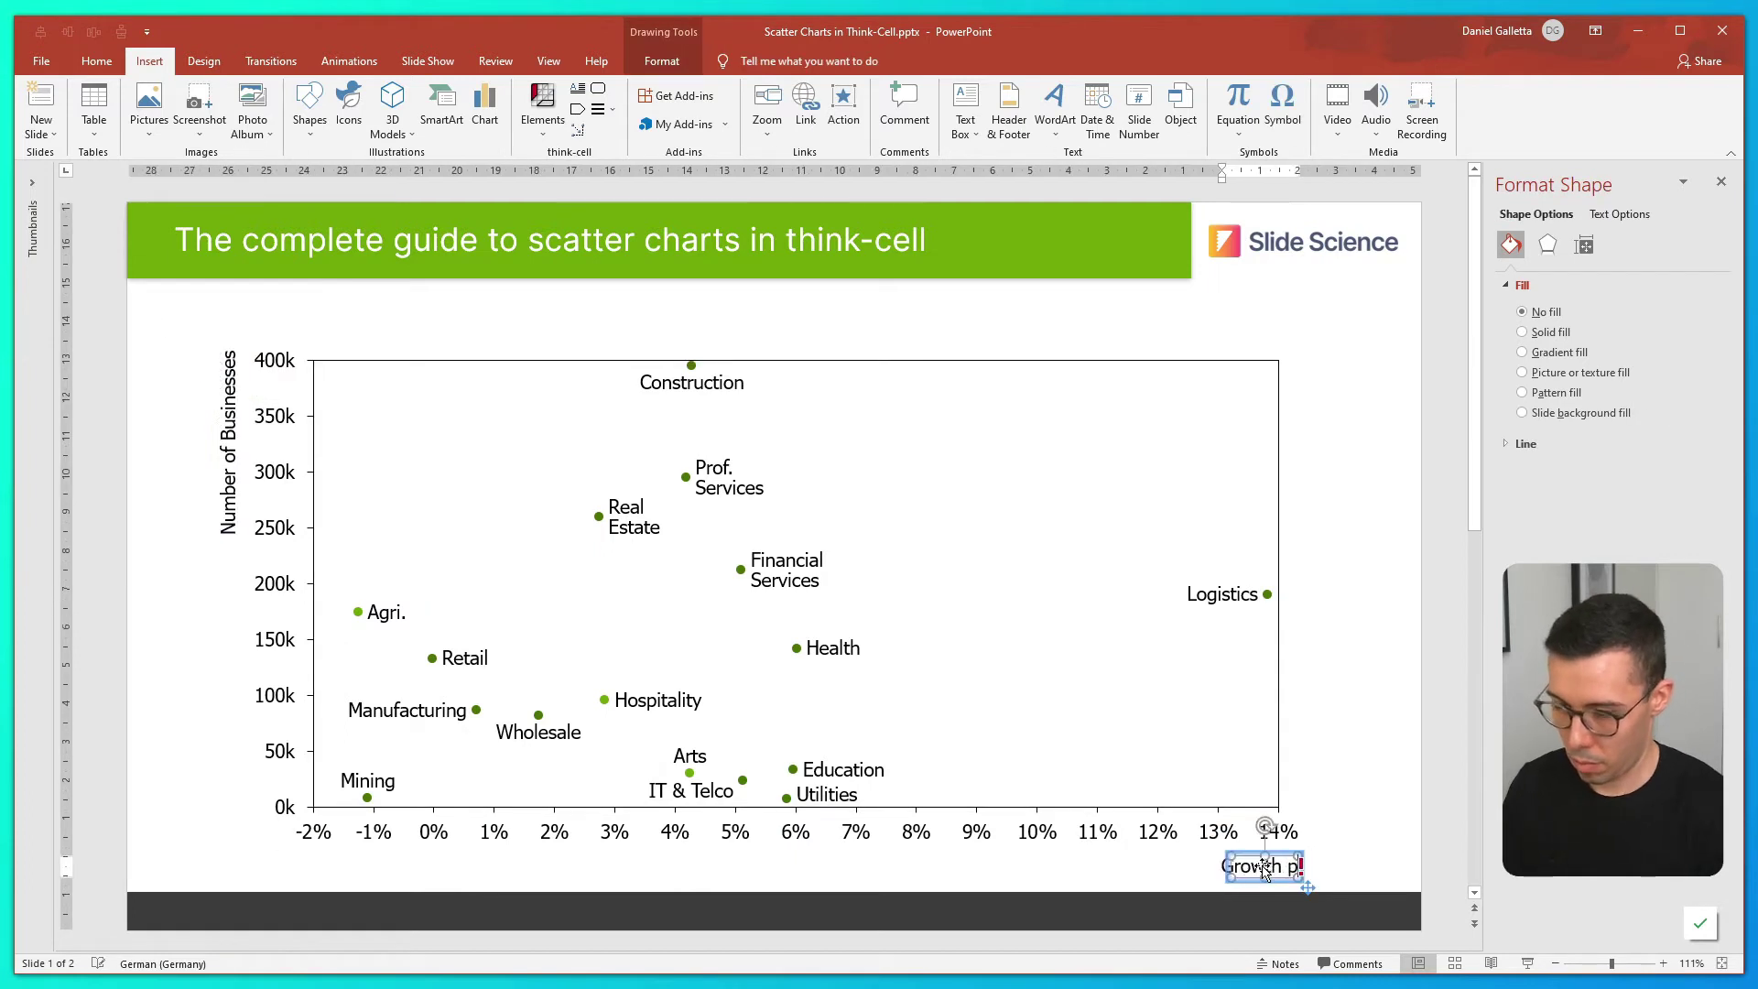
pyautogui.click(1280, 804)
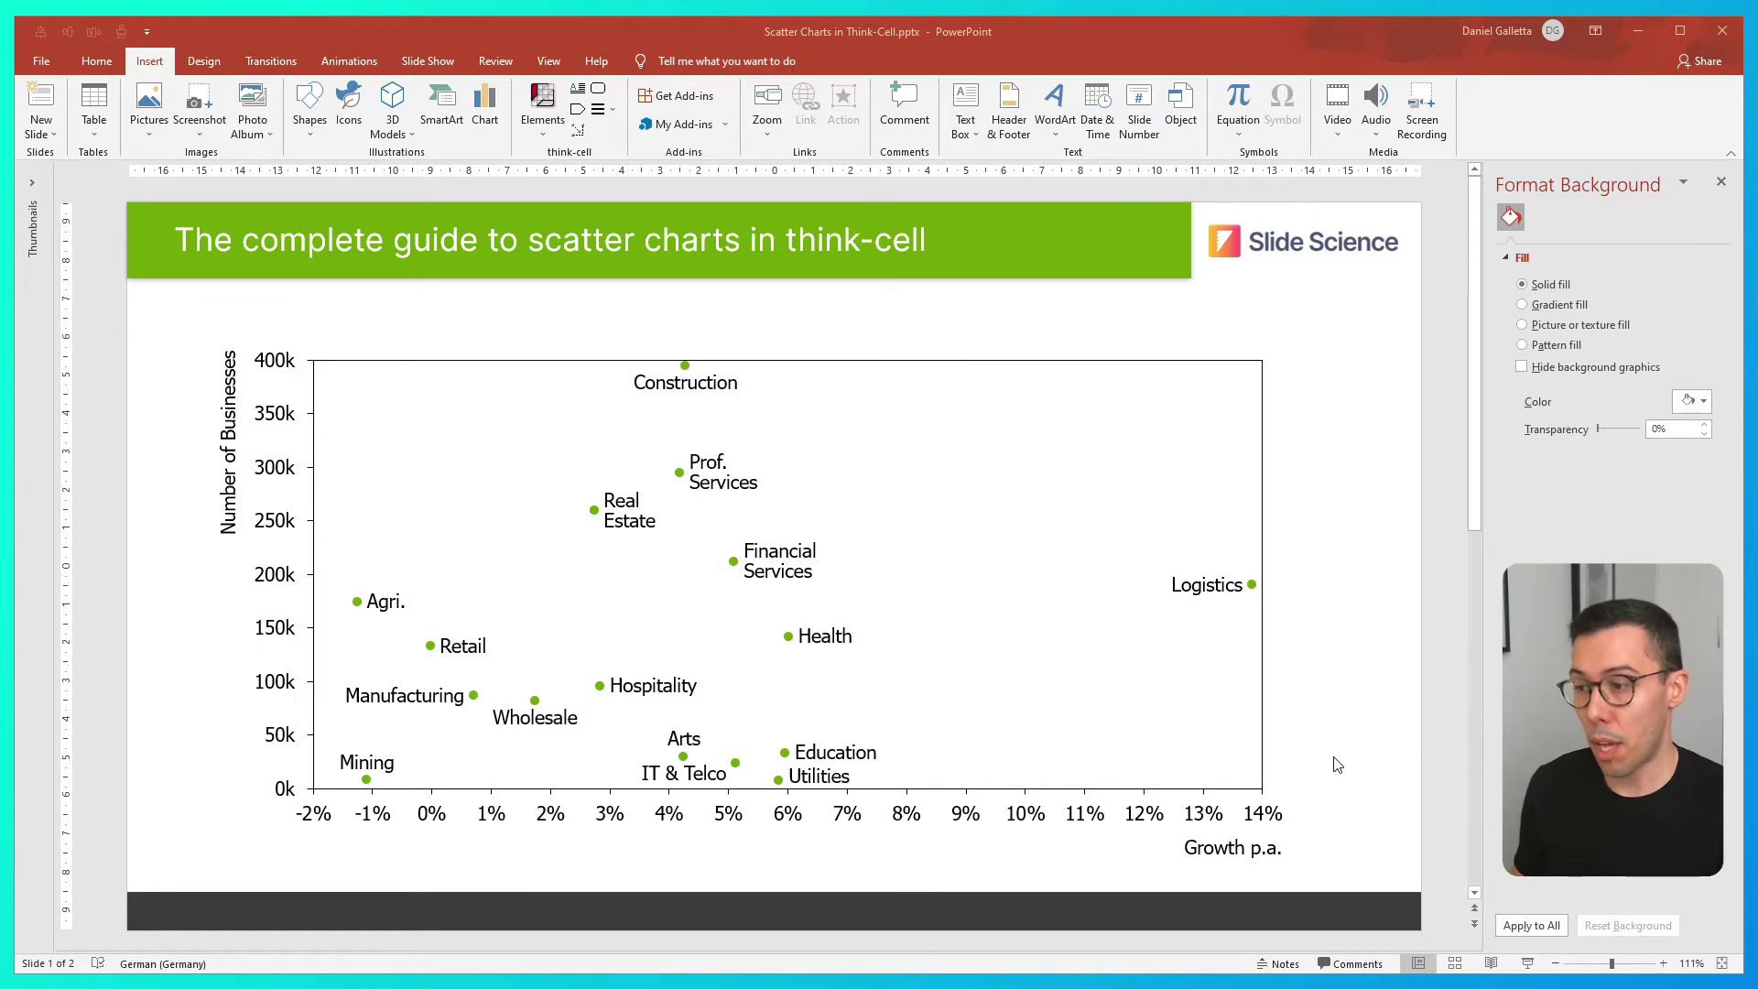
# Drag the IT & Telco label above its point so a leader line connects them
pyautogui.click(700, 774)
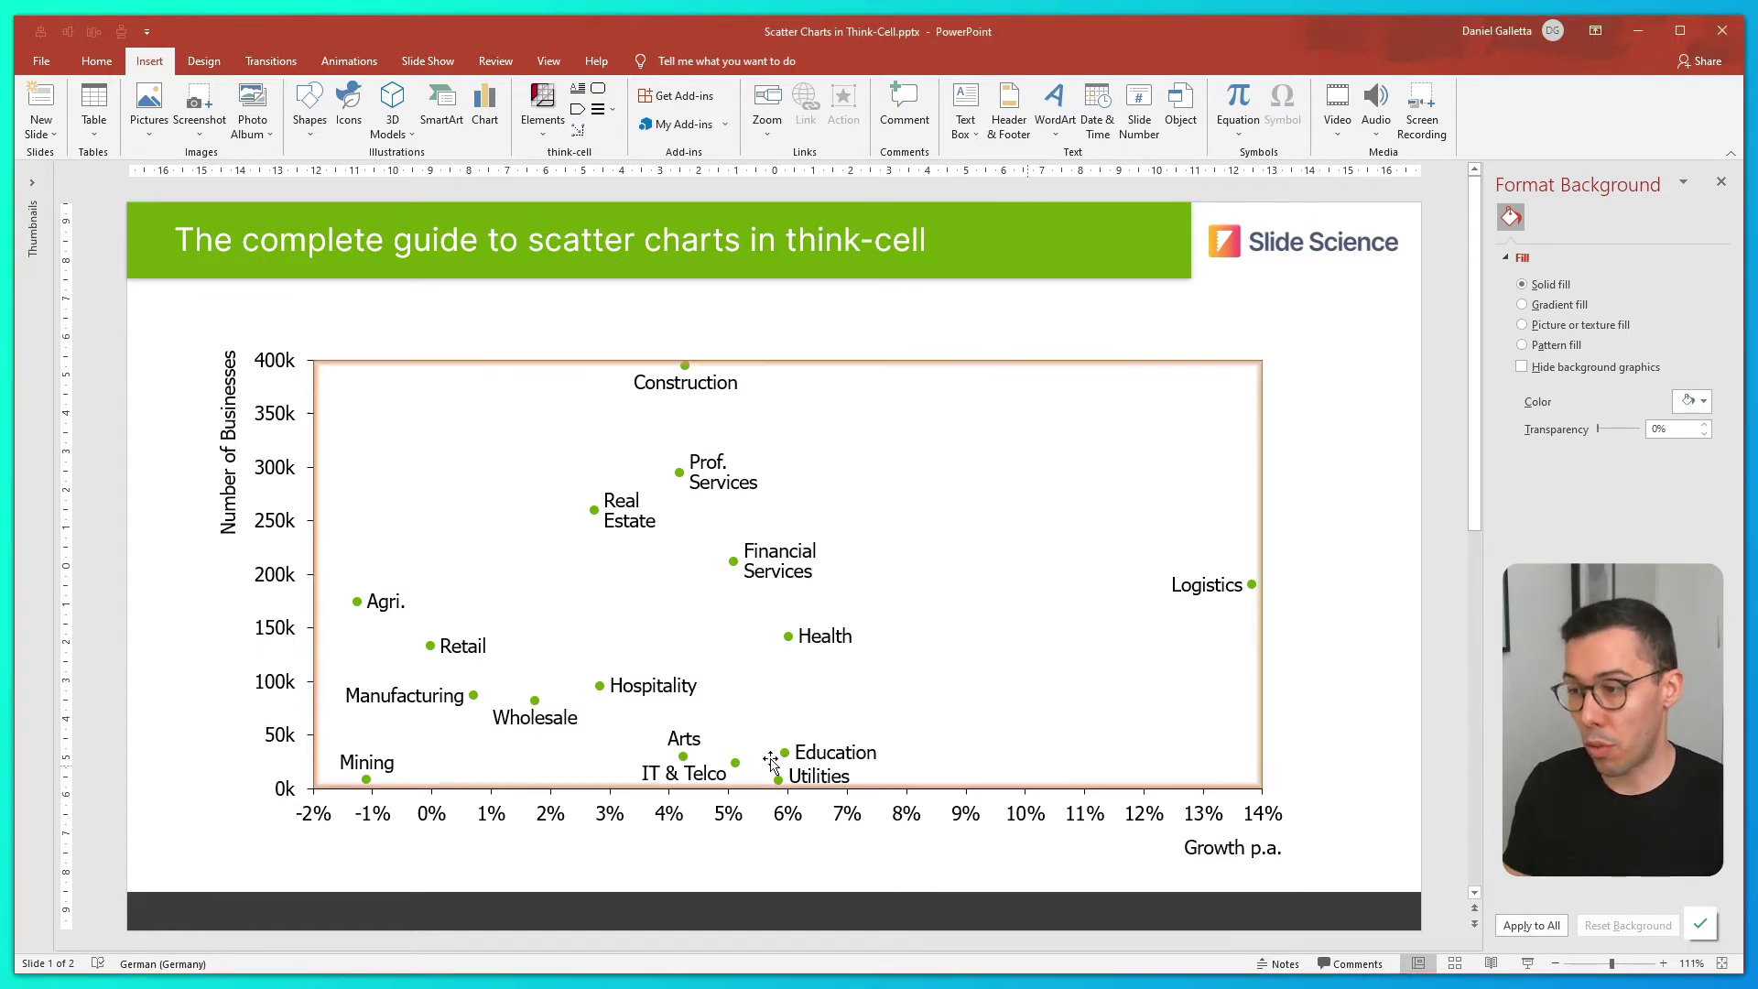
pyautogui.click(700, 774)
pyautogui.click(708, 774)
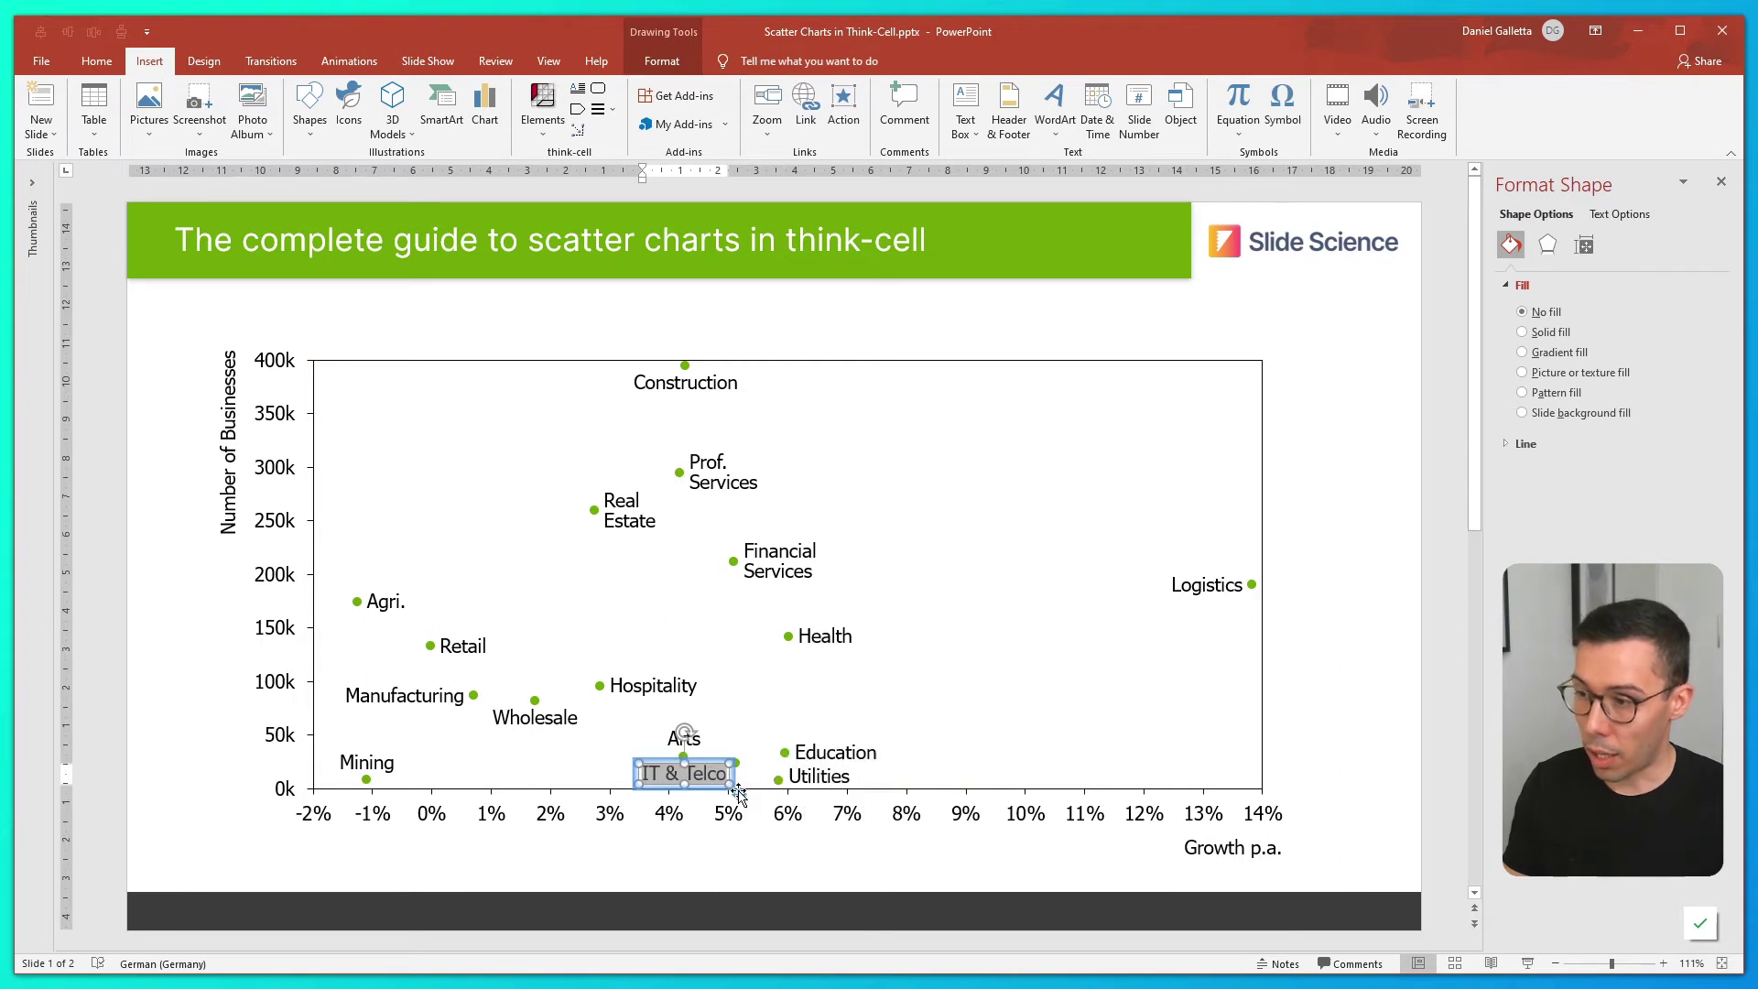
pyautogui.moveTo(738, 793); pyautogui.dragTo(811, 735)
pyautogui.click(1343, 740)
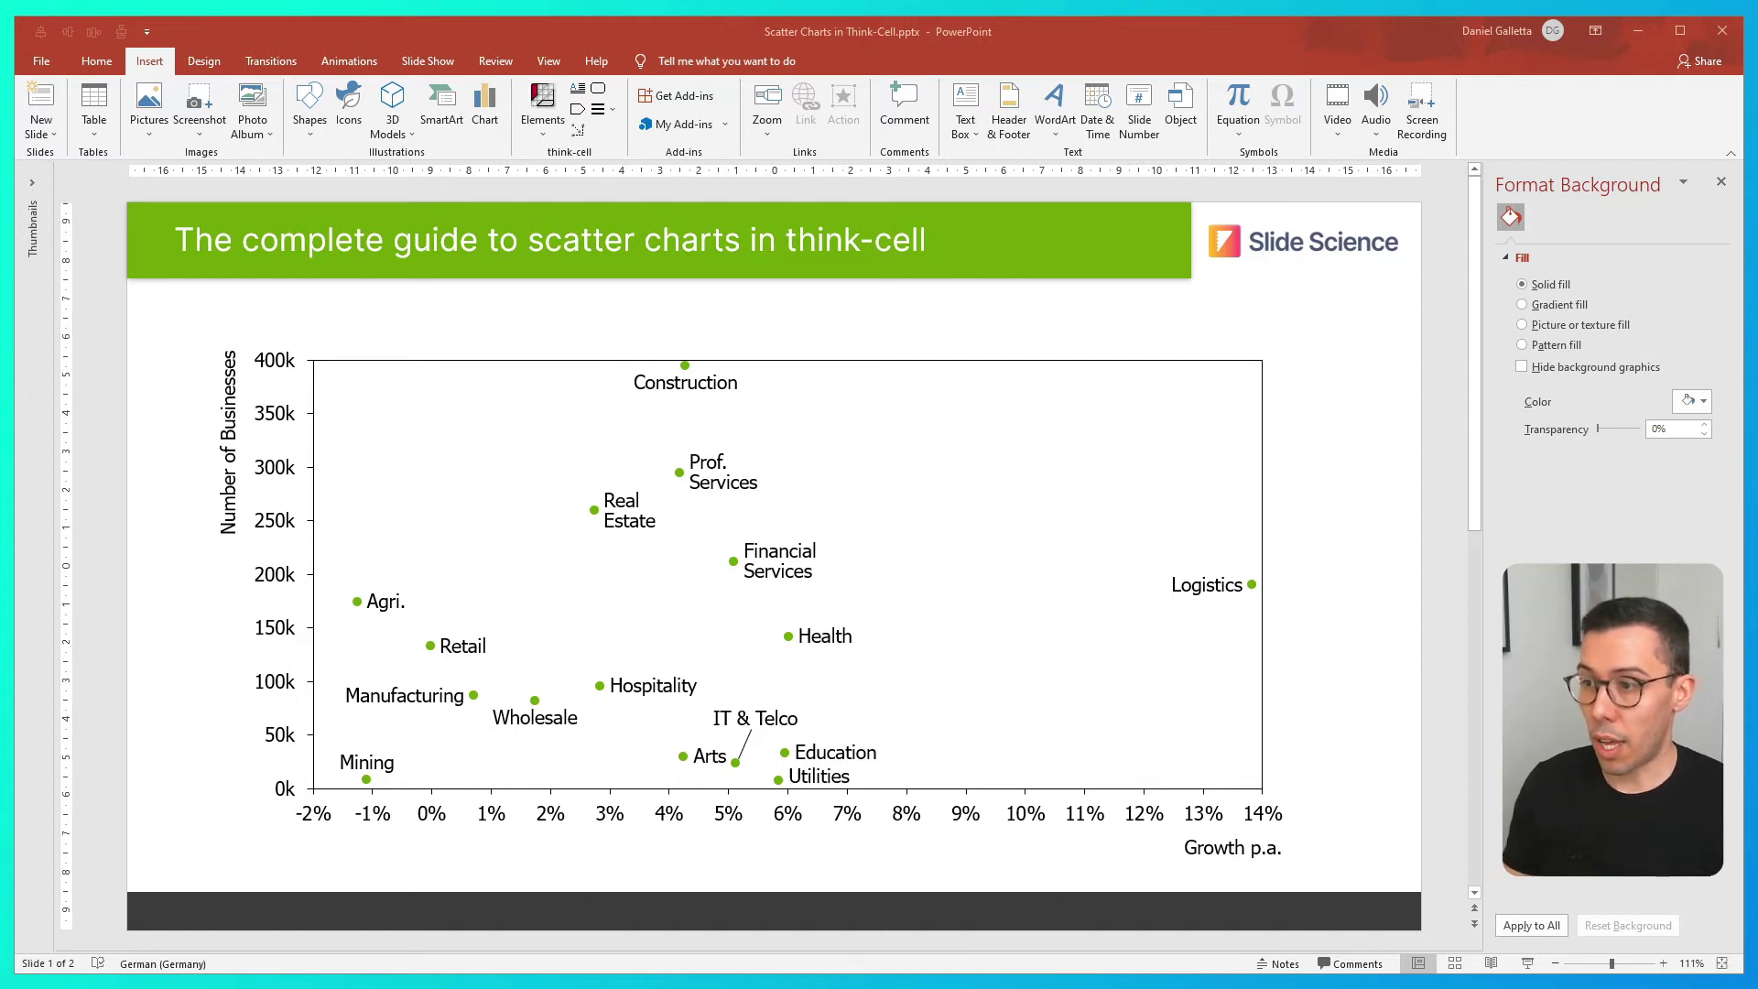
# Open the datasheet and tag Construction and Logistics as Priority in the Group column
pyautogui.doubleClick(1082, 509)
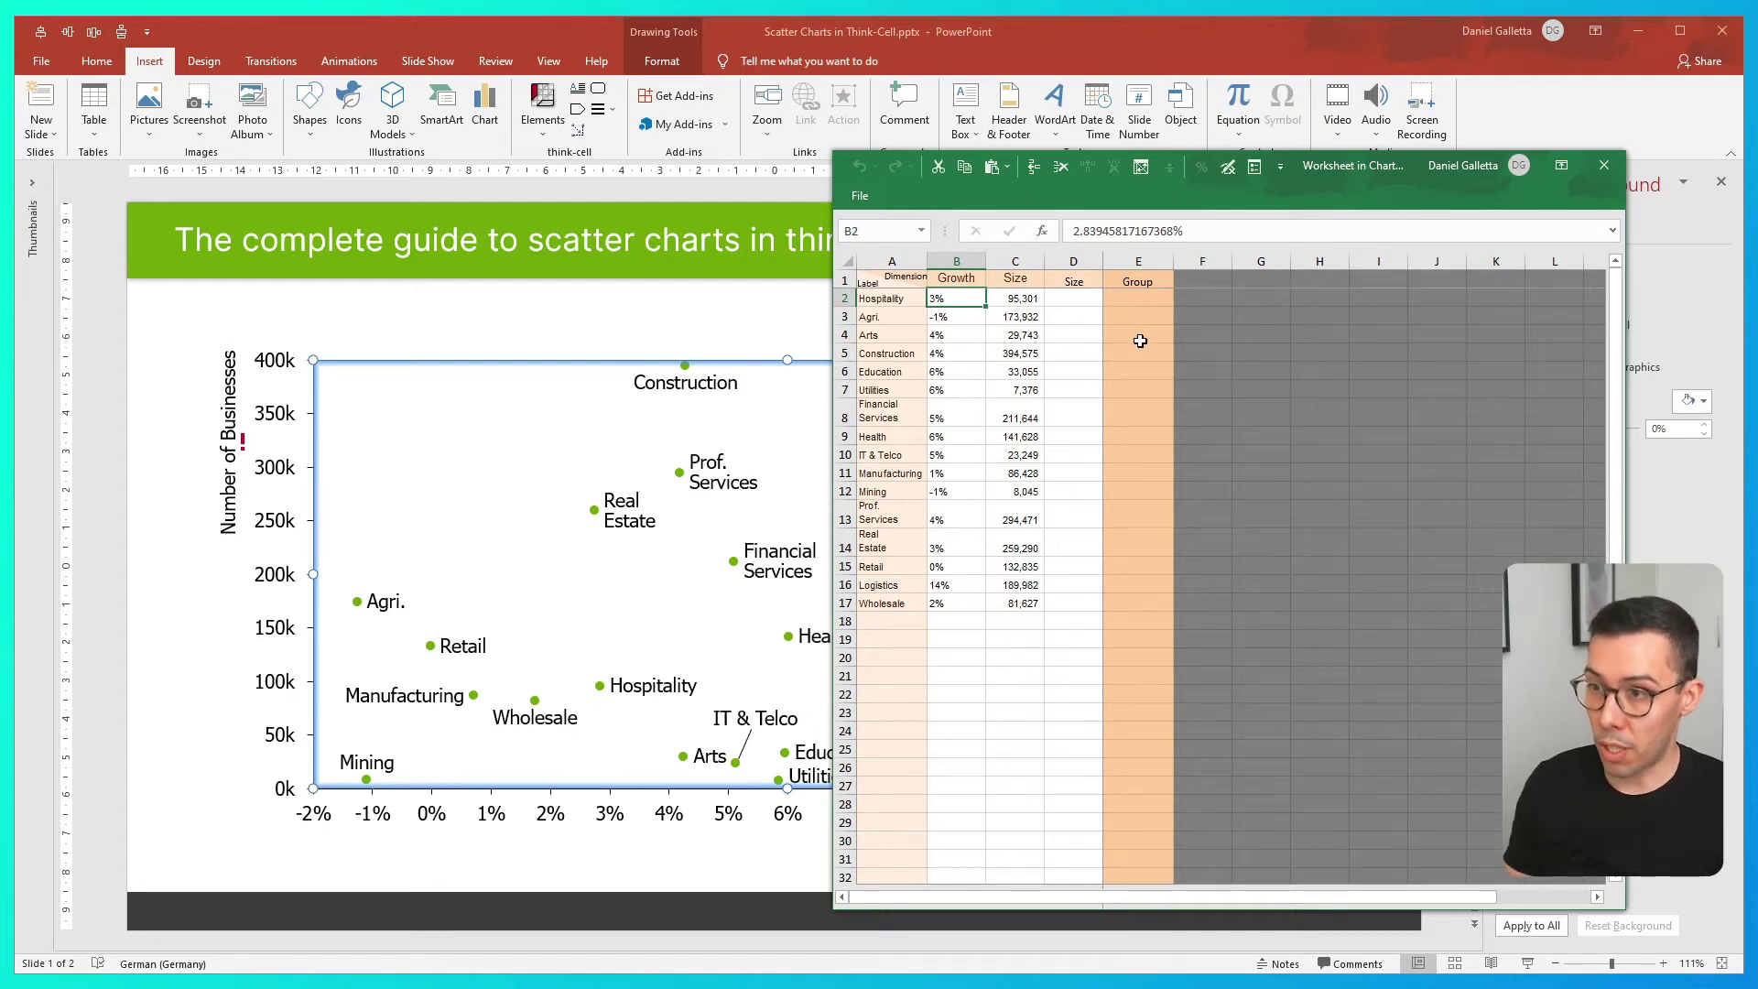
pyautogui.moveTo(1147, 281); pyautogui.dragTo(1178, 612)
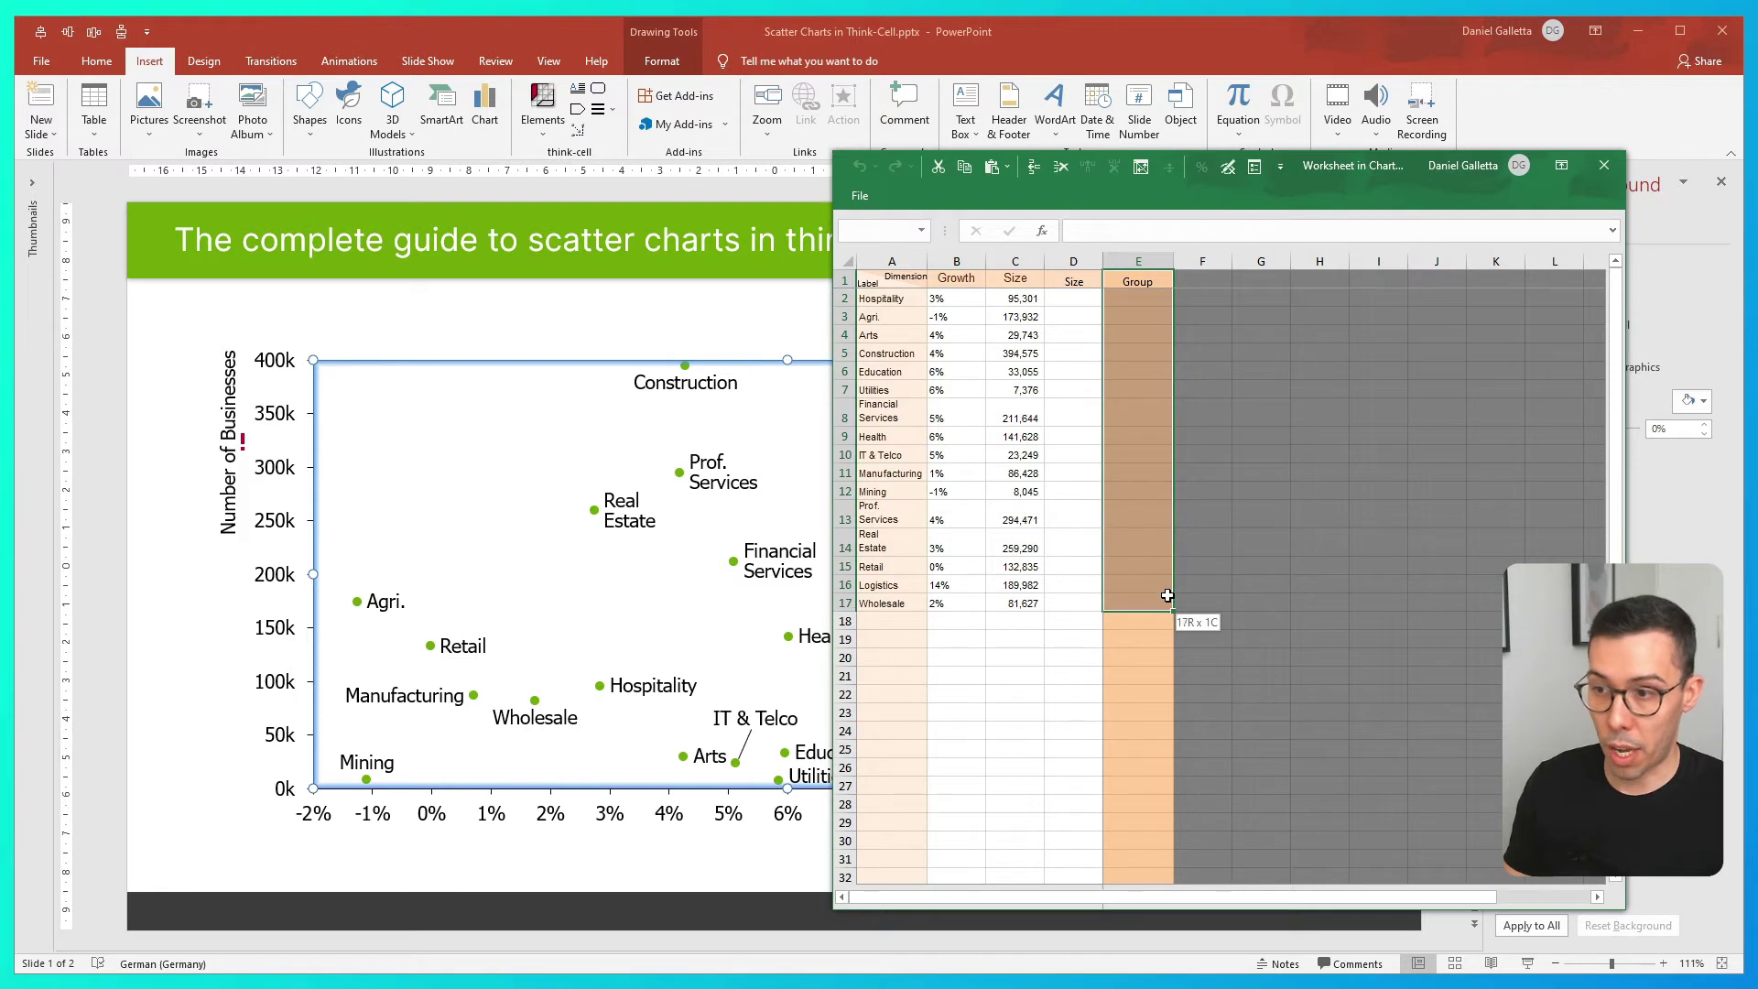
pyautogui.click(1155, 622)
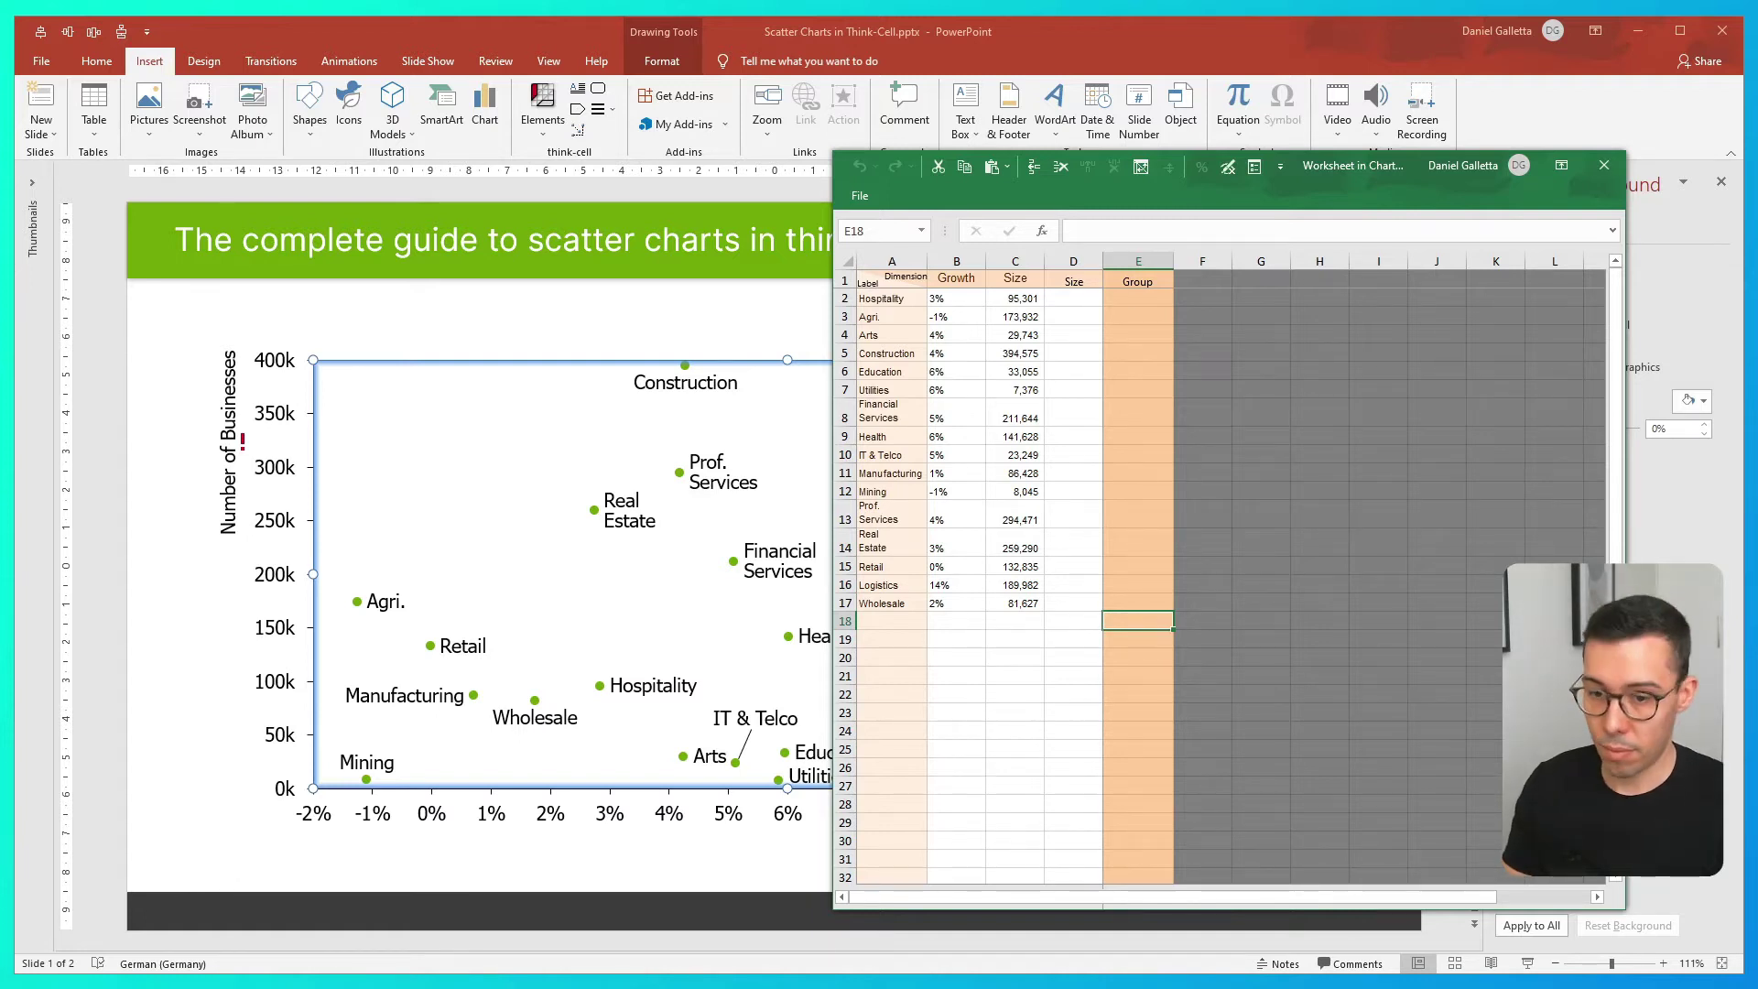
pyautogui.click(1128, 352)
pyautogui.write('Priority')
pyautogui.hotkey('ctrl', 'c')
pyautogui.click(1119, 588)
pyautogui.hotkey('ctrl', 'v')
# Paste Priority into the Group cells of the other priority industries
pyautogui.click(1138, 436)
pyautogui.hotkey('ctrl', 'v')
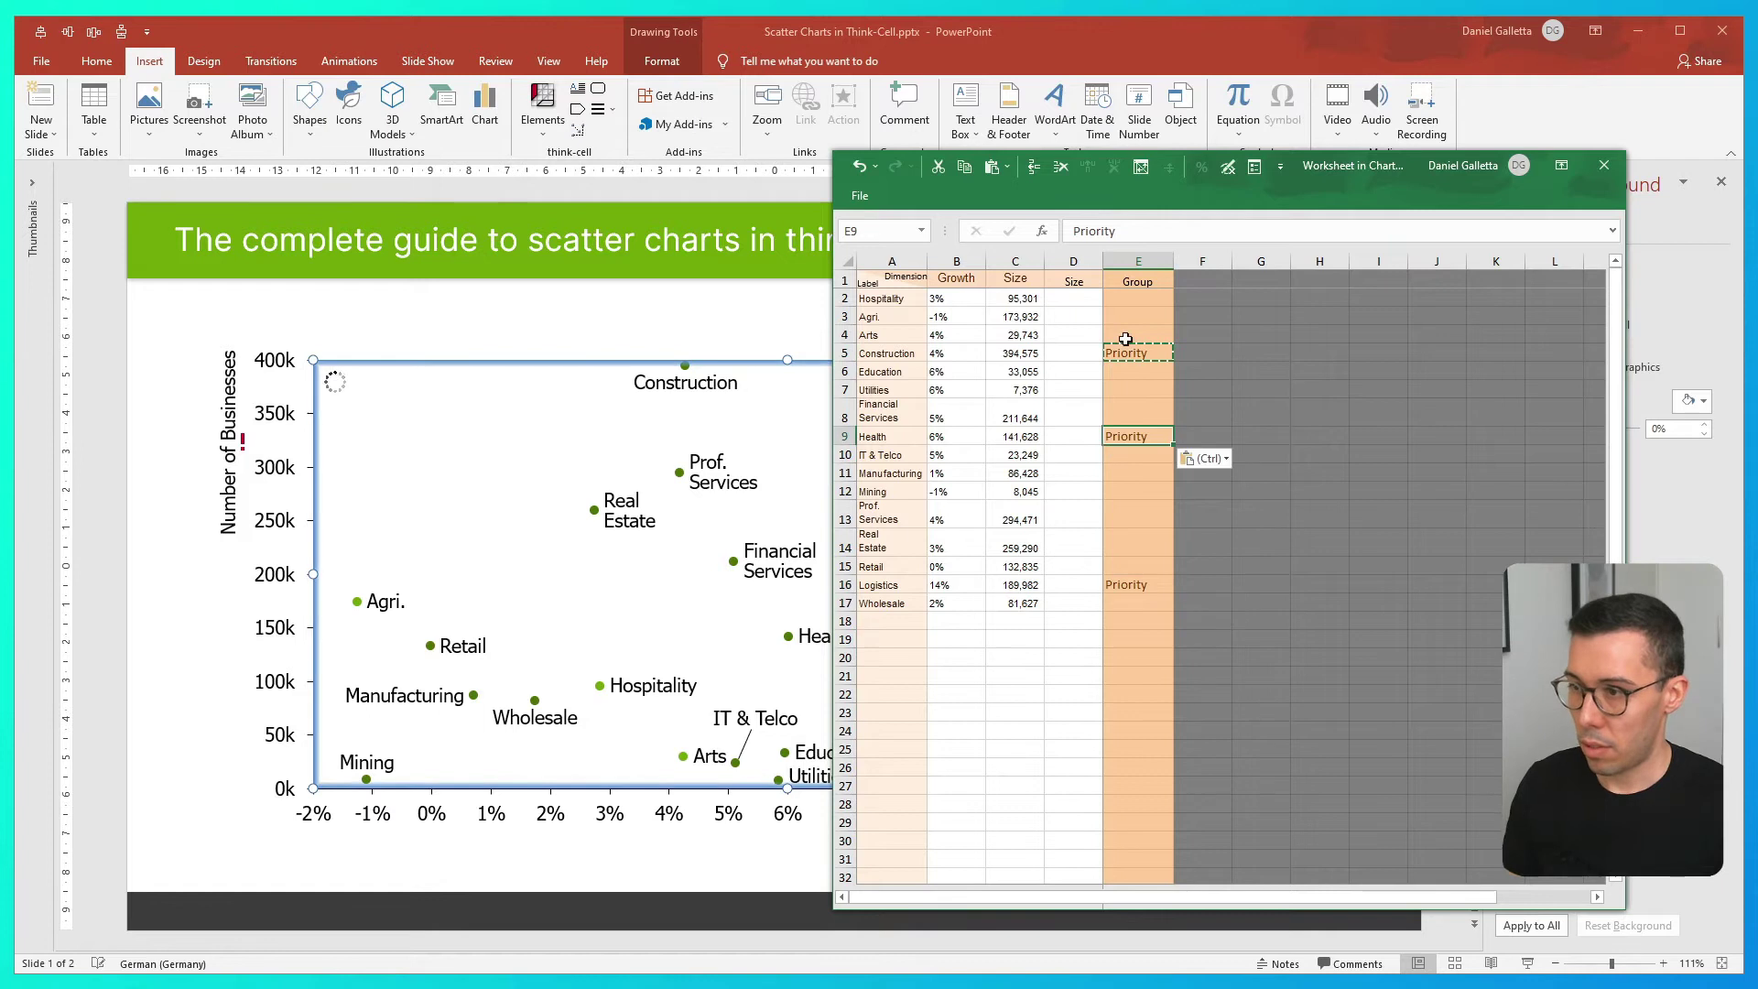
pyautogui.click(1137, 513)
pyautogui.hotkey('ctrl', 'v')
pyautogui.click(1137, 410)
# Mark Education, IT & Telco, Real Estate, Wholesale, Agri., Arts and Retail as Not Priority, then close the datasheet
pyautogui.hotkey('ctrl', 'v')
pyautogui.write('Not Priority')
pyautogui.hotkey('ctrl', 'v')
pyautogui.click(1138, 455)
pyautogui.hotkey('ctrl', 'v')
pyautogui.click(1138, 540)
pyautogui.hotkey('ctrl', 'v')
pyautogui.click(1137, 603)
pyautogui.hotkey('ctrl', 'v')
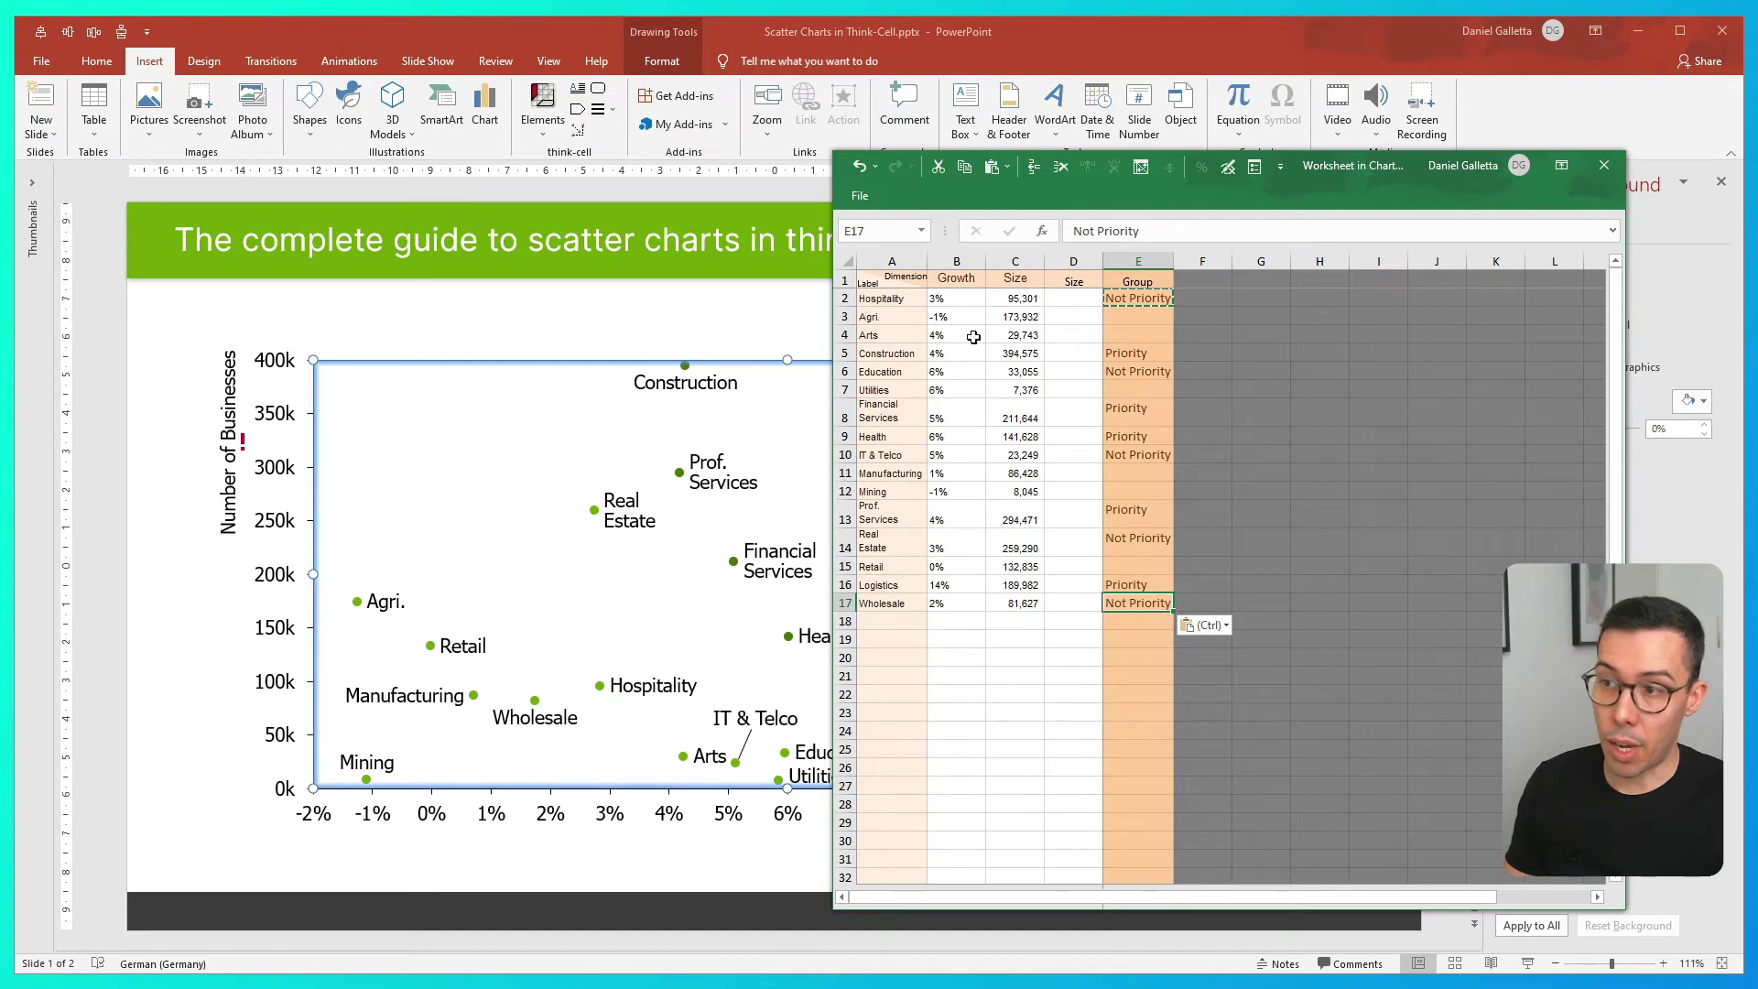
pyautogui.moveTo(1135, 318); pyautogui.dragTo(1141, 337)
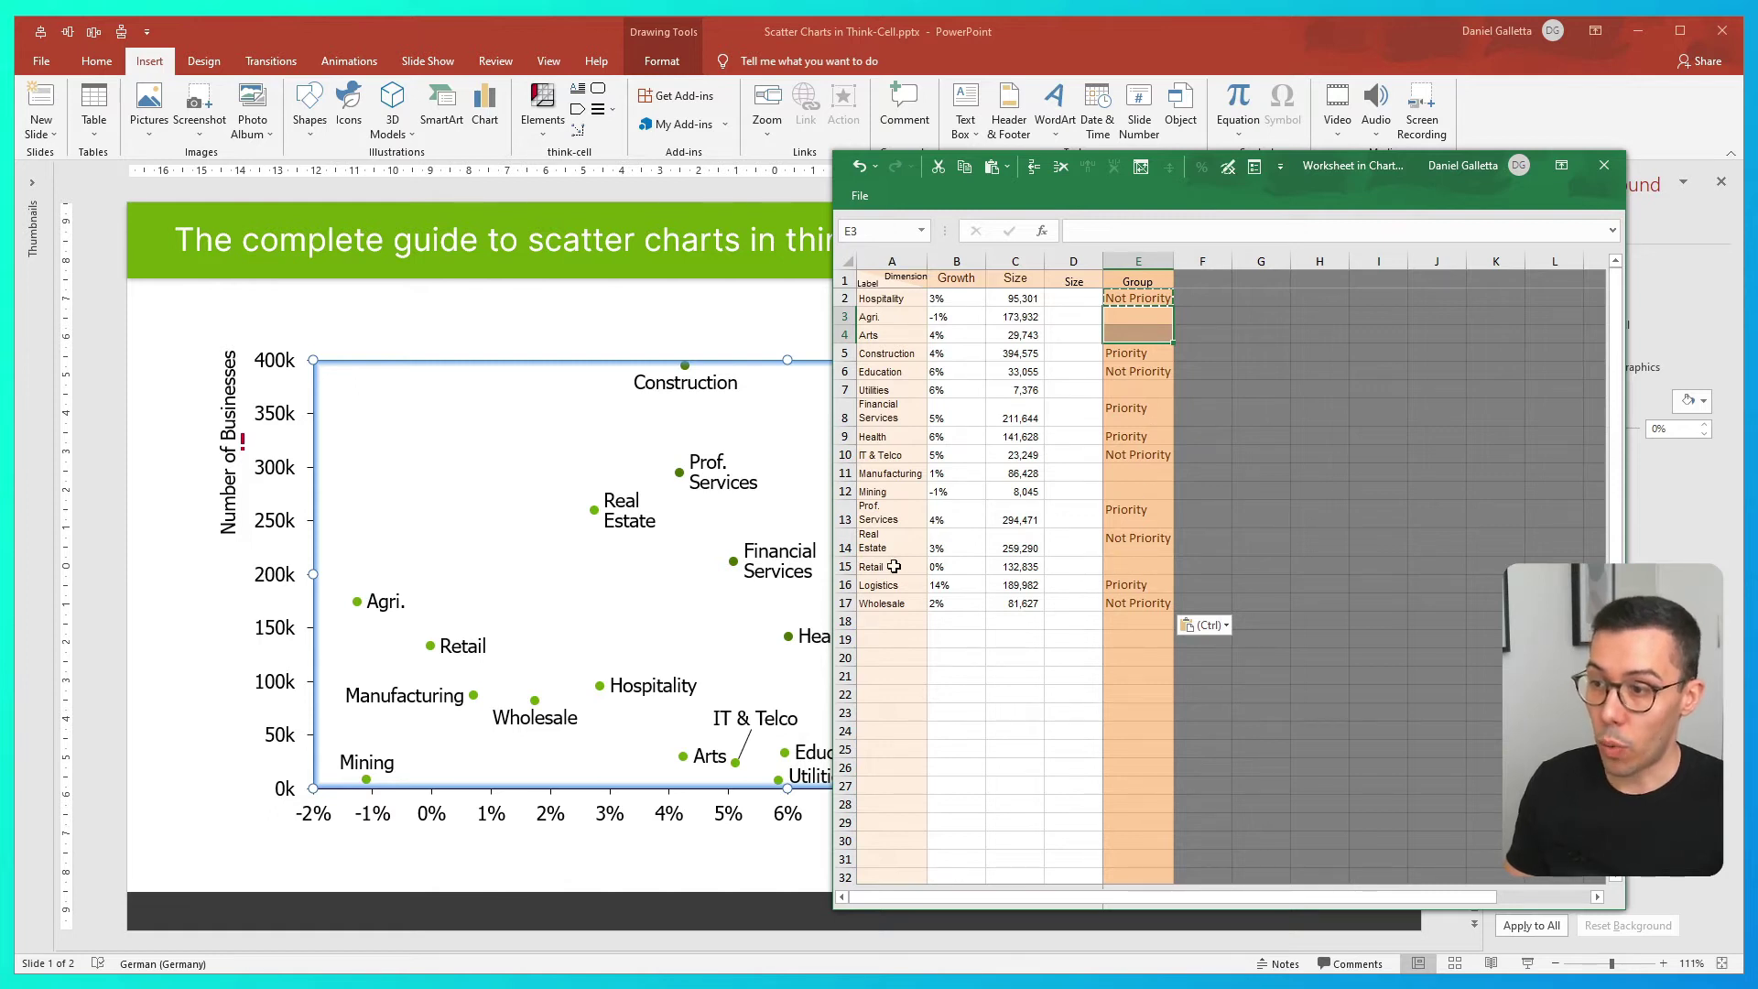
pyautogui.click(1123, 566)
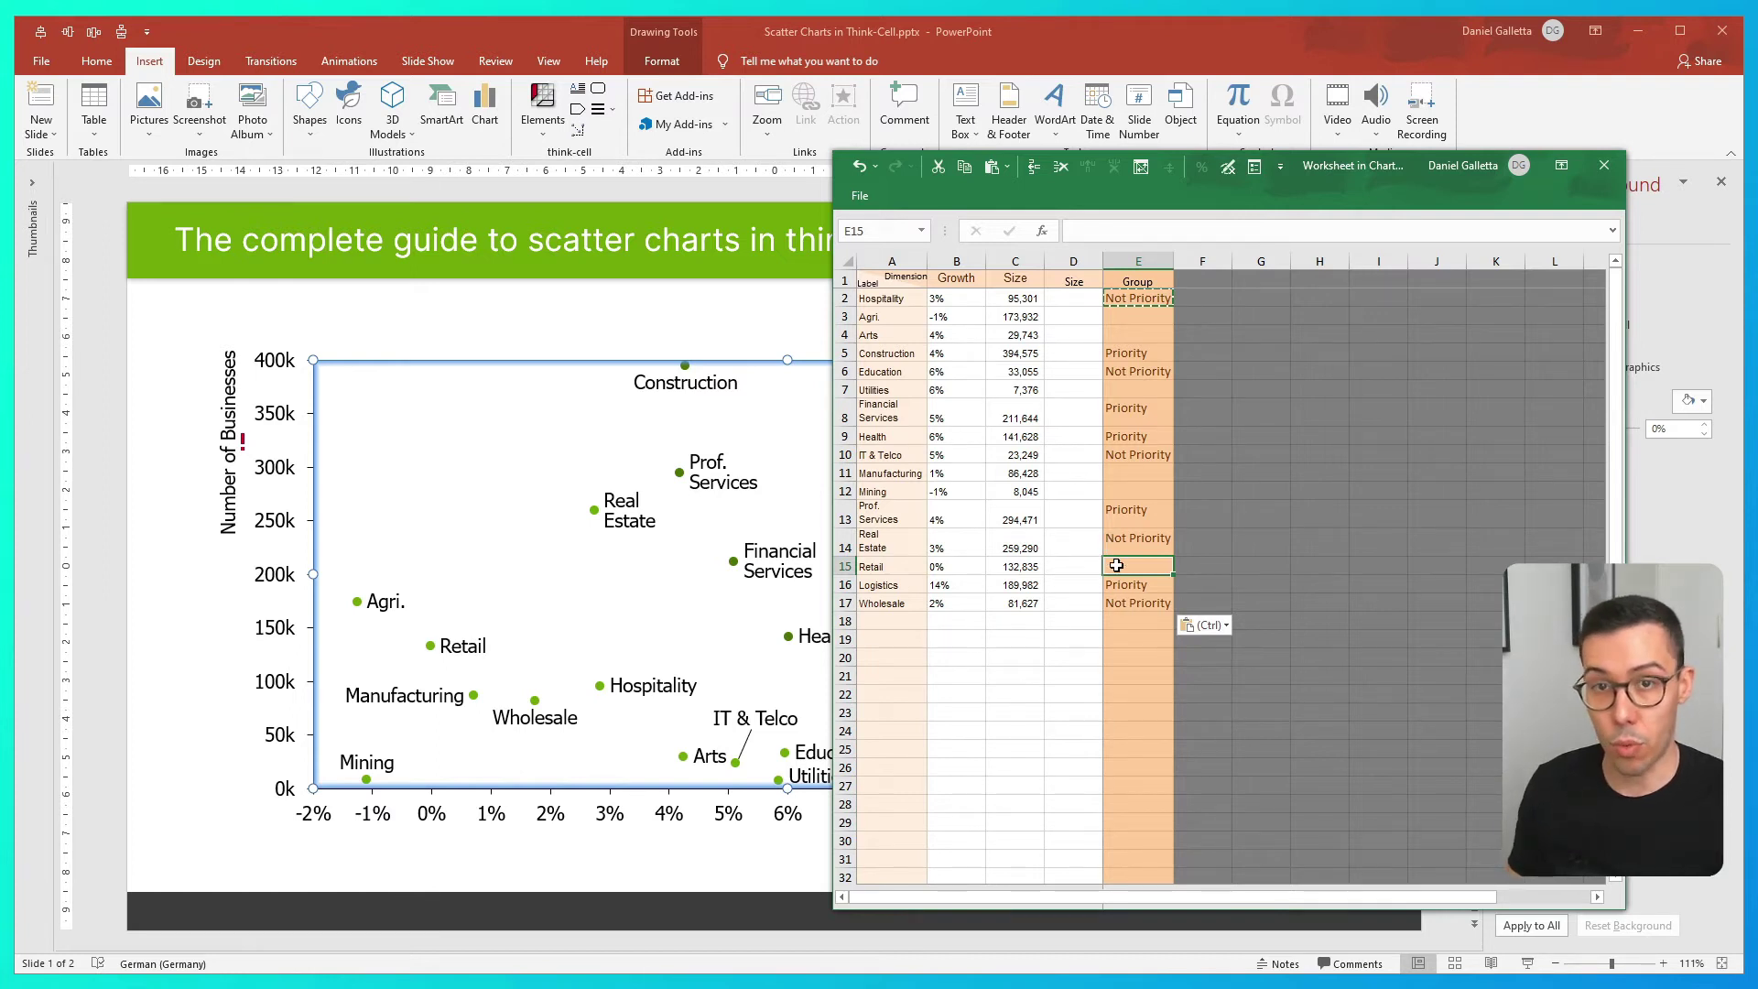
pyautogui.press('Escape')
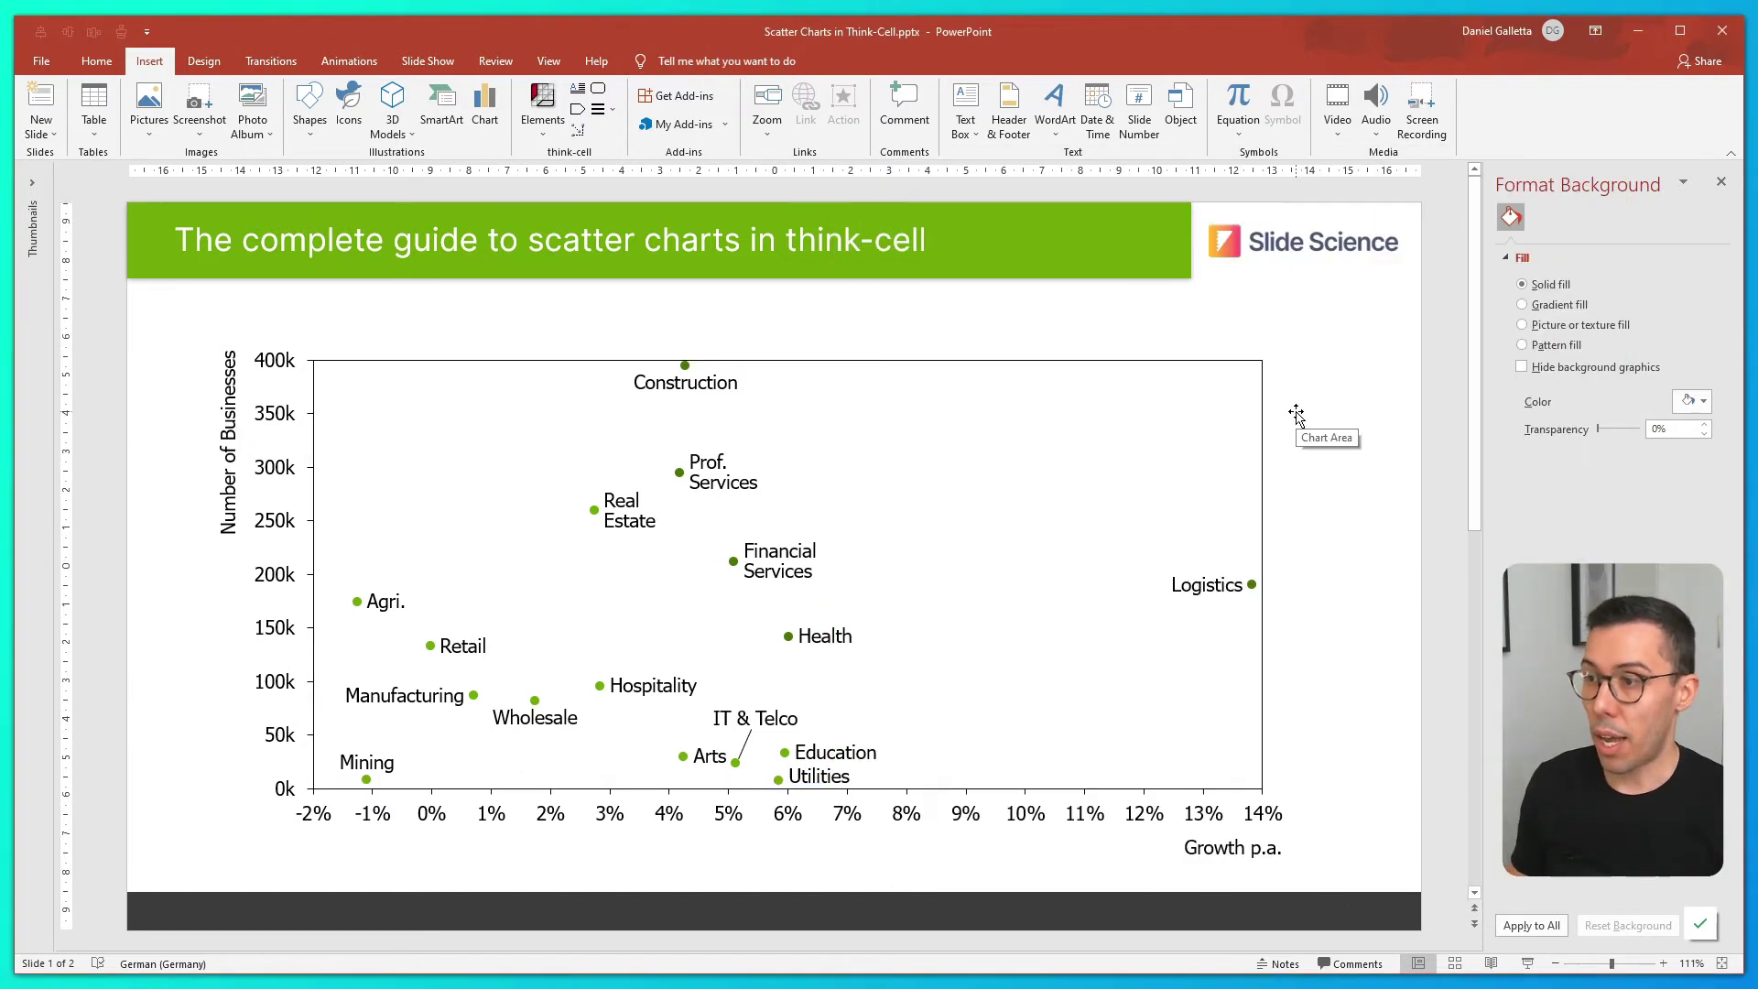
# Add a Priority/Not Priority legend and colour the Priority points tc Red
pyautogui.click(1109, 421)
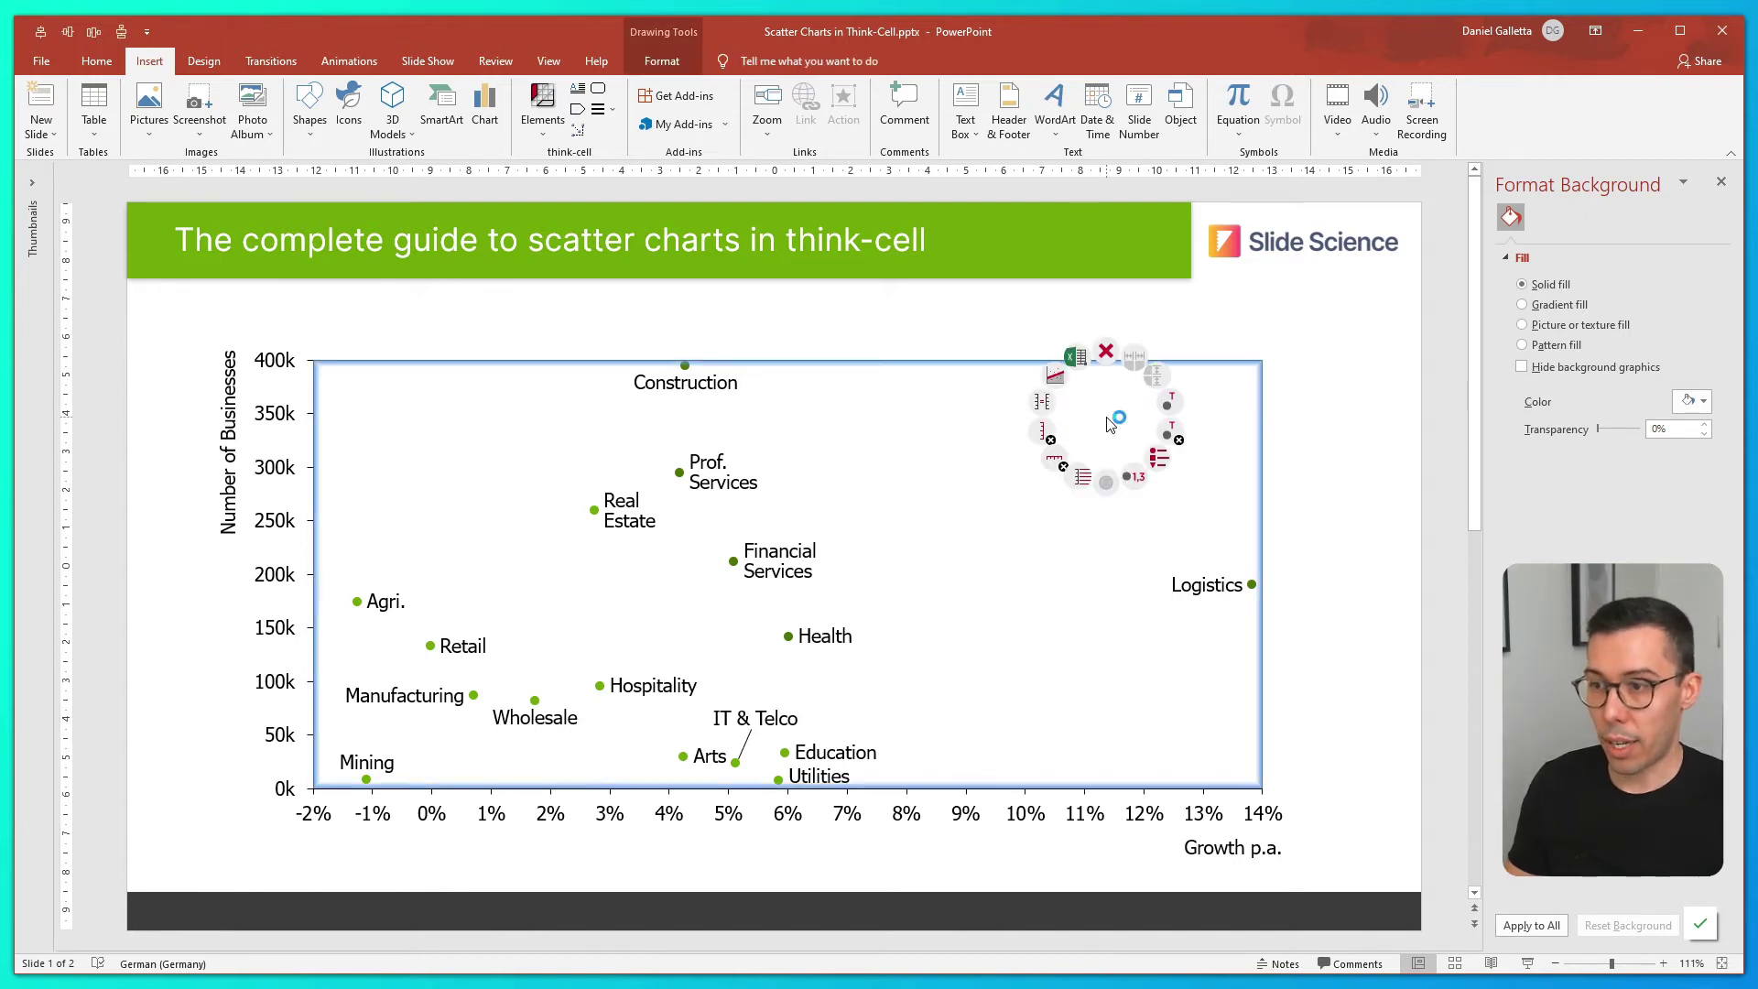
pyautogui.click(1158, 456)
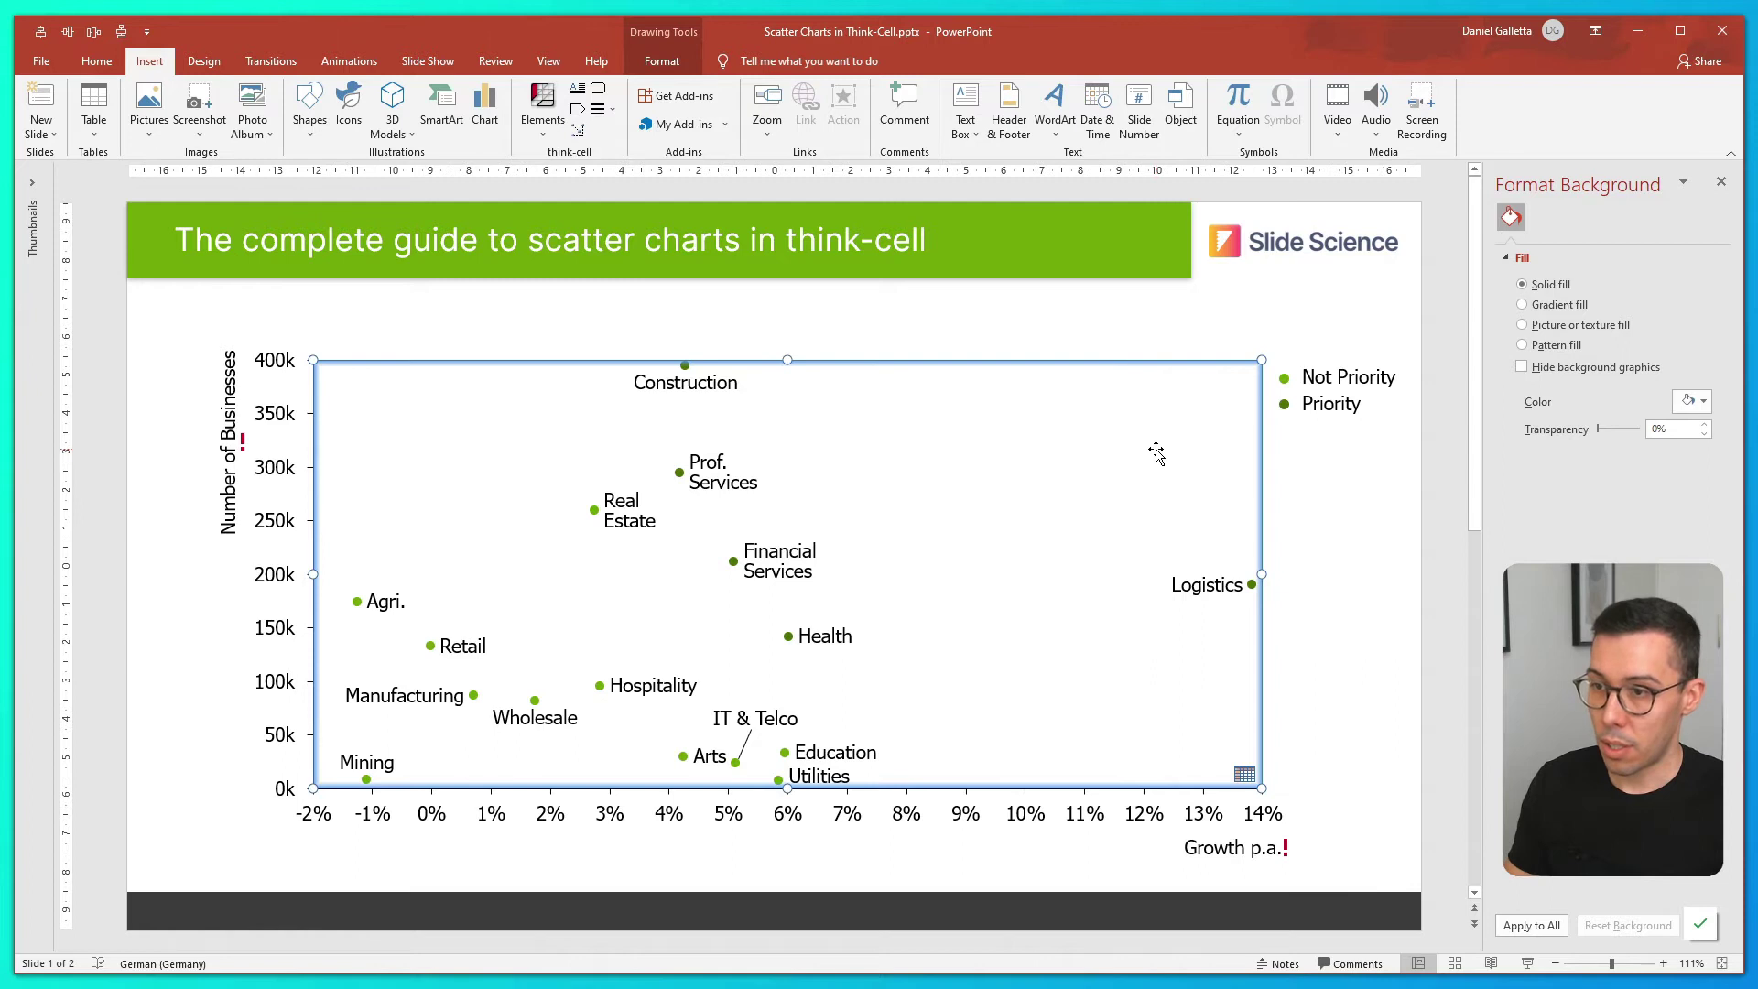
pyautogui.click(1284, 404)
pyautogui.click(1346, 444)
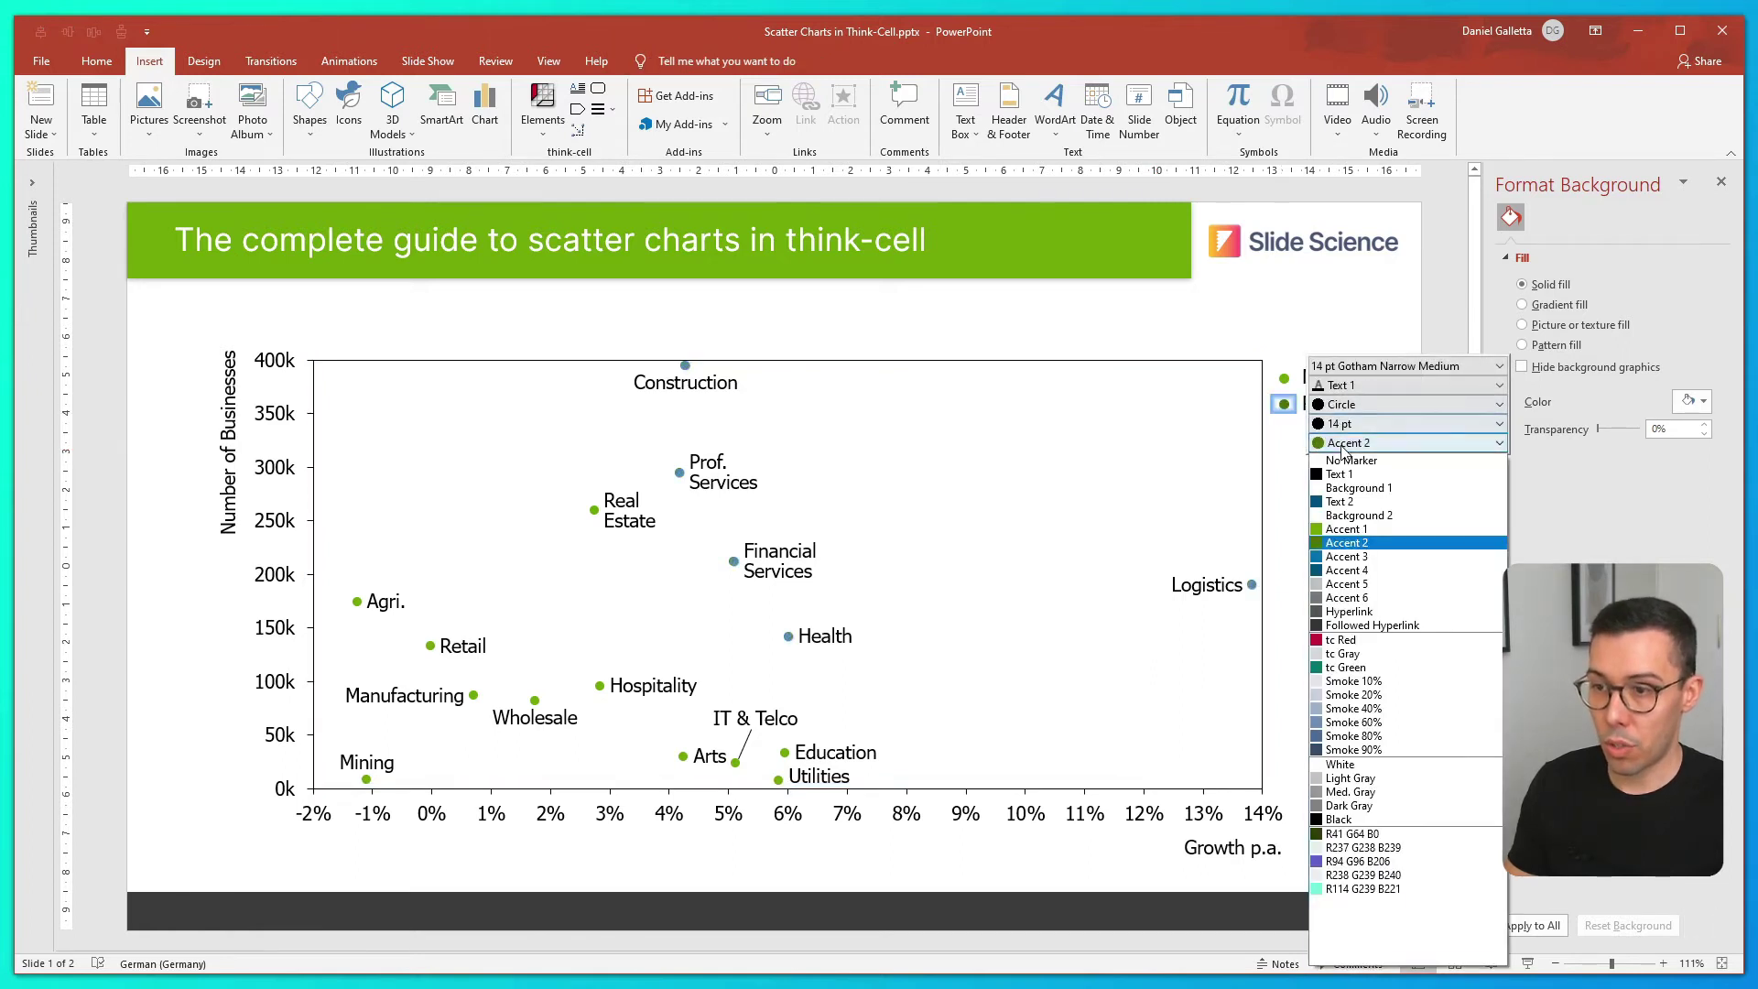
pyautogui.click(1368, 644)
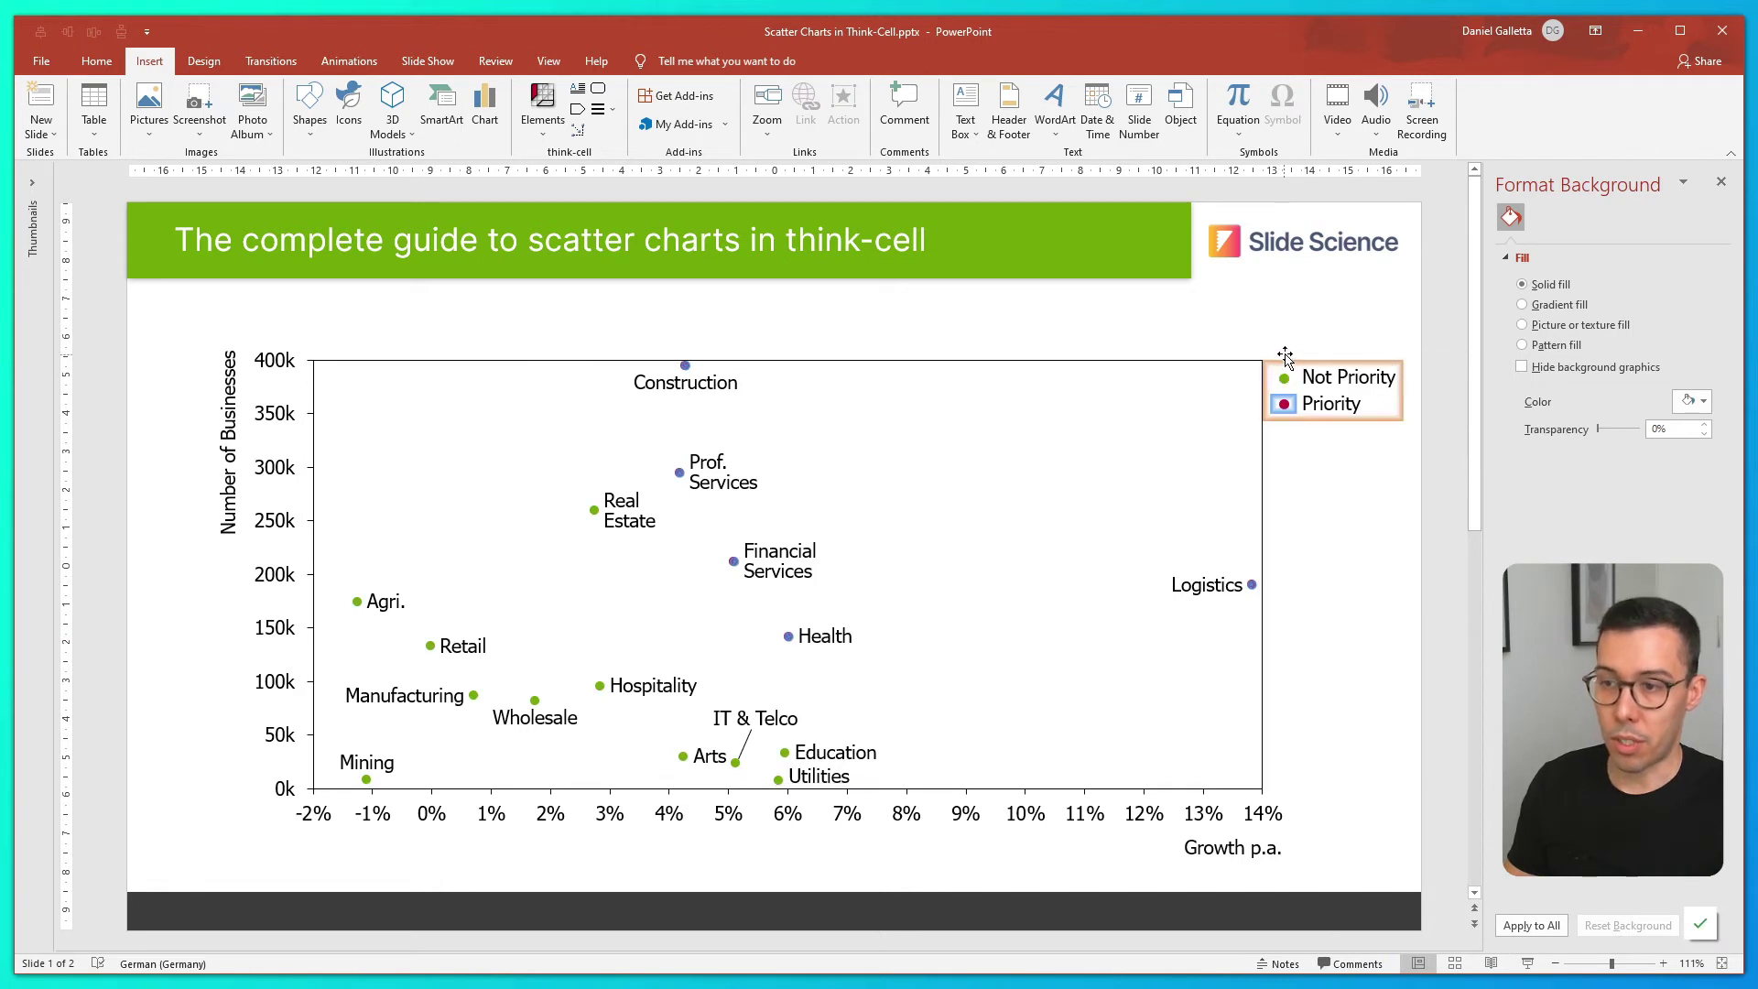
pyautogui.press('Escape')
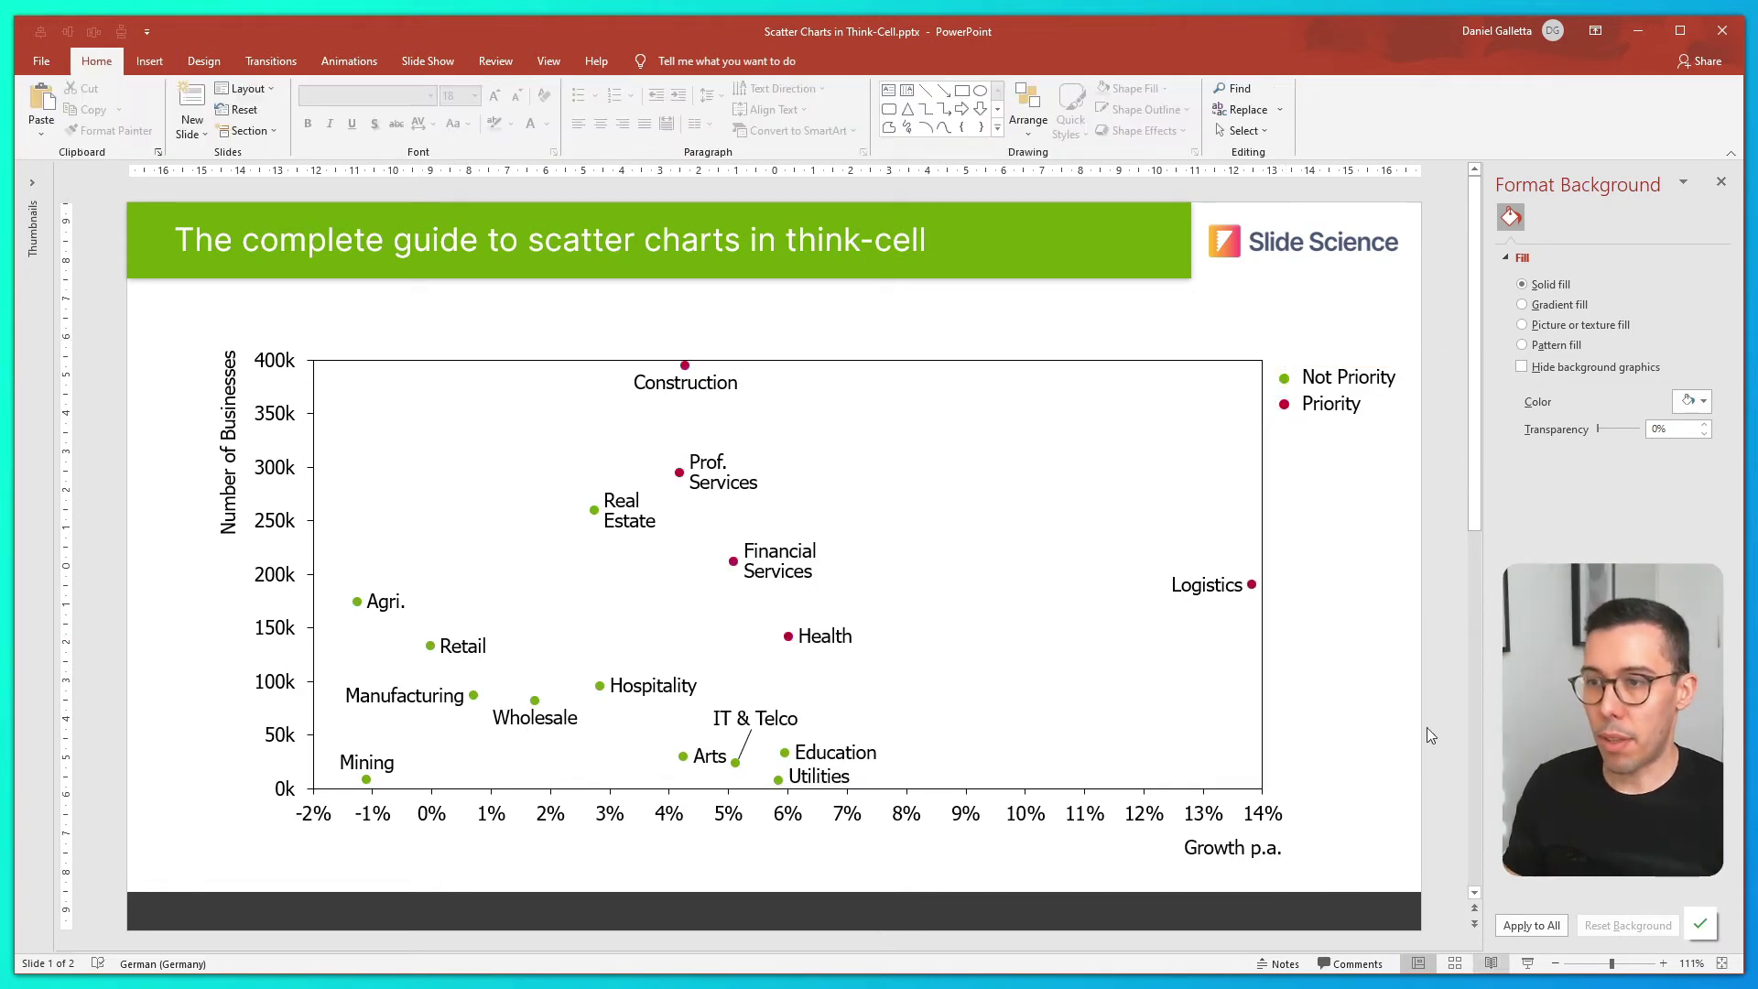
# Try 28 pt diamond markers for the Priority series, then undo back to dots
pyautogui.click(1283, 404)
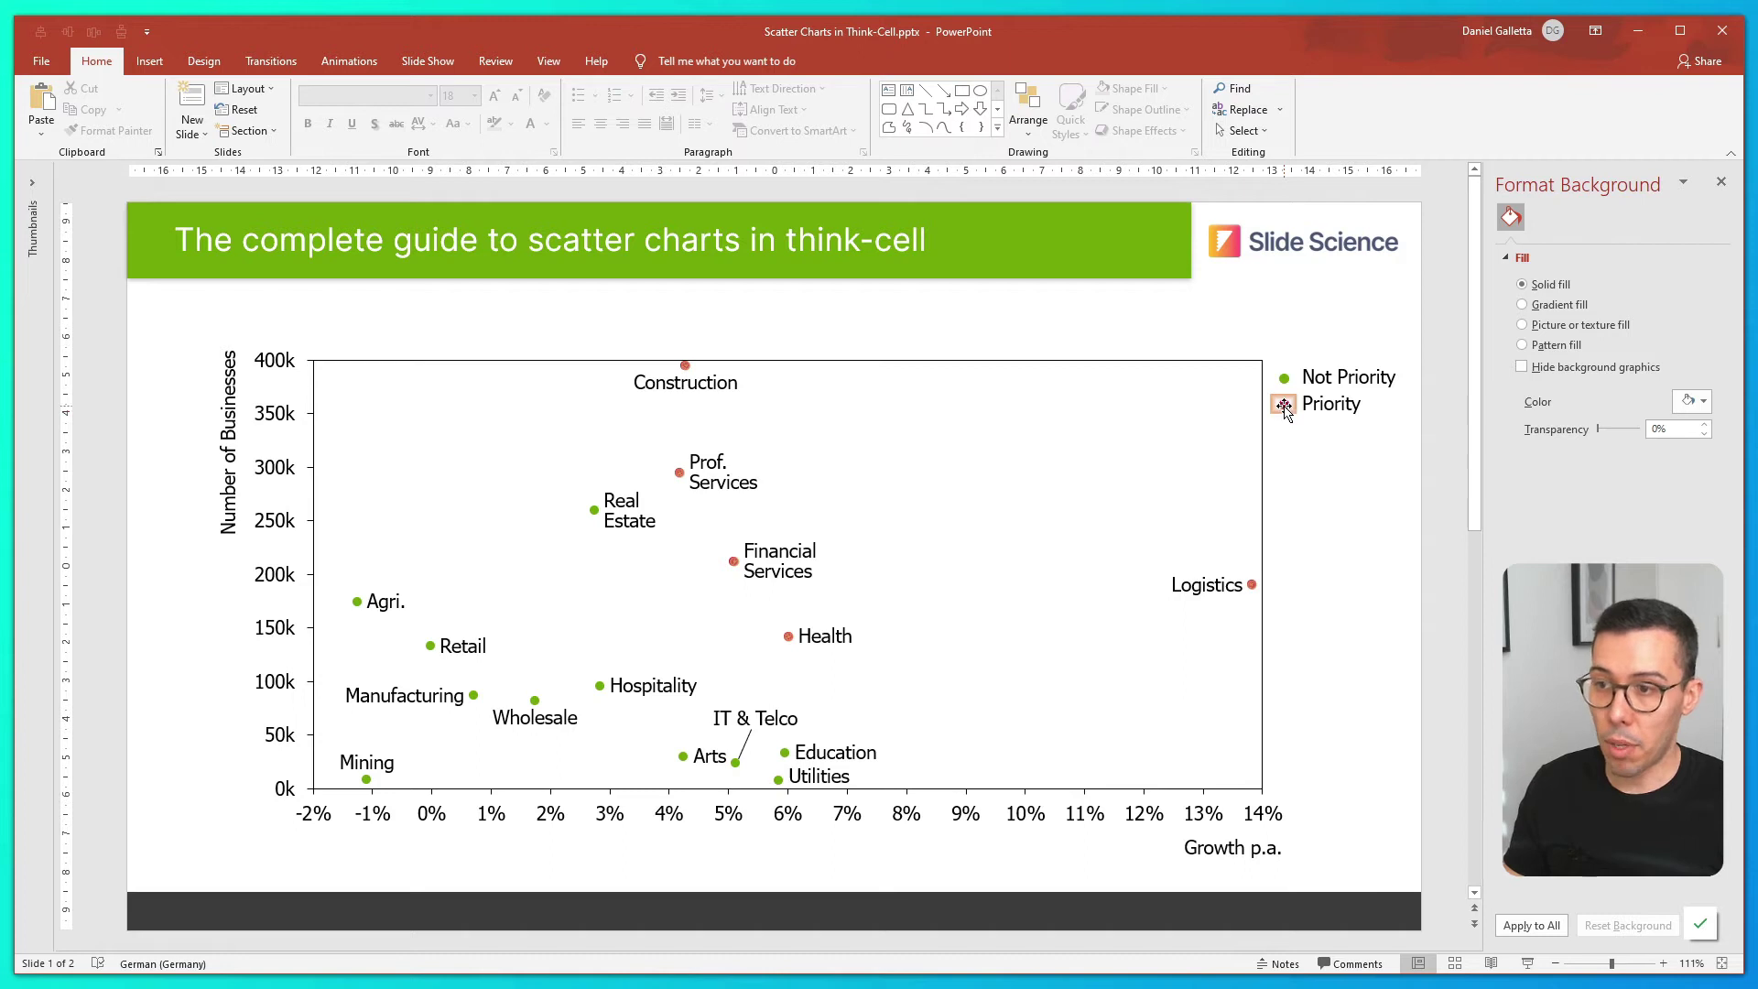
pyautogui.click(1283, 405)
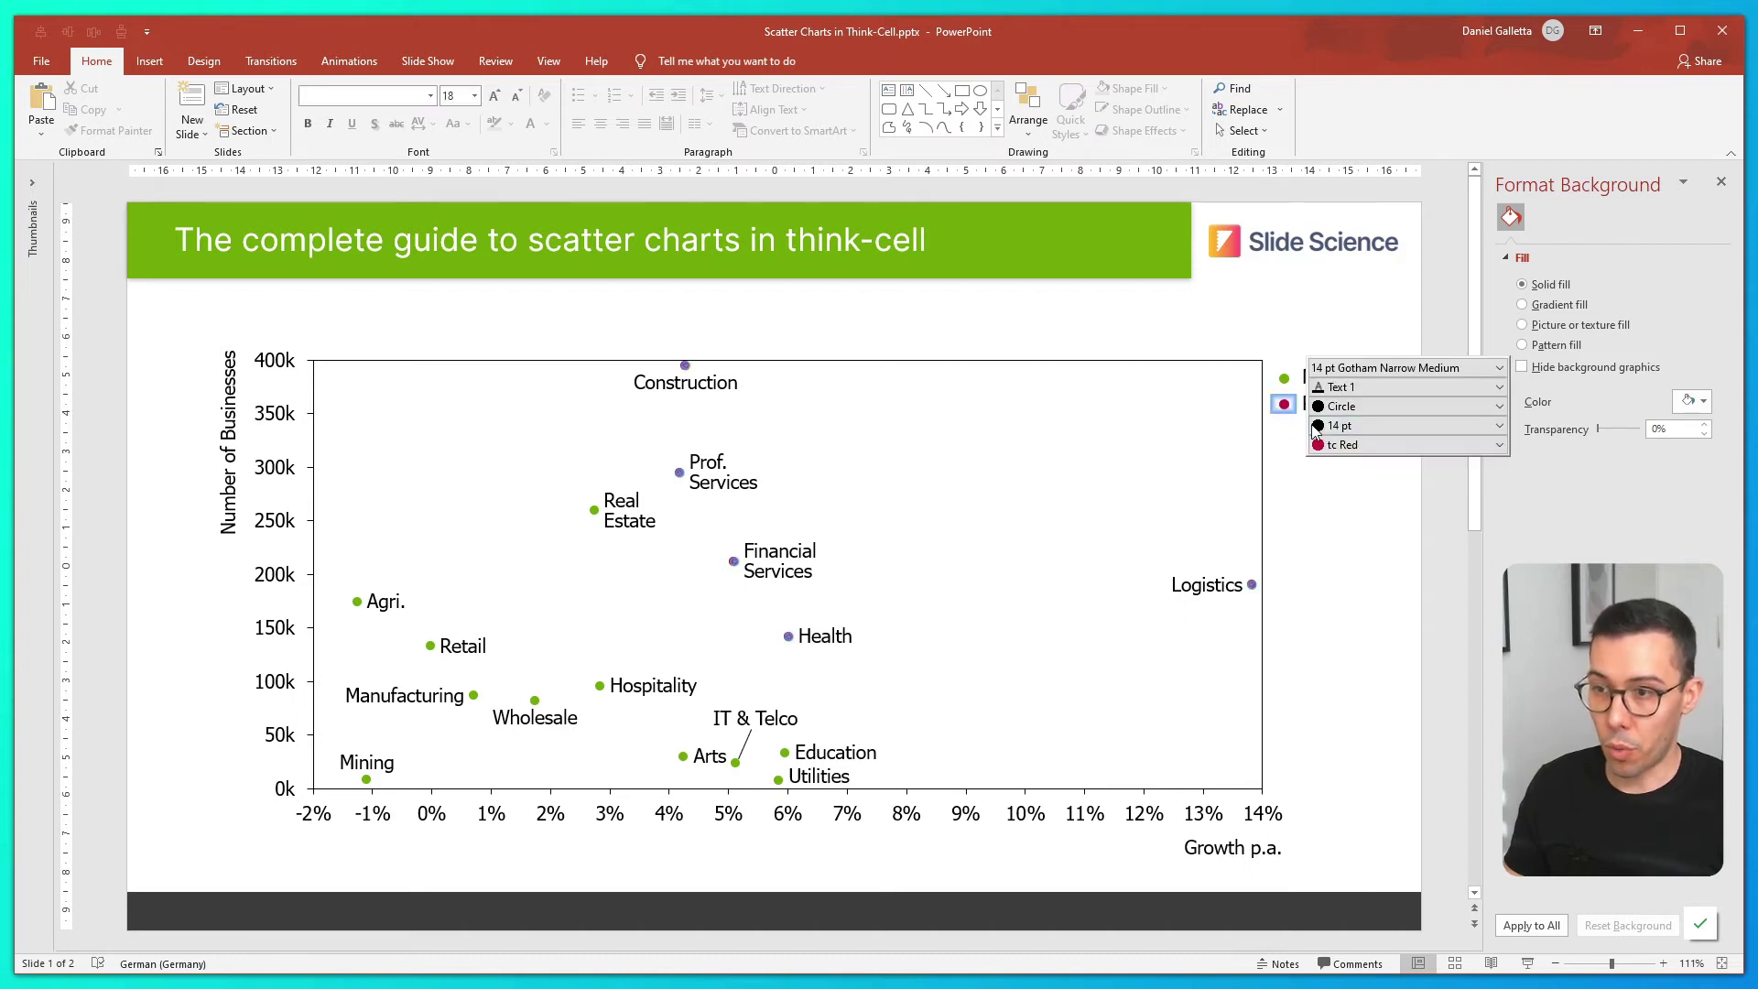
pyautogui.click(1337, 407)
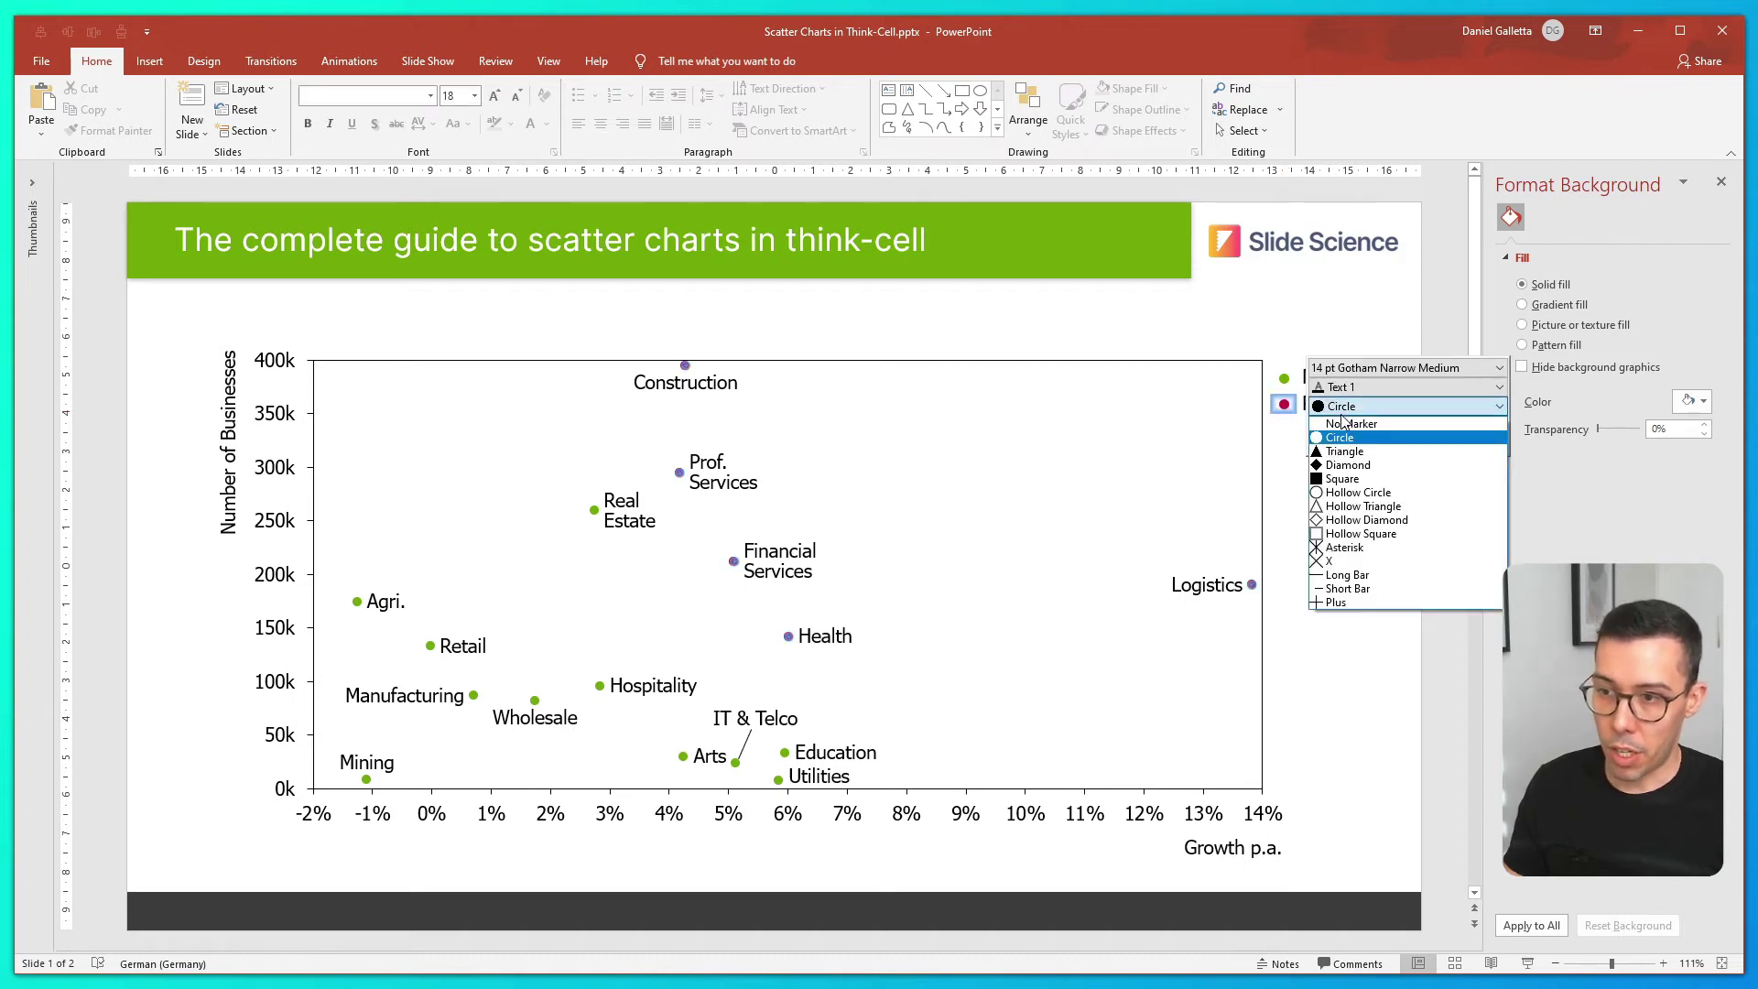
pyautogui.click(1349, 466)
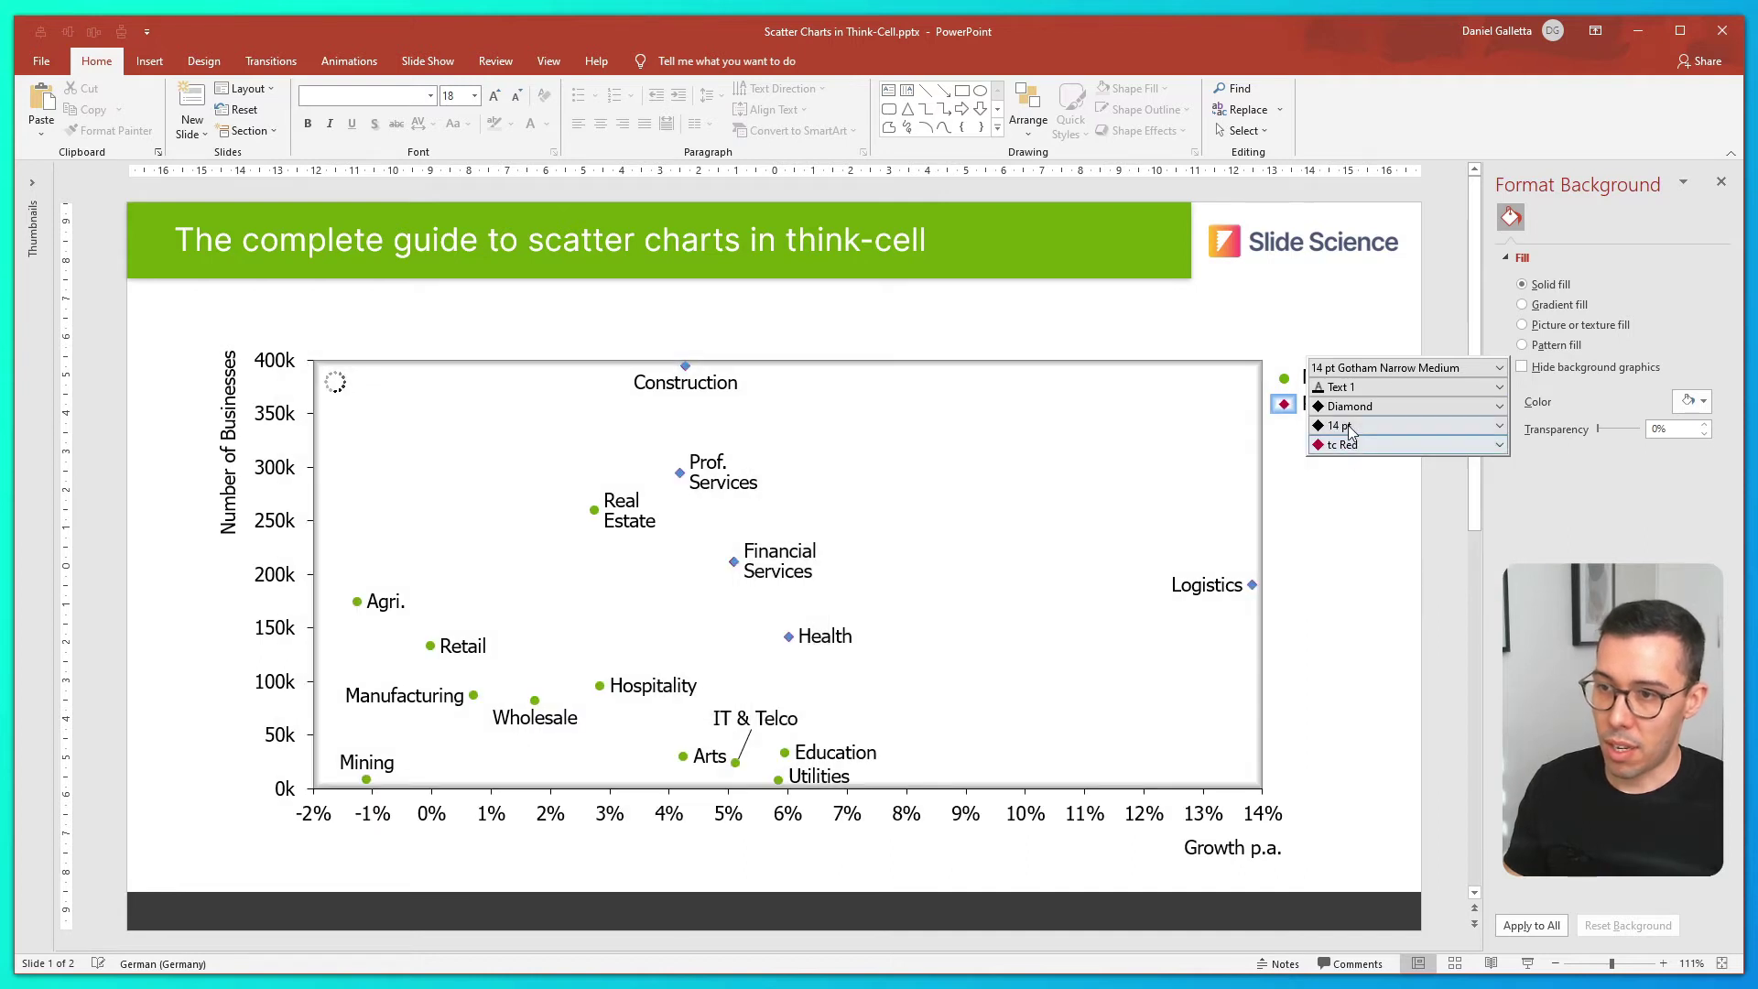
pyautogui.click(1349, 429)
pyautogui.click(1353, 664)
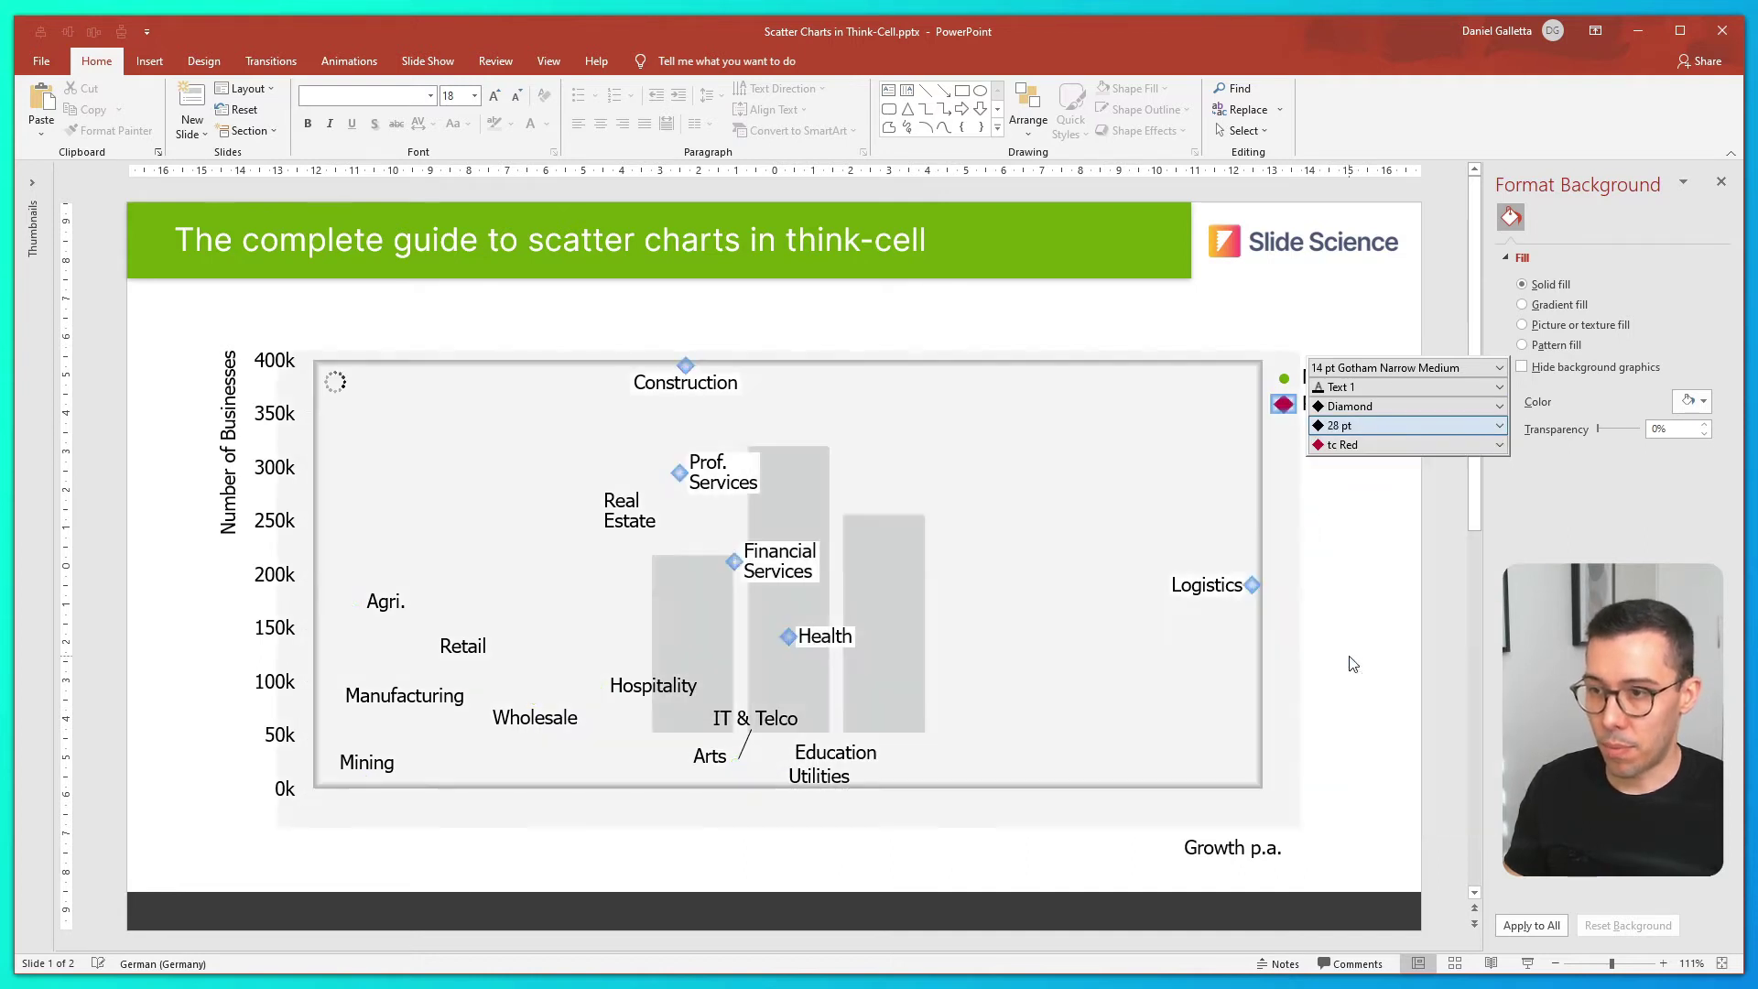
pyautogui.click(1348, 632)
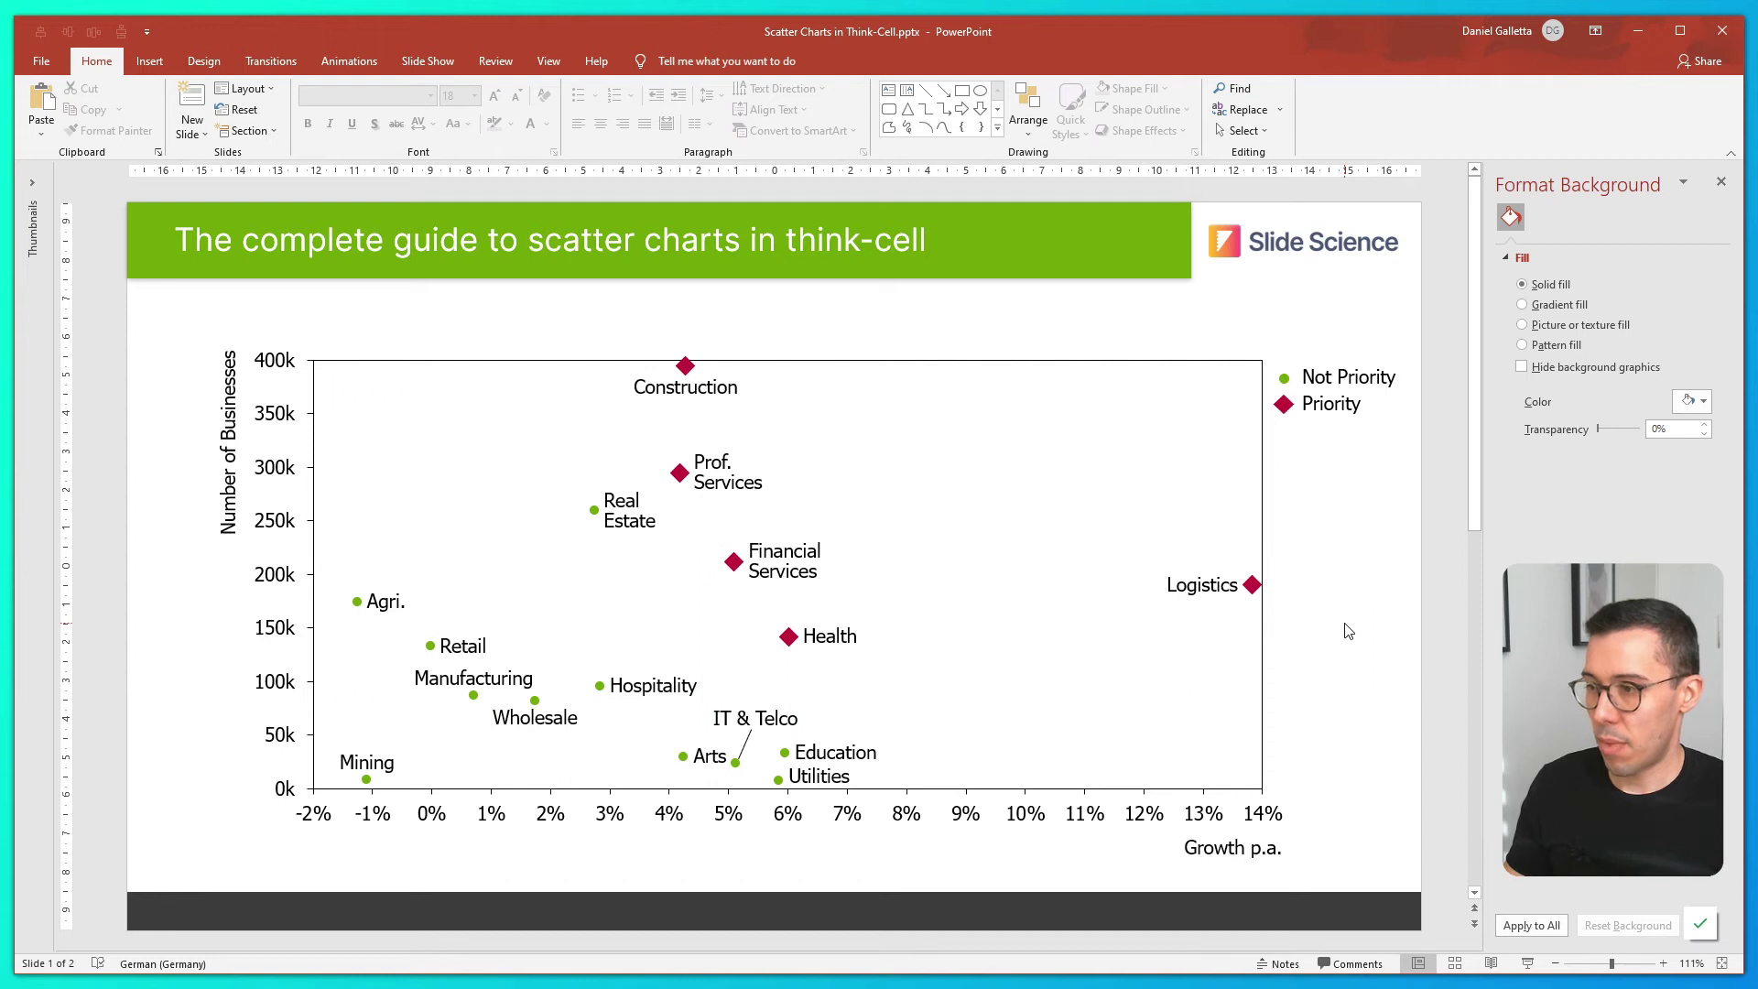
pyautogui.hotkey('ctrl', 'z')
pyautogui.hotkey('ctrl', 'z')
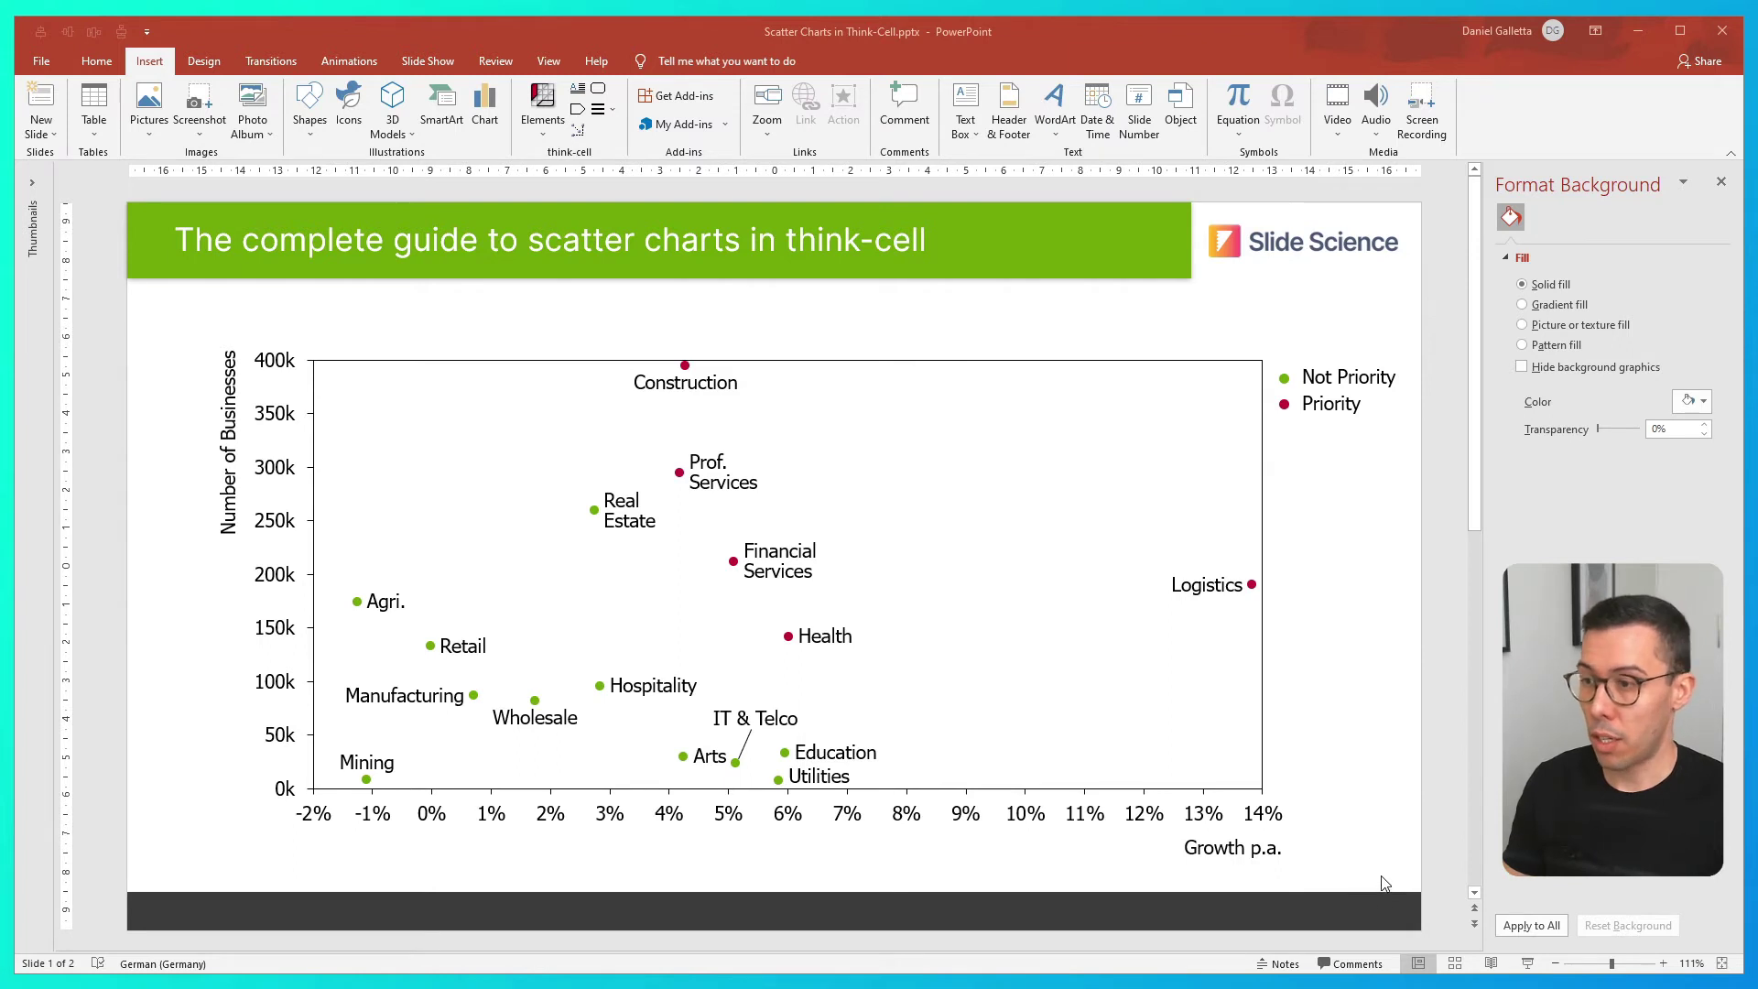
# Add a partition line and fit it as a linear trendline to all groups
pyautogui.rightClick(919, 576)
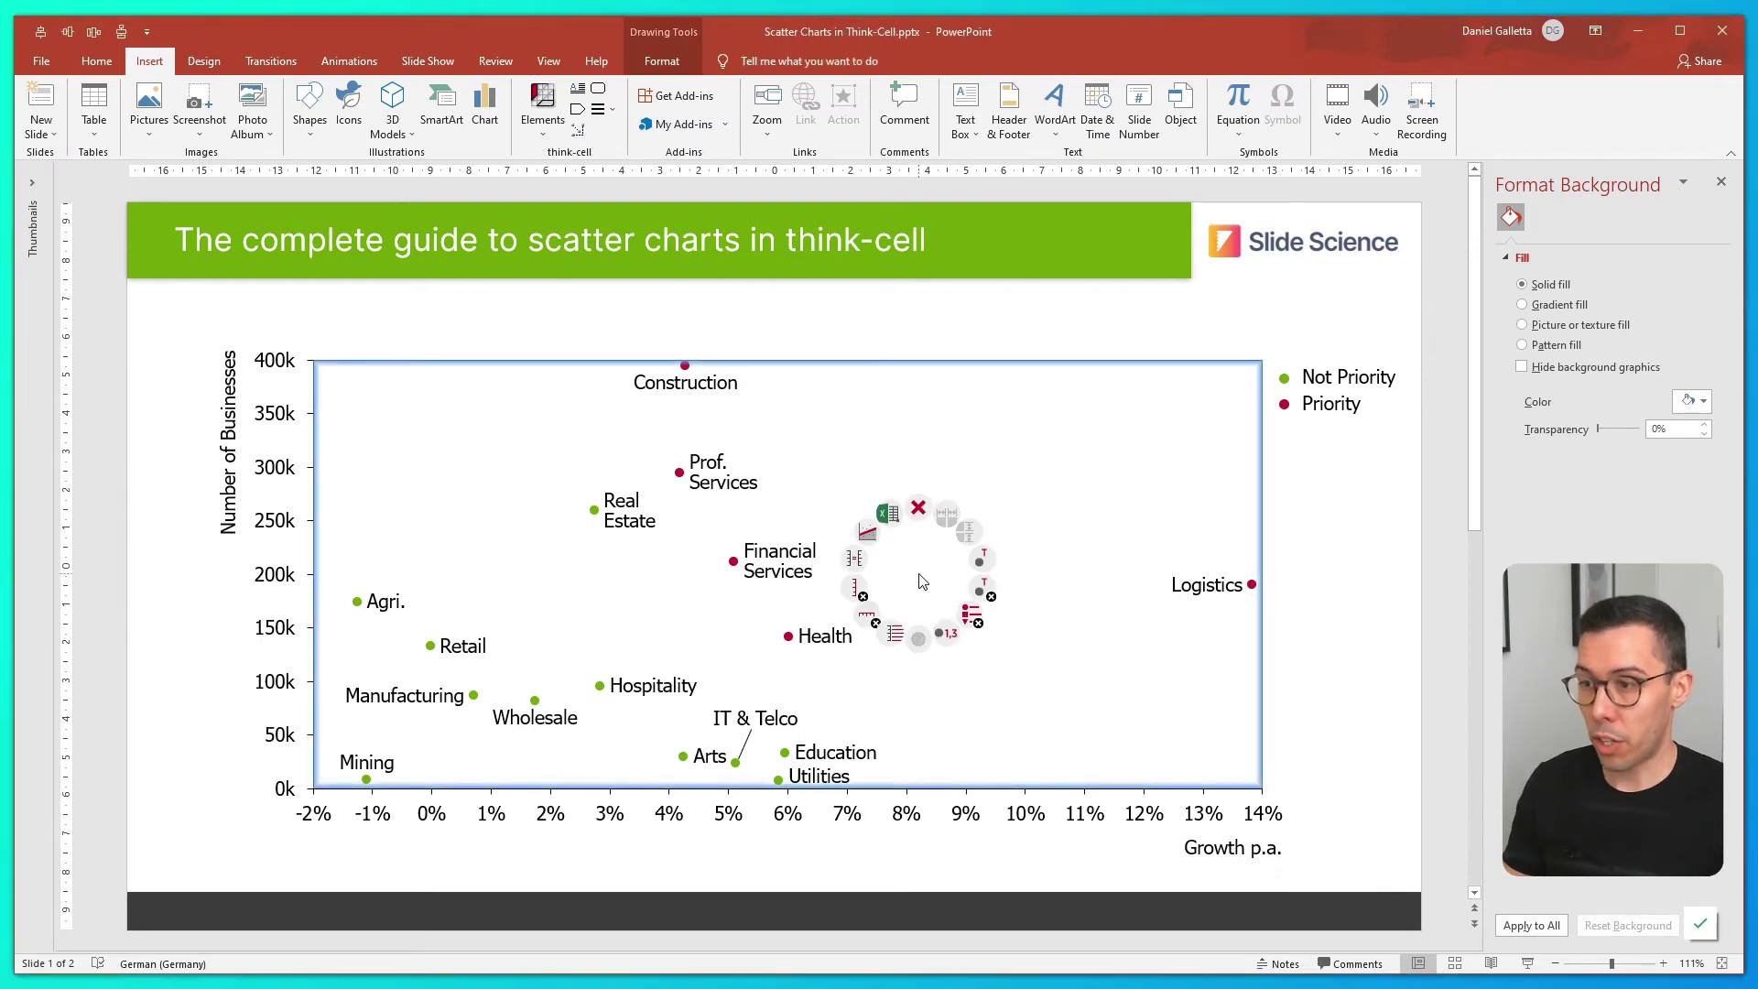
pyautogui.click(868, 540)
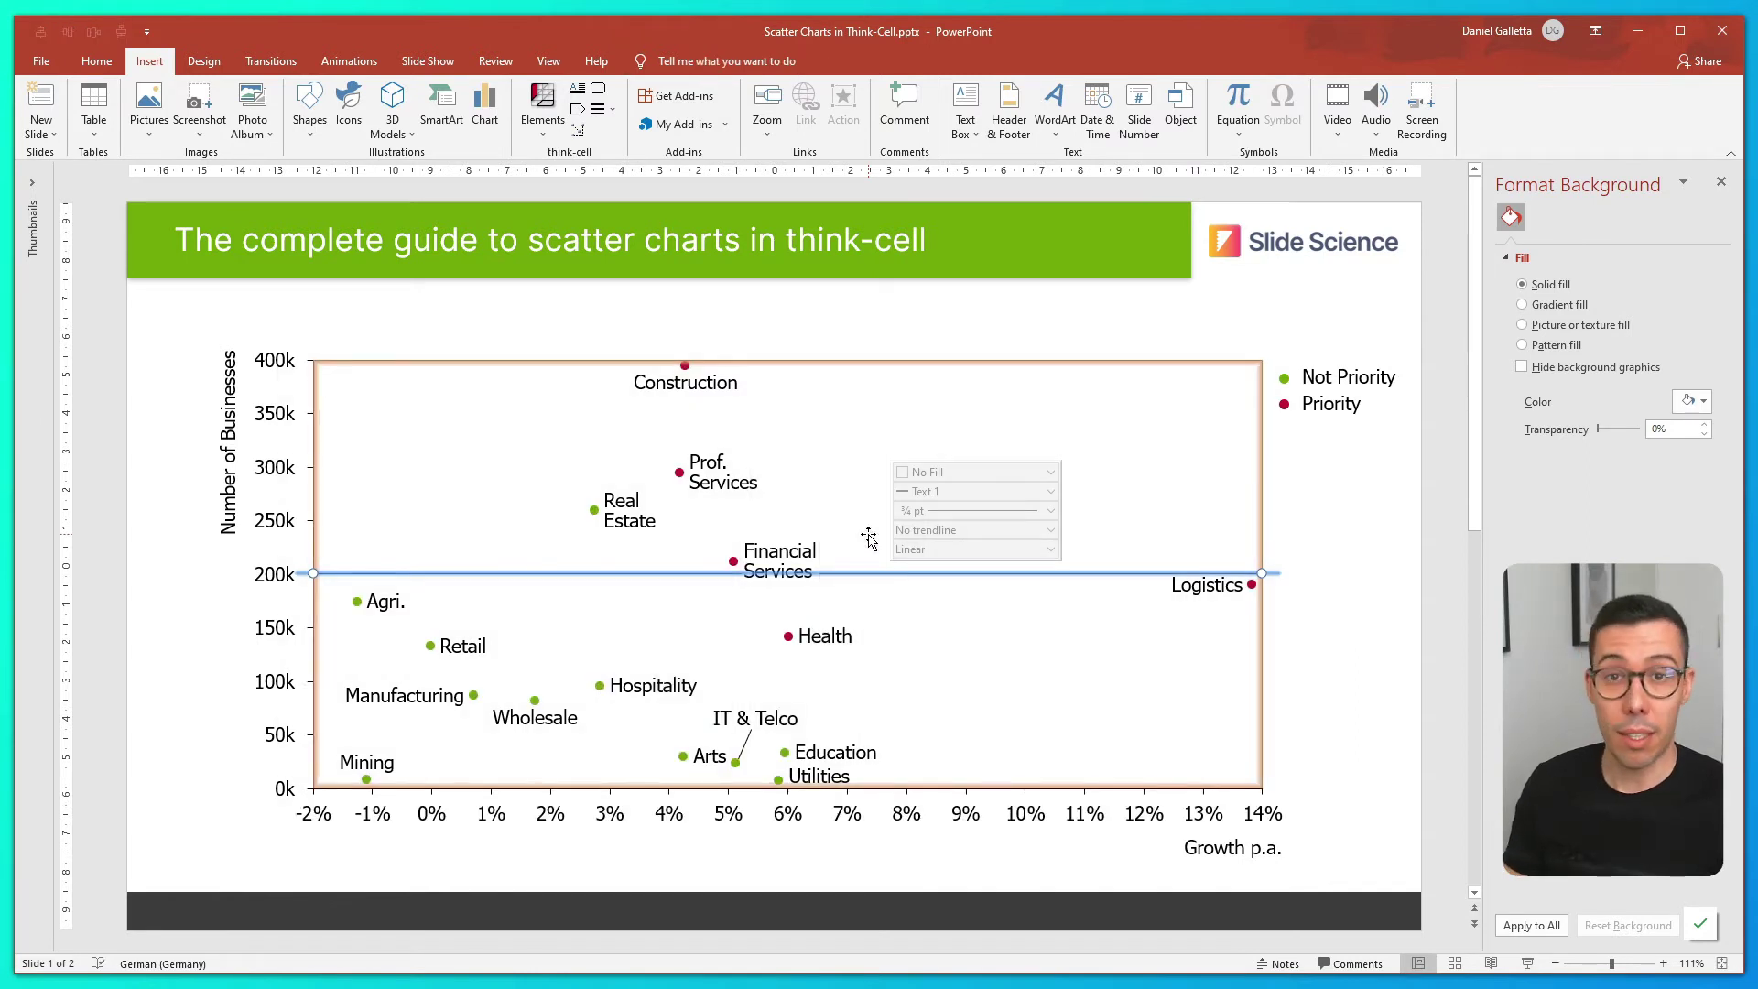
pyautogui.click(931, 574)
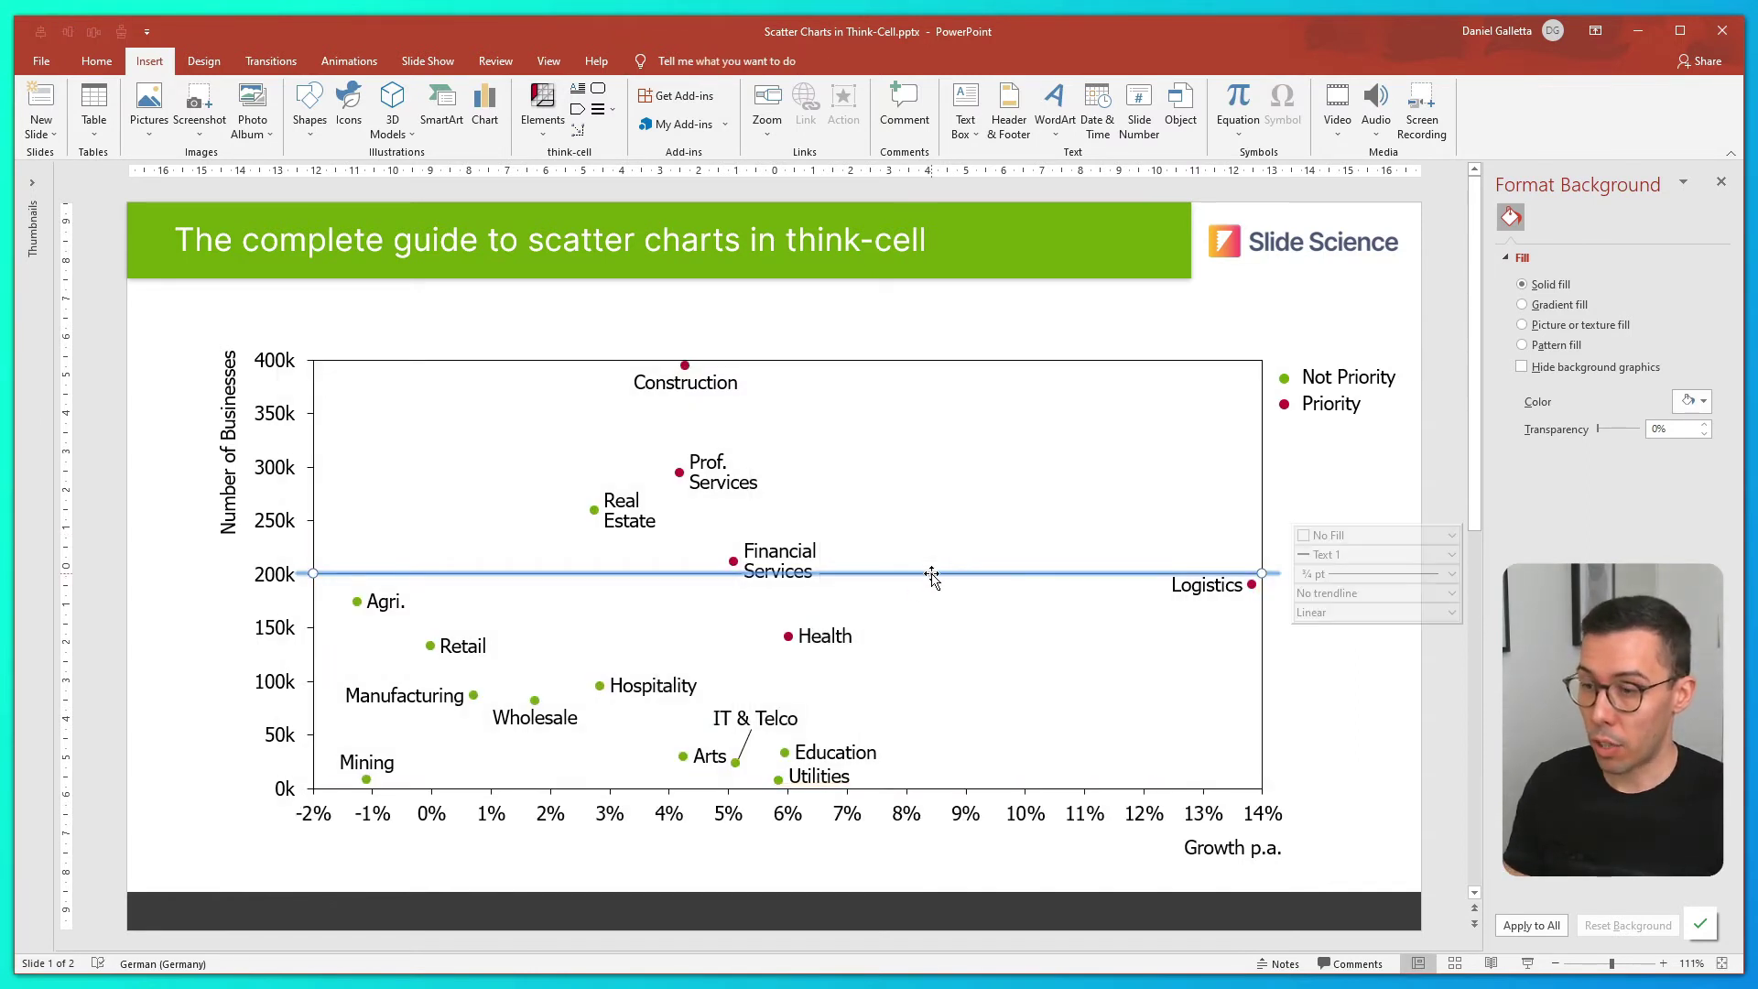
pyautogui.click(1334, 595)
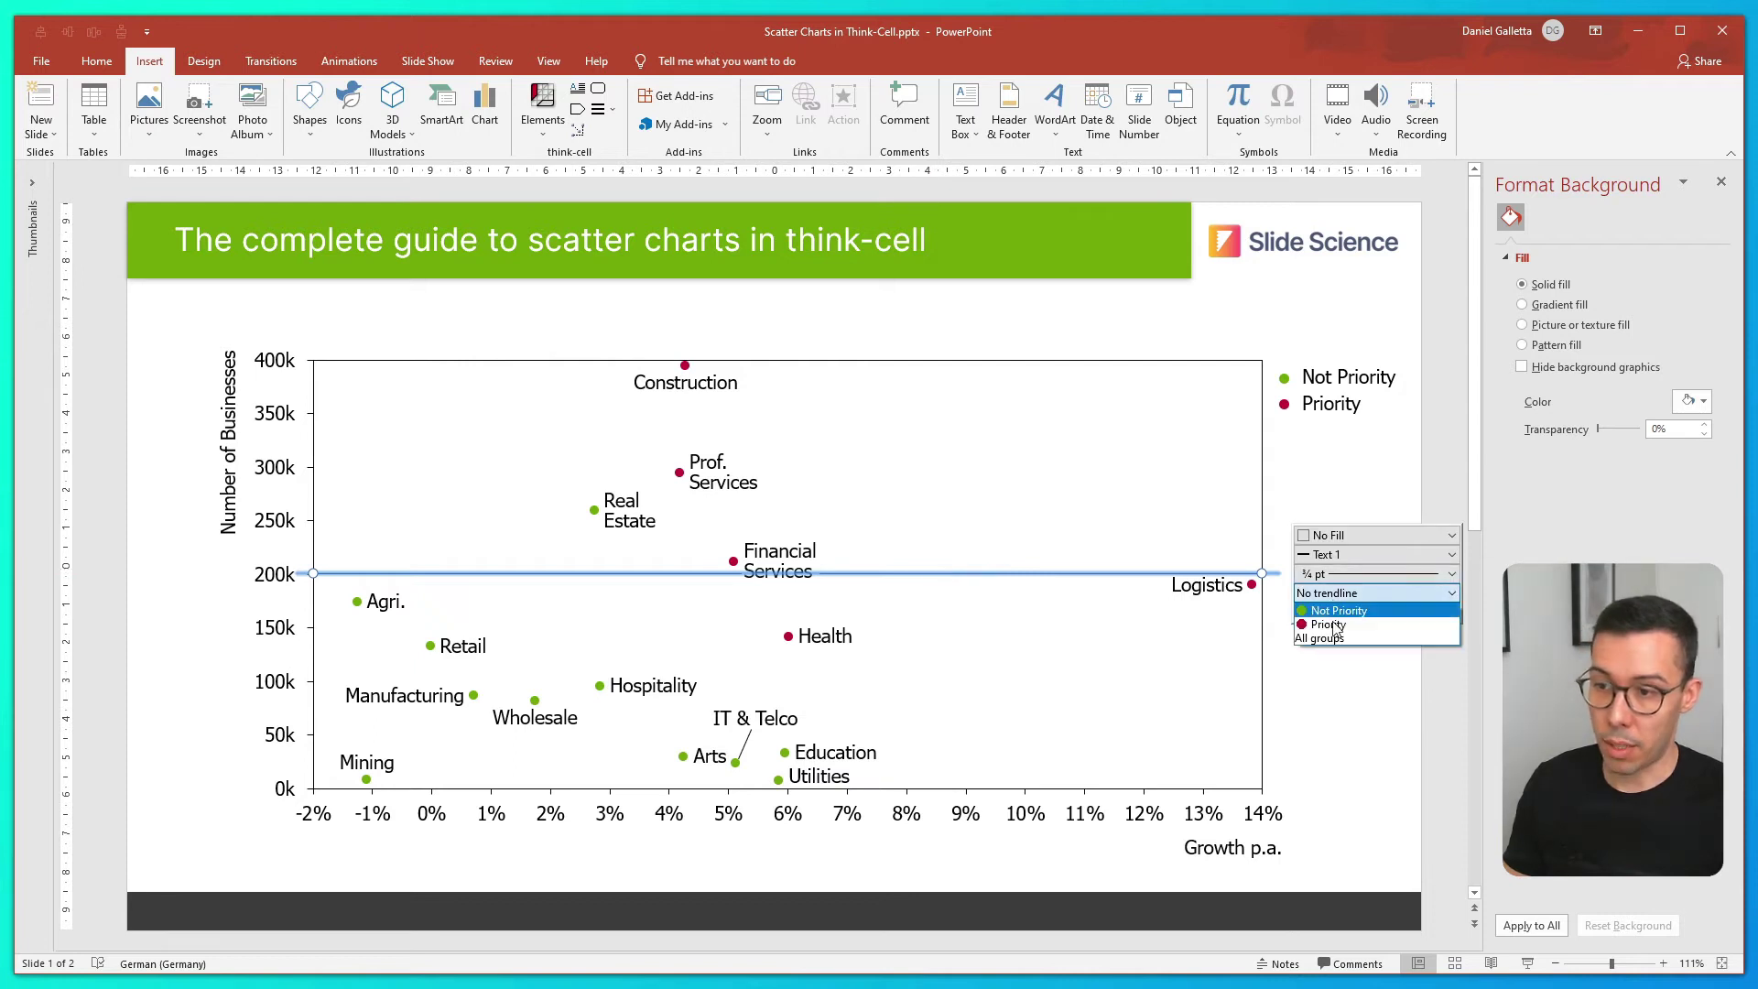
pyautogui.click(1334, 638)
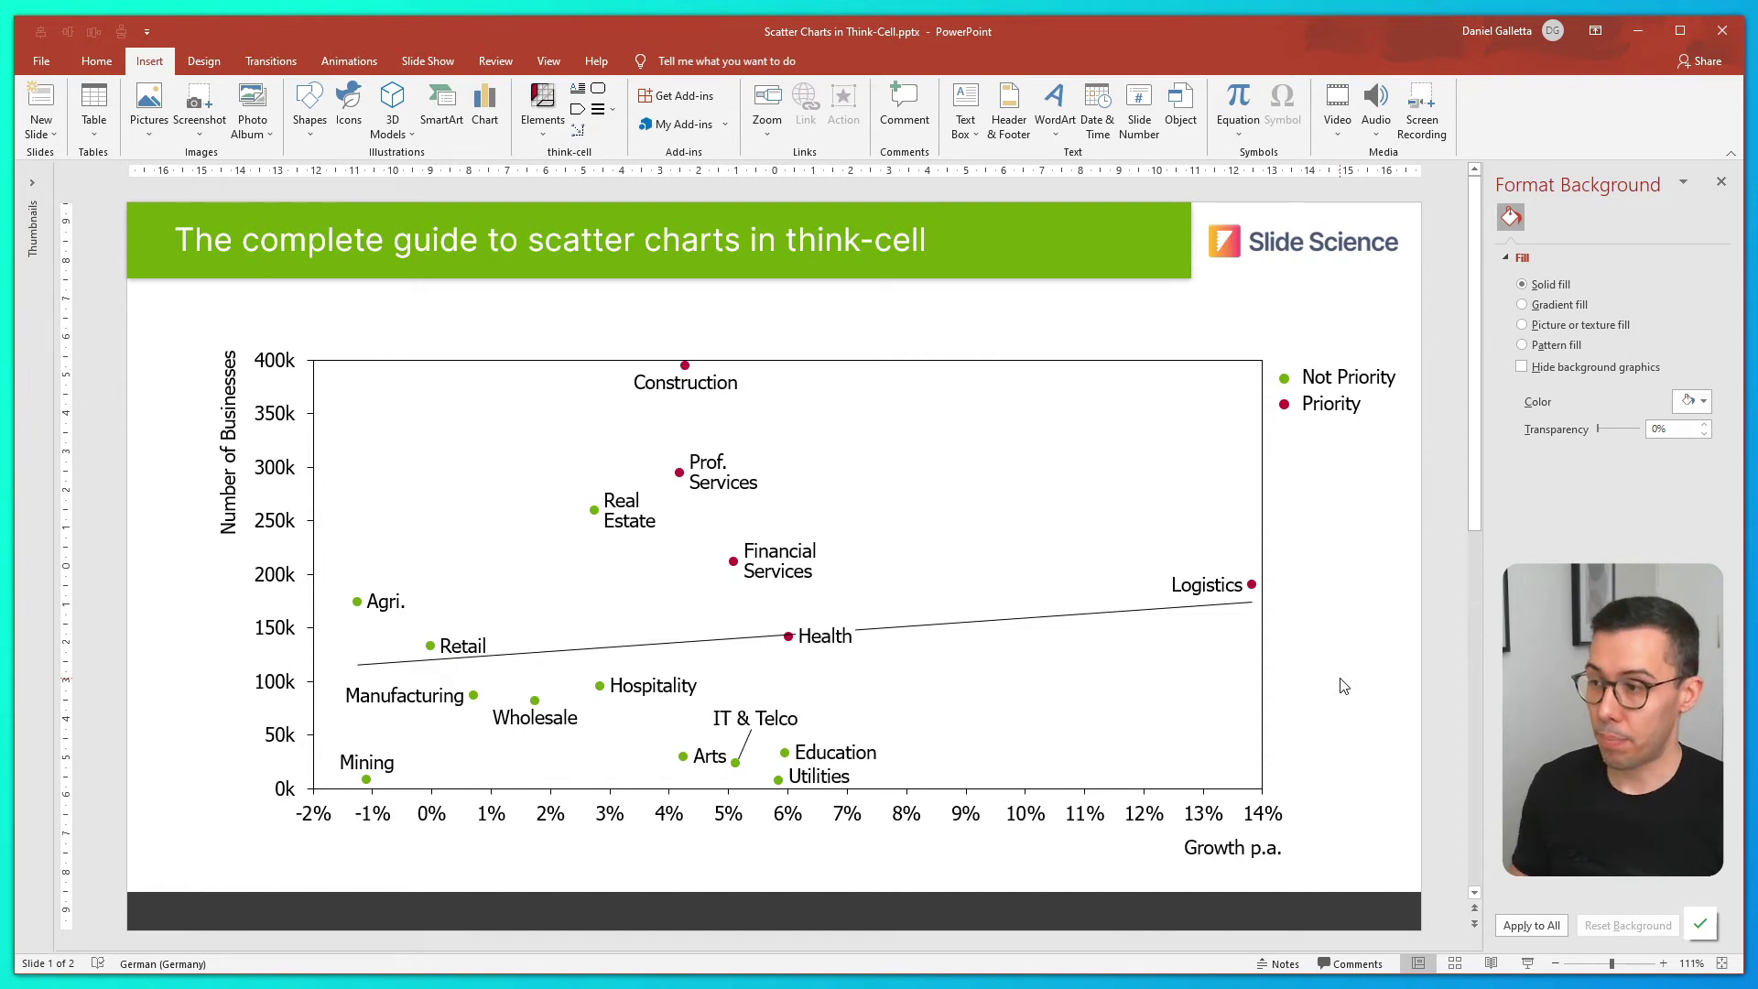
# Fit the trendline to the Not Priority points as an exponential curve
pyautogui.click(1083, 619)
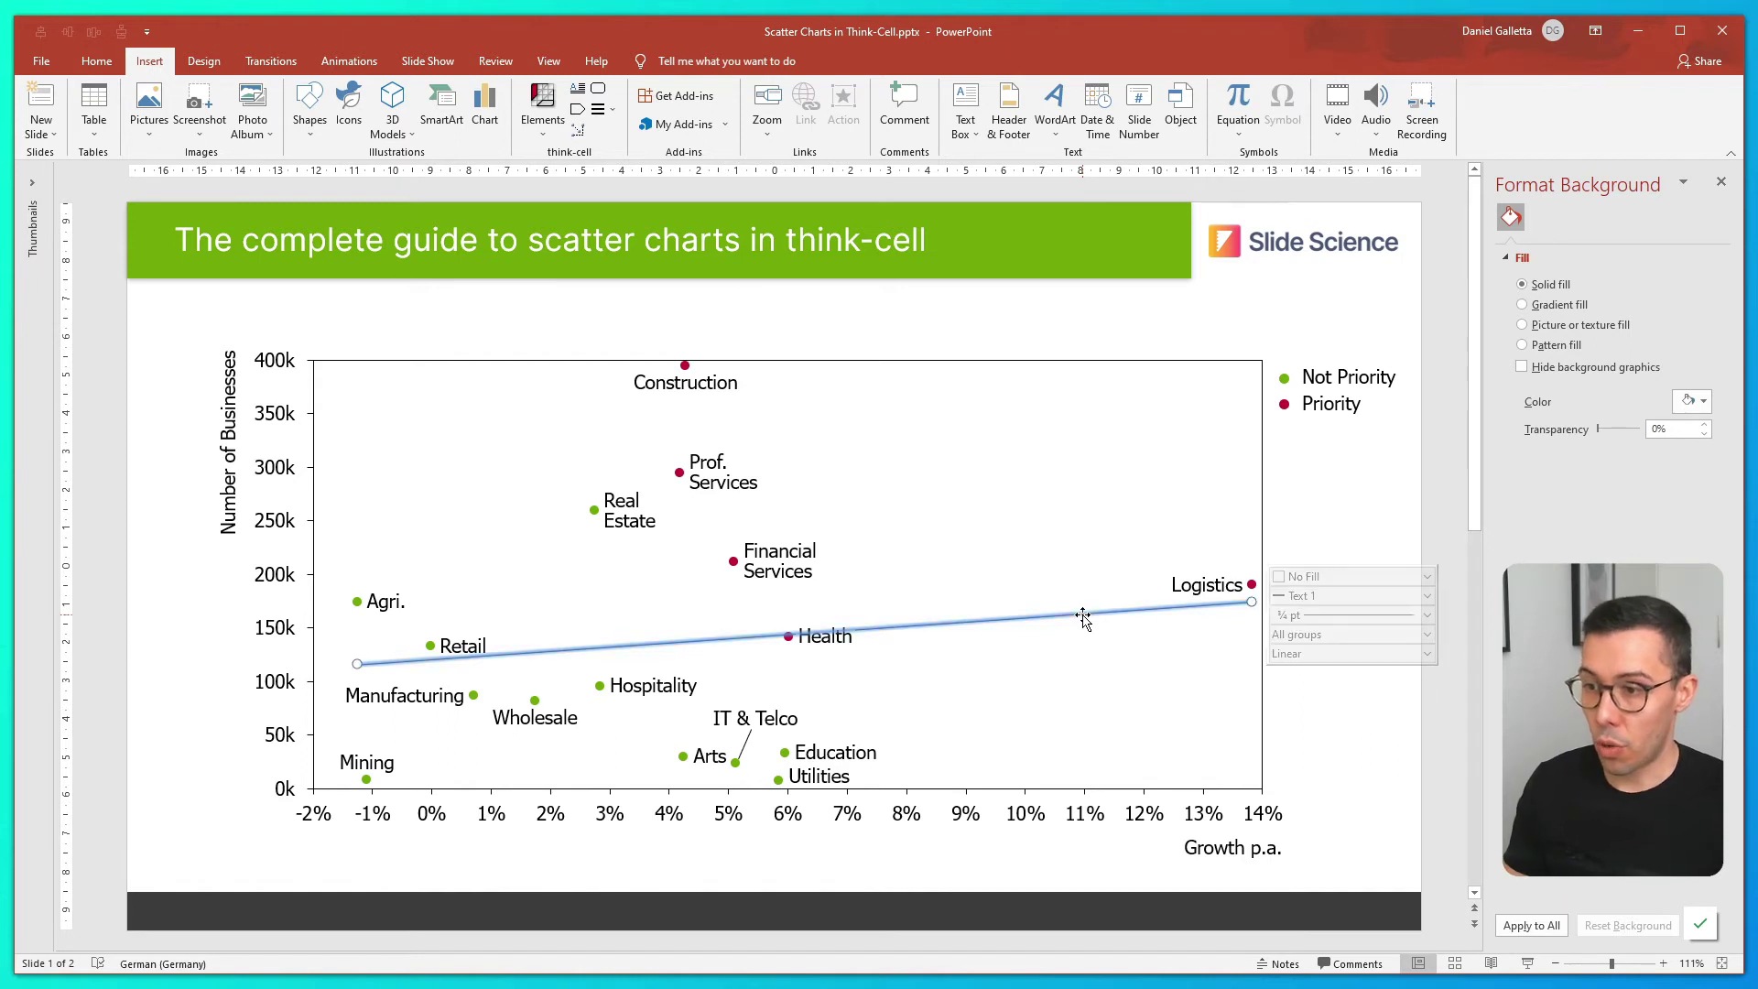
pyautogui.click(1355, 653)
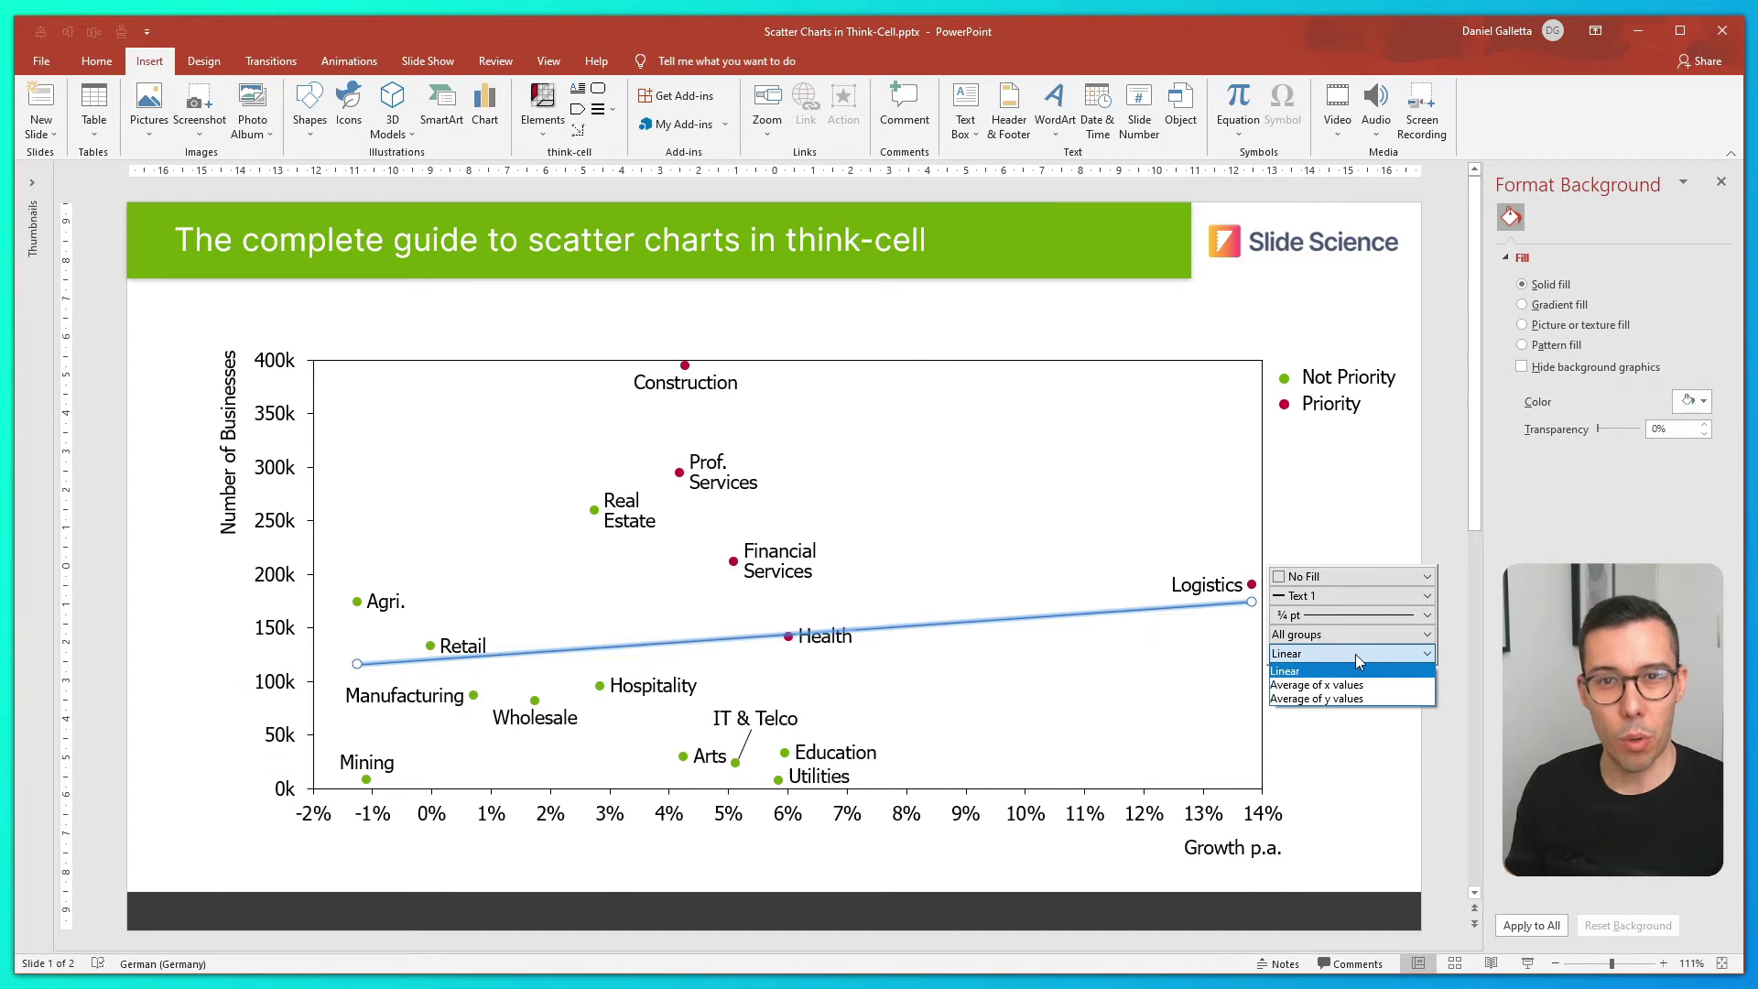
pyautogui.click(1354, 635)
pyautogui.click(1355, 635)
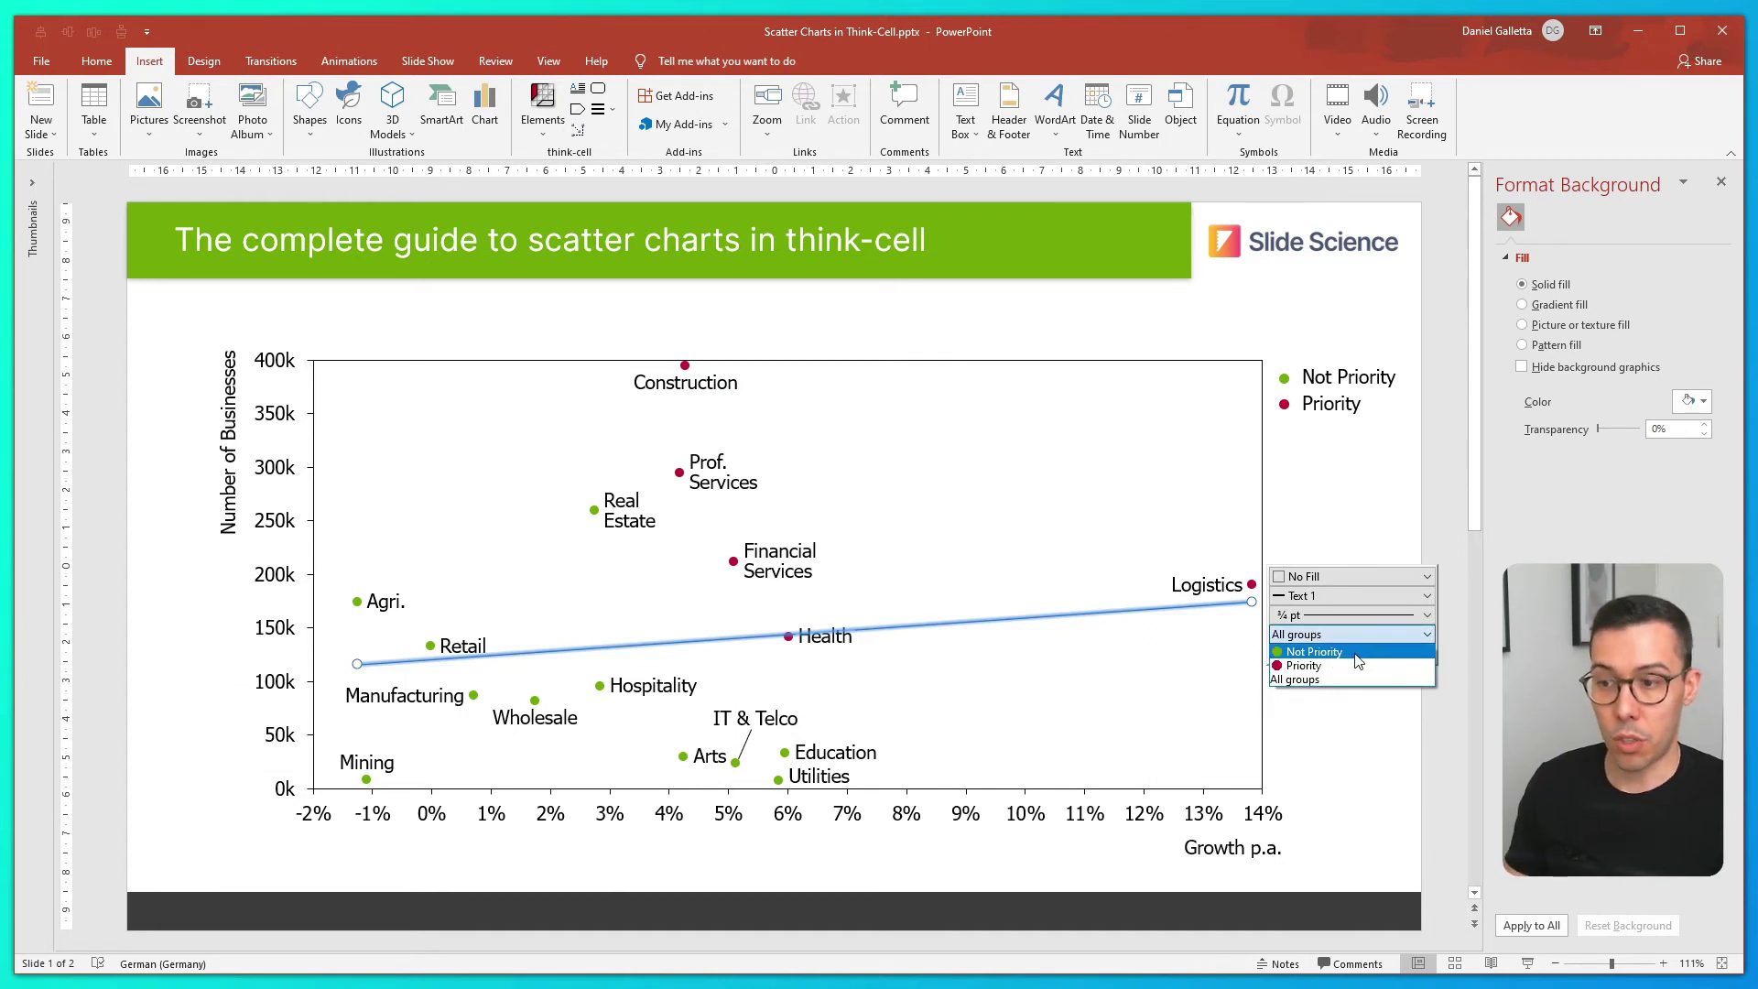
pyautogui.click(1356, 653)
pyautogui.click(1354, 652)
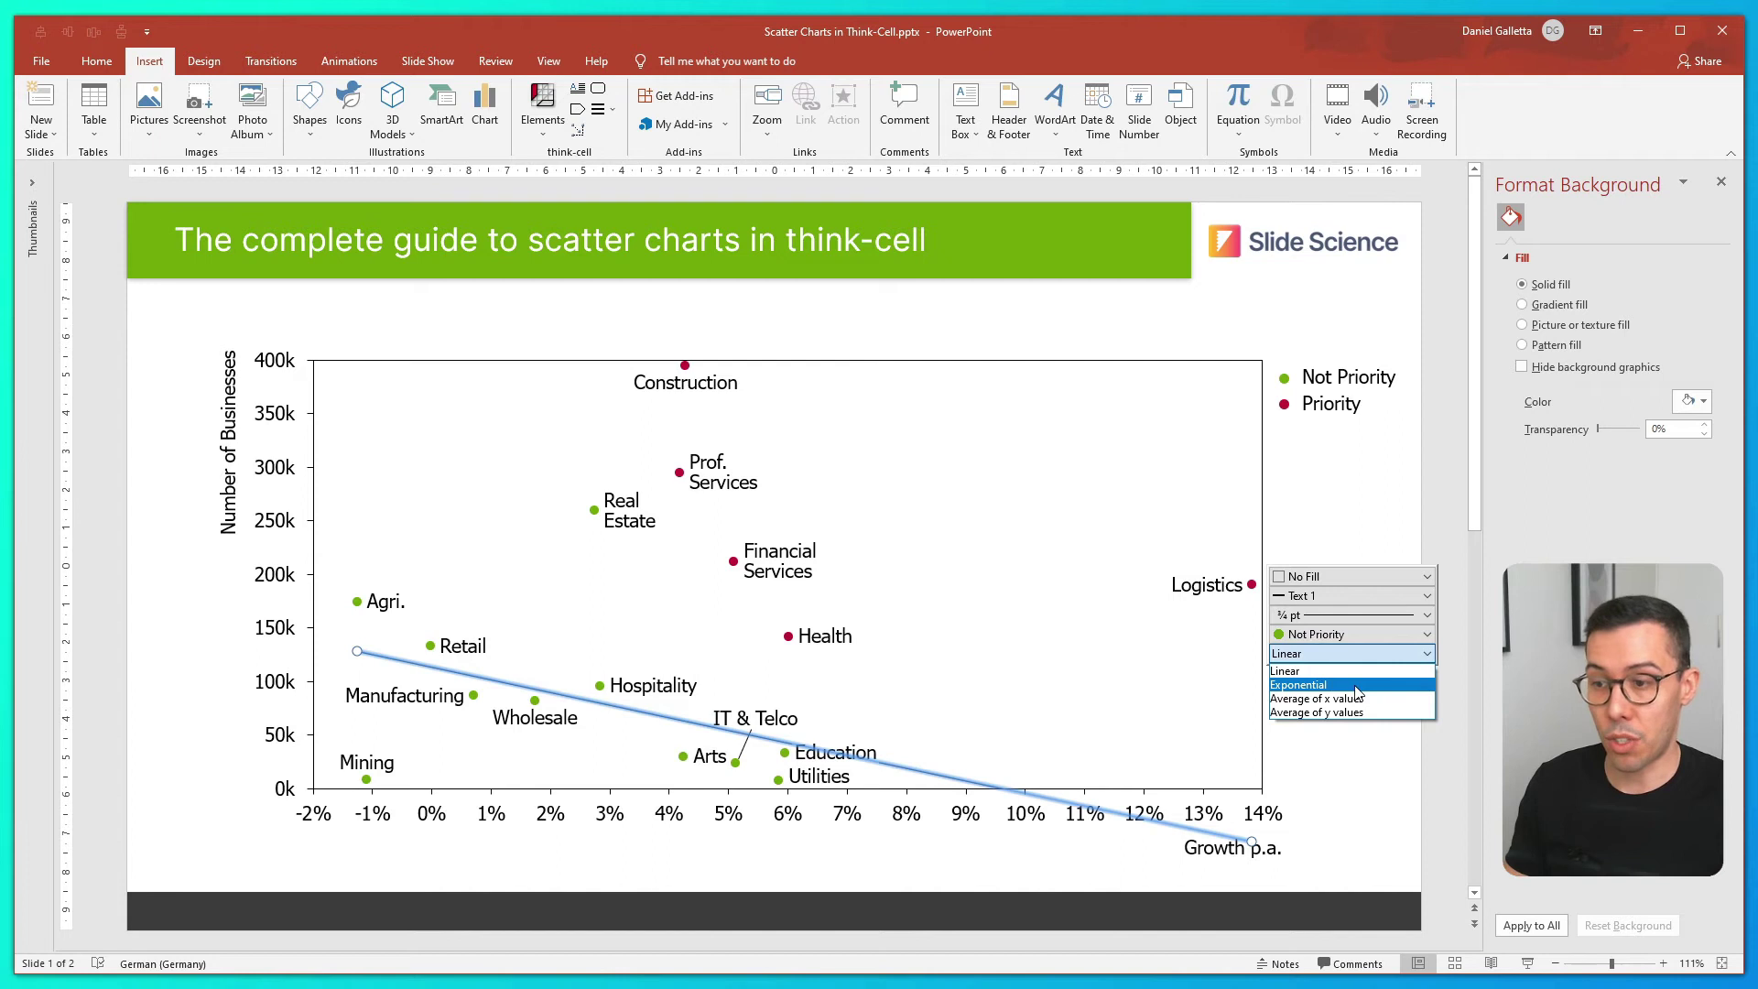
pyautogui.click(1357, 687)
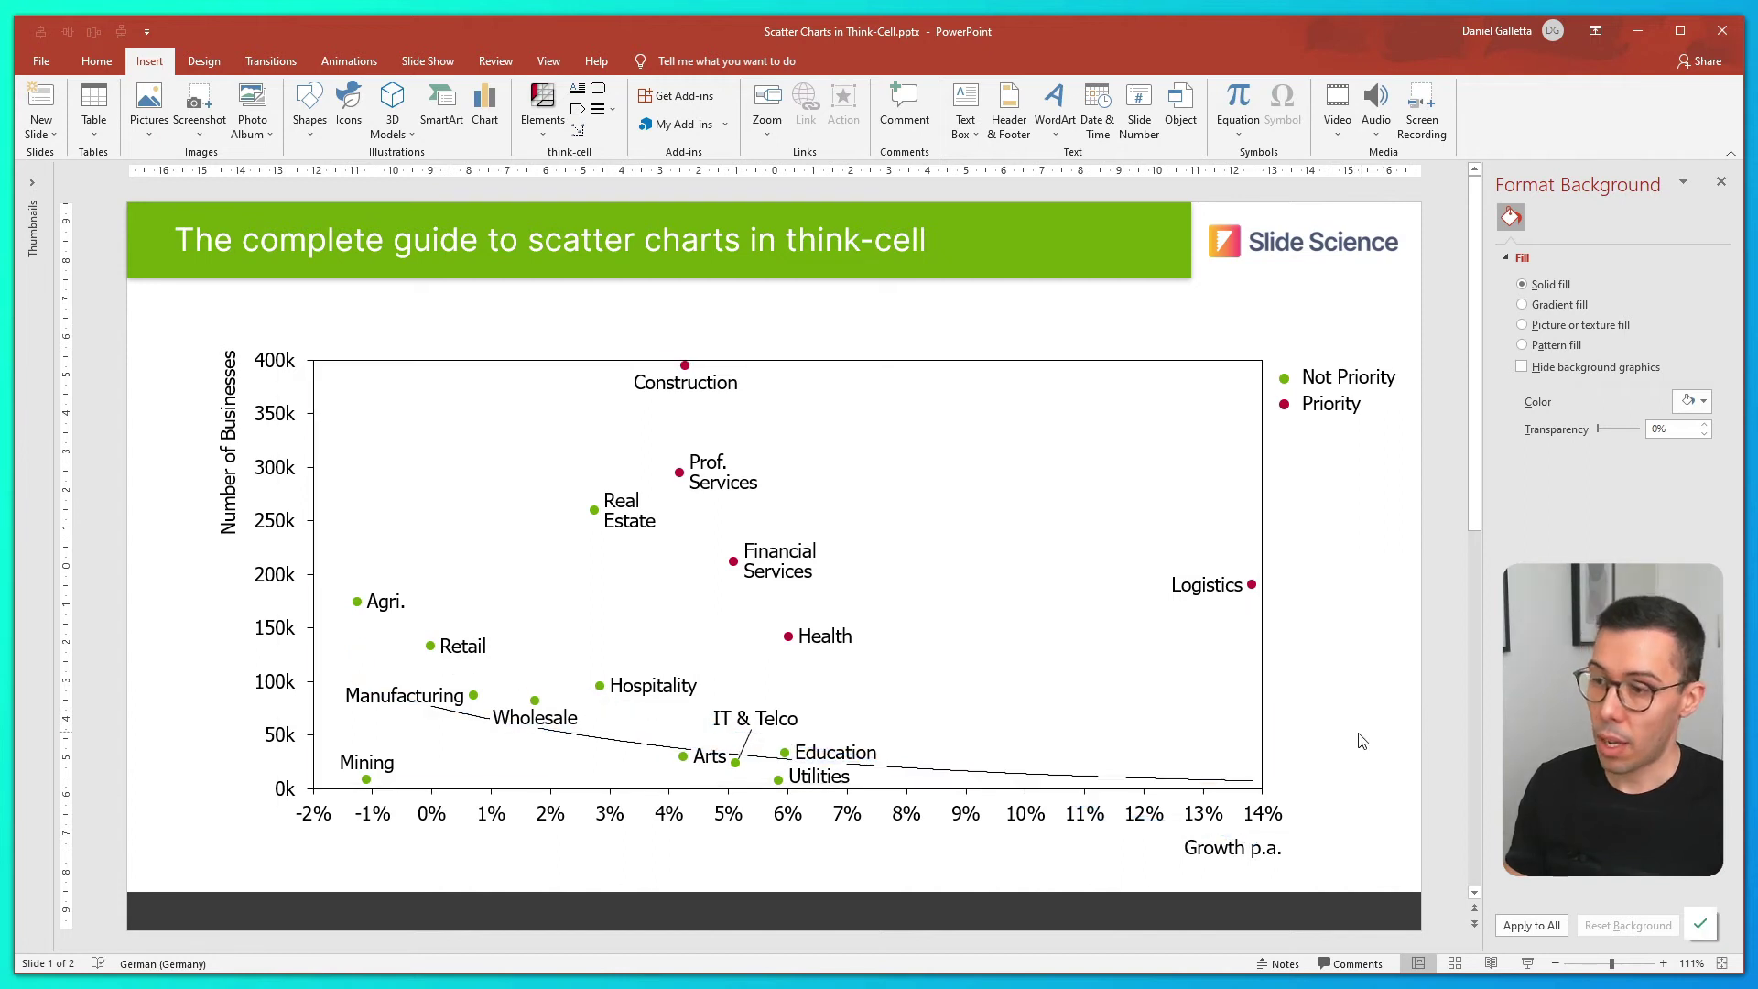
# Refit the trendline to the Priority points as a power curve
pyautogui.click(1035, 776)
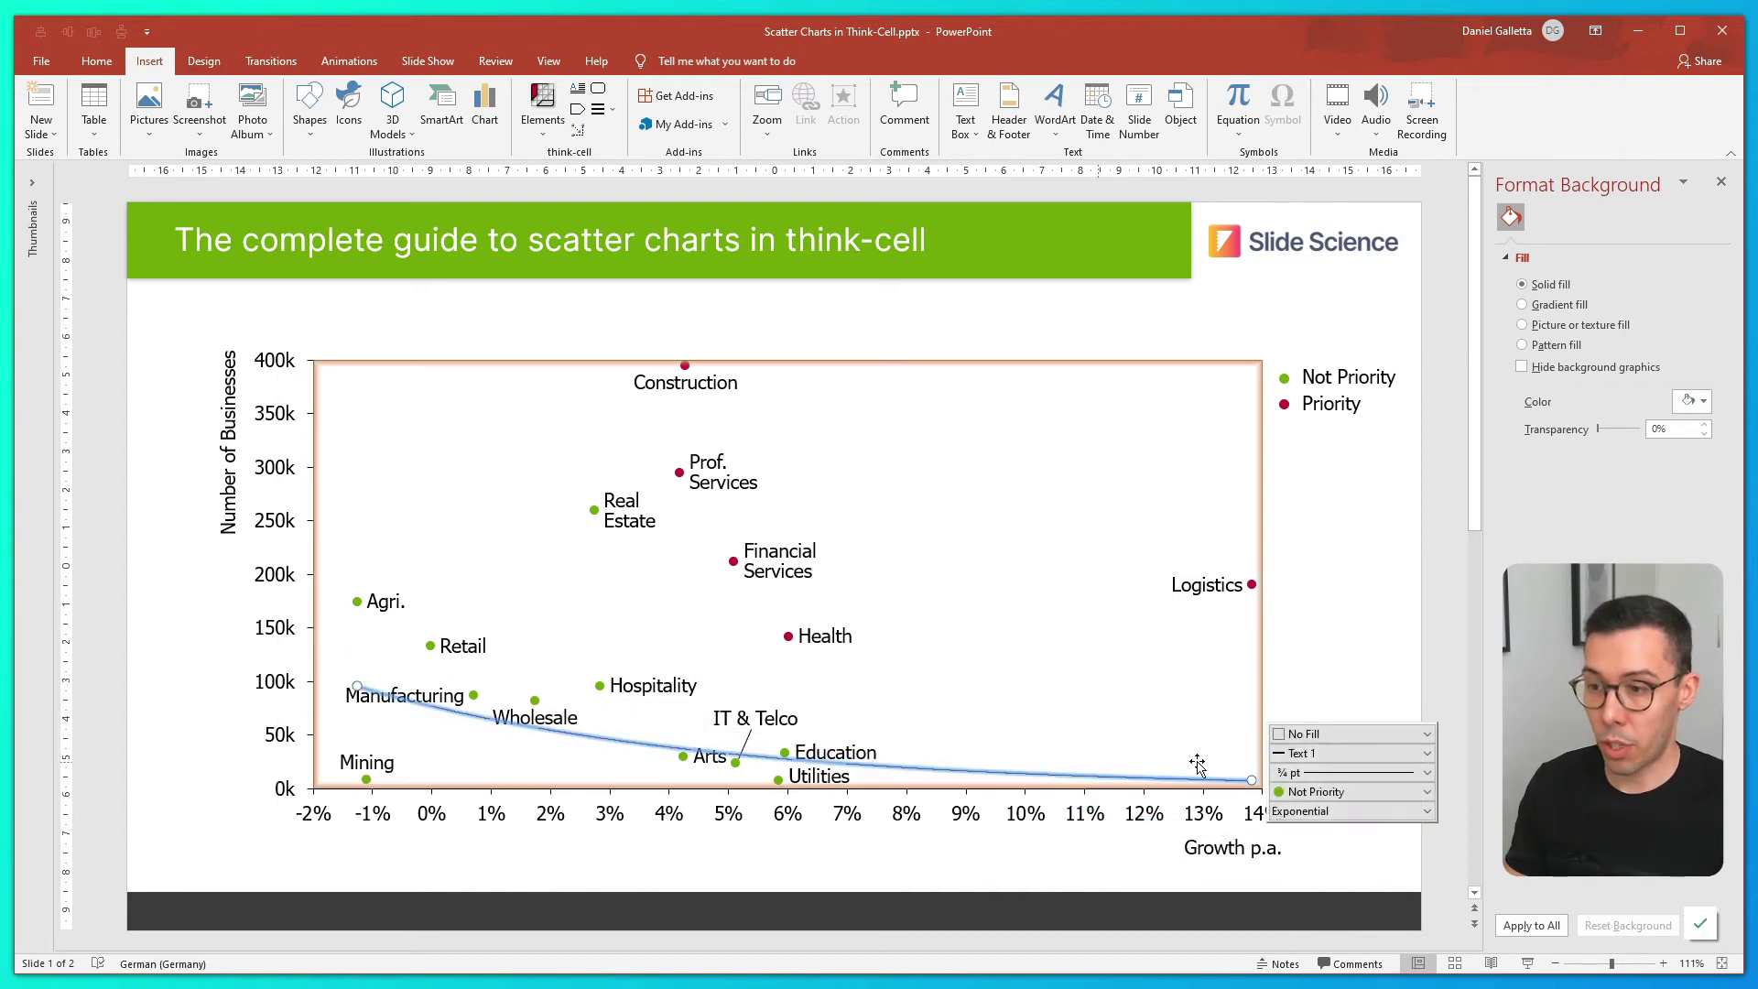
pyautogui.click(1319, 791)
pyautogui.click(1308, 823)
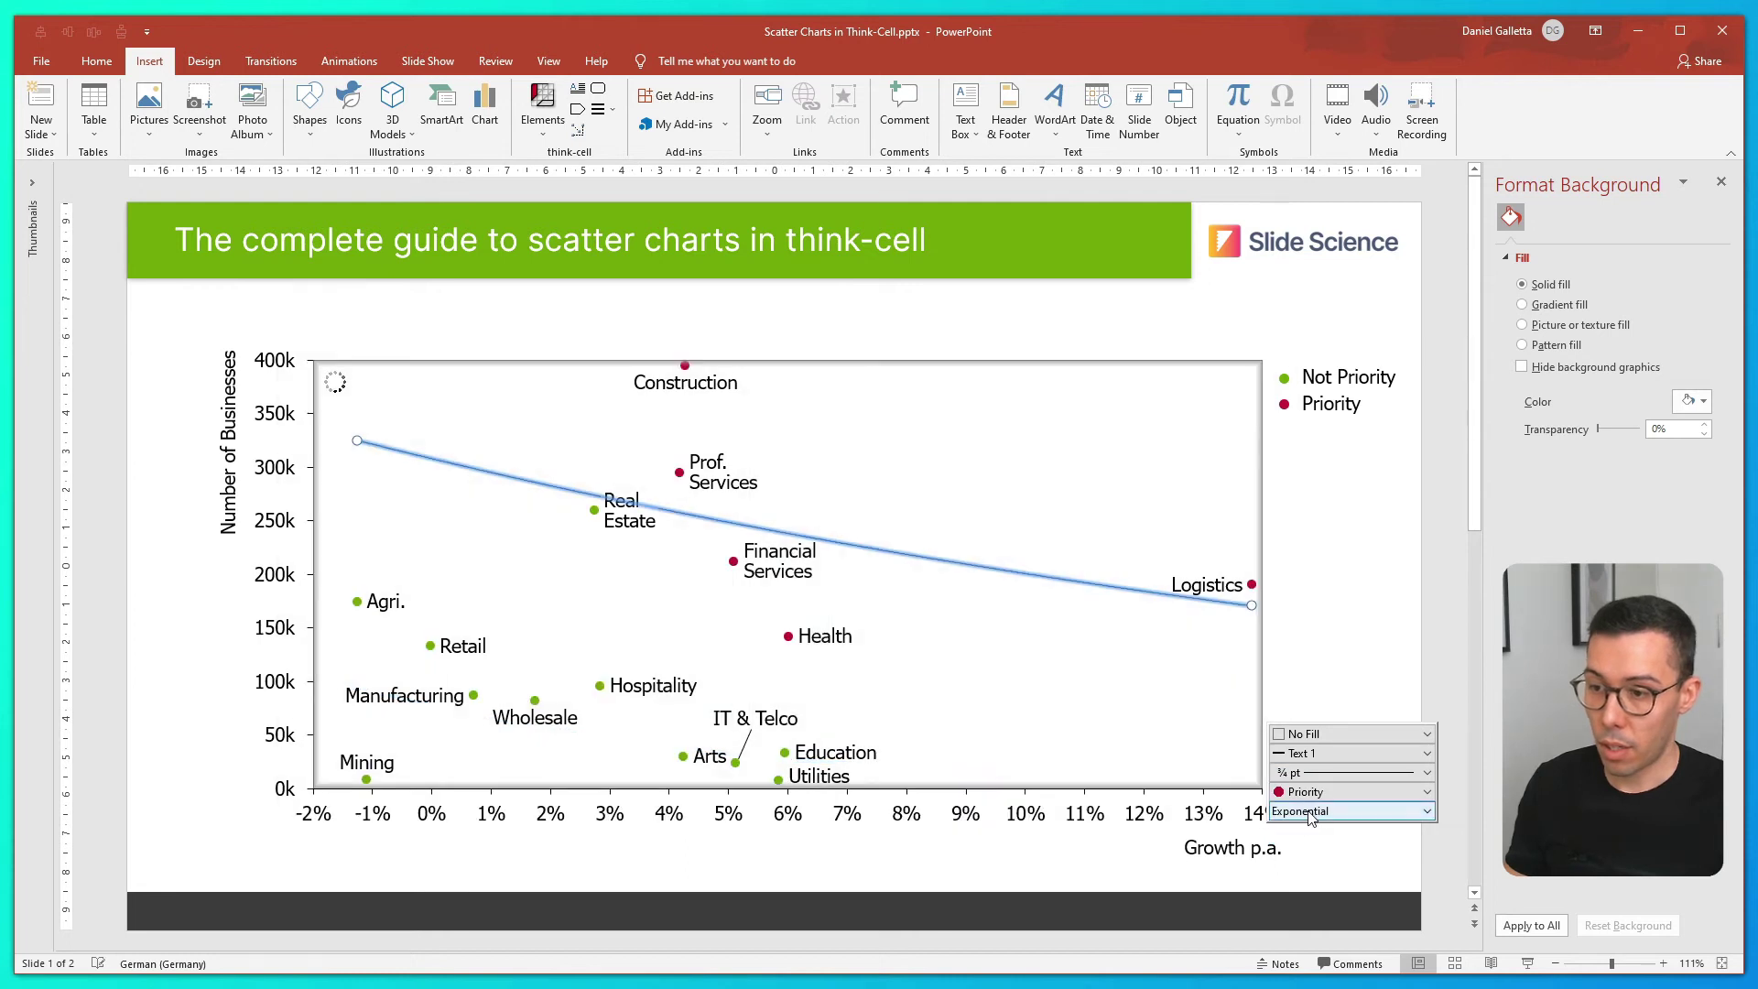
pyautogui.click(1311, 812)
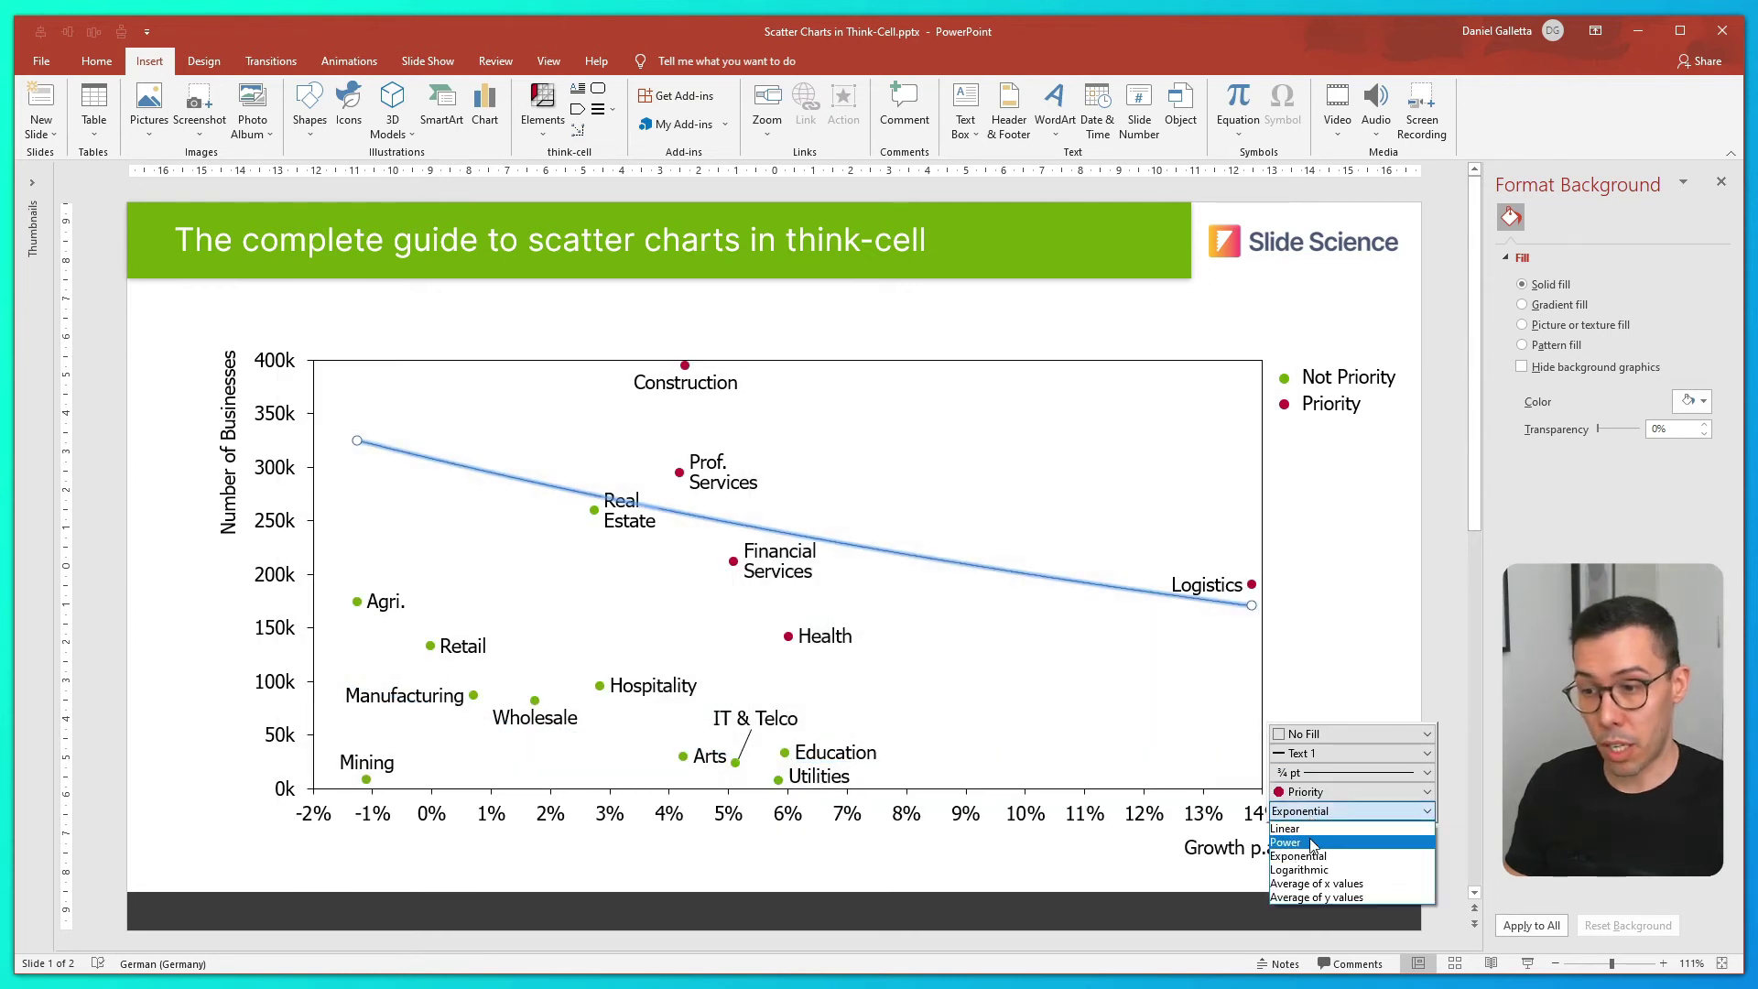
pyautogui.click(1313, 843)
pyautogui.click(1373, 638)
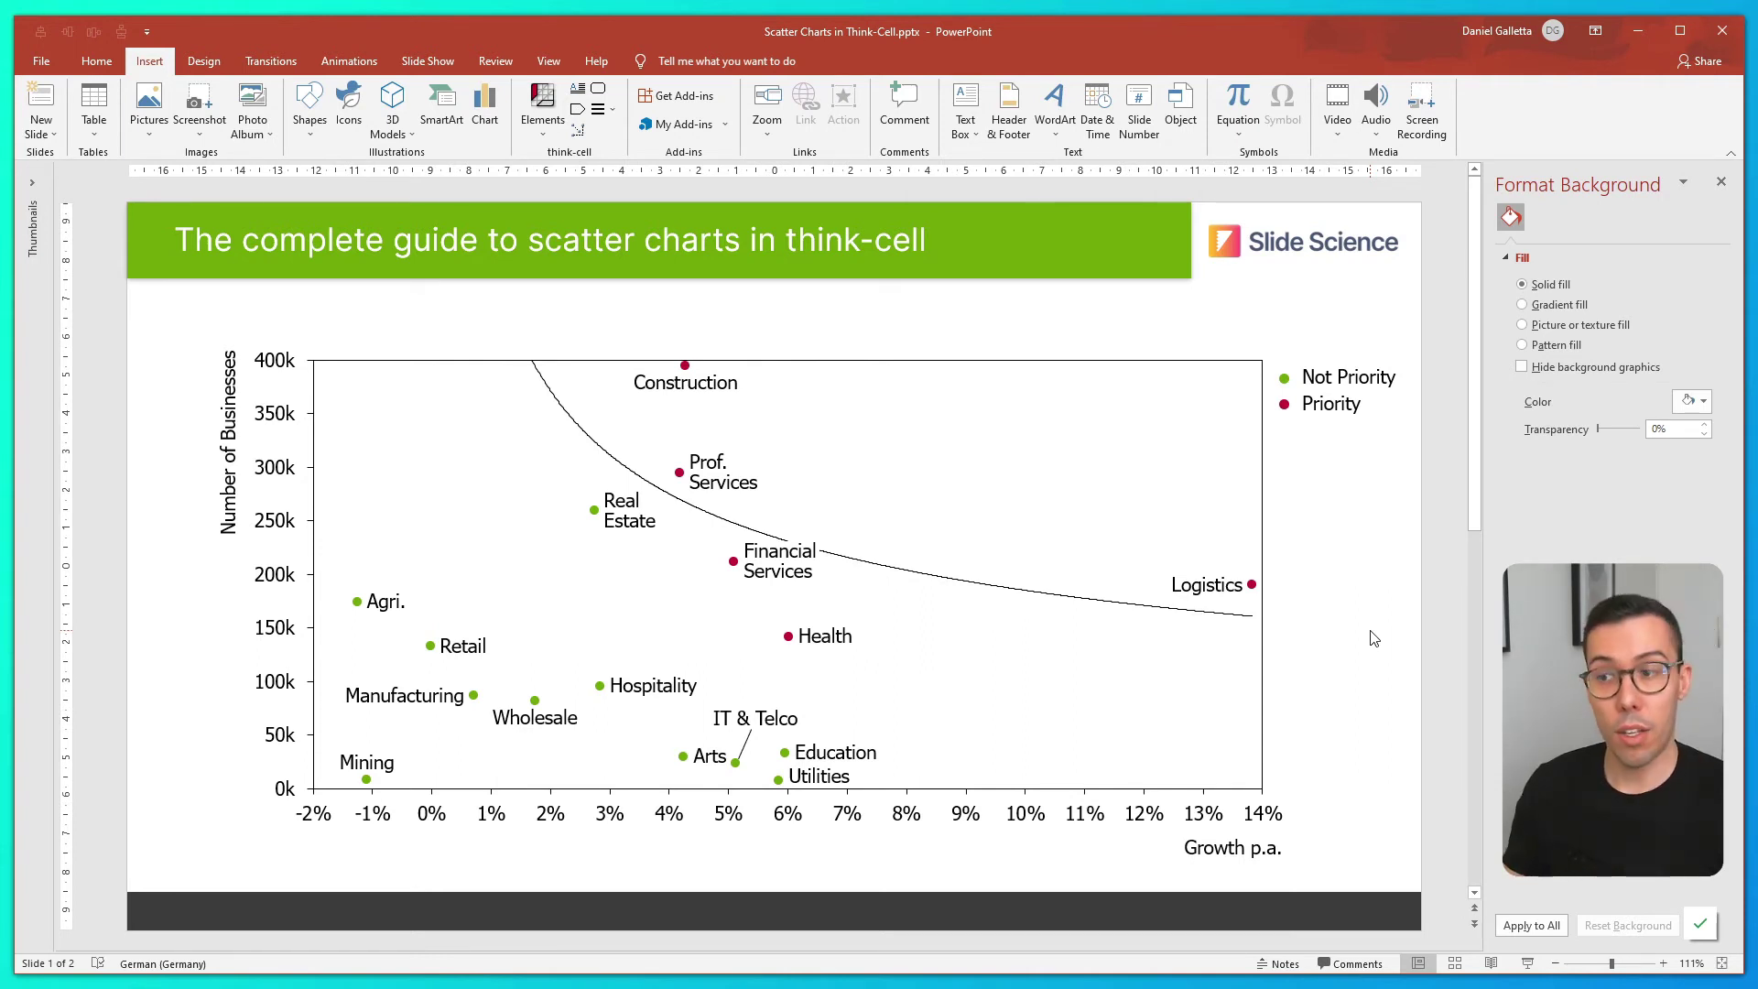
# Make the line straight and run it from about 2.5% at 400k to about 7.7% at 0k
pyautogui.click(930, 569)
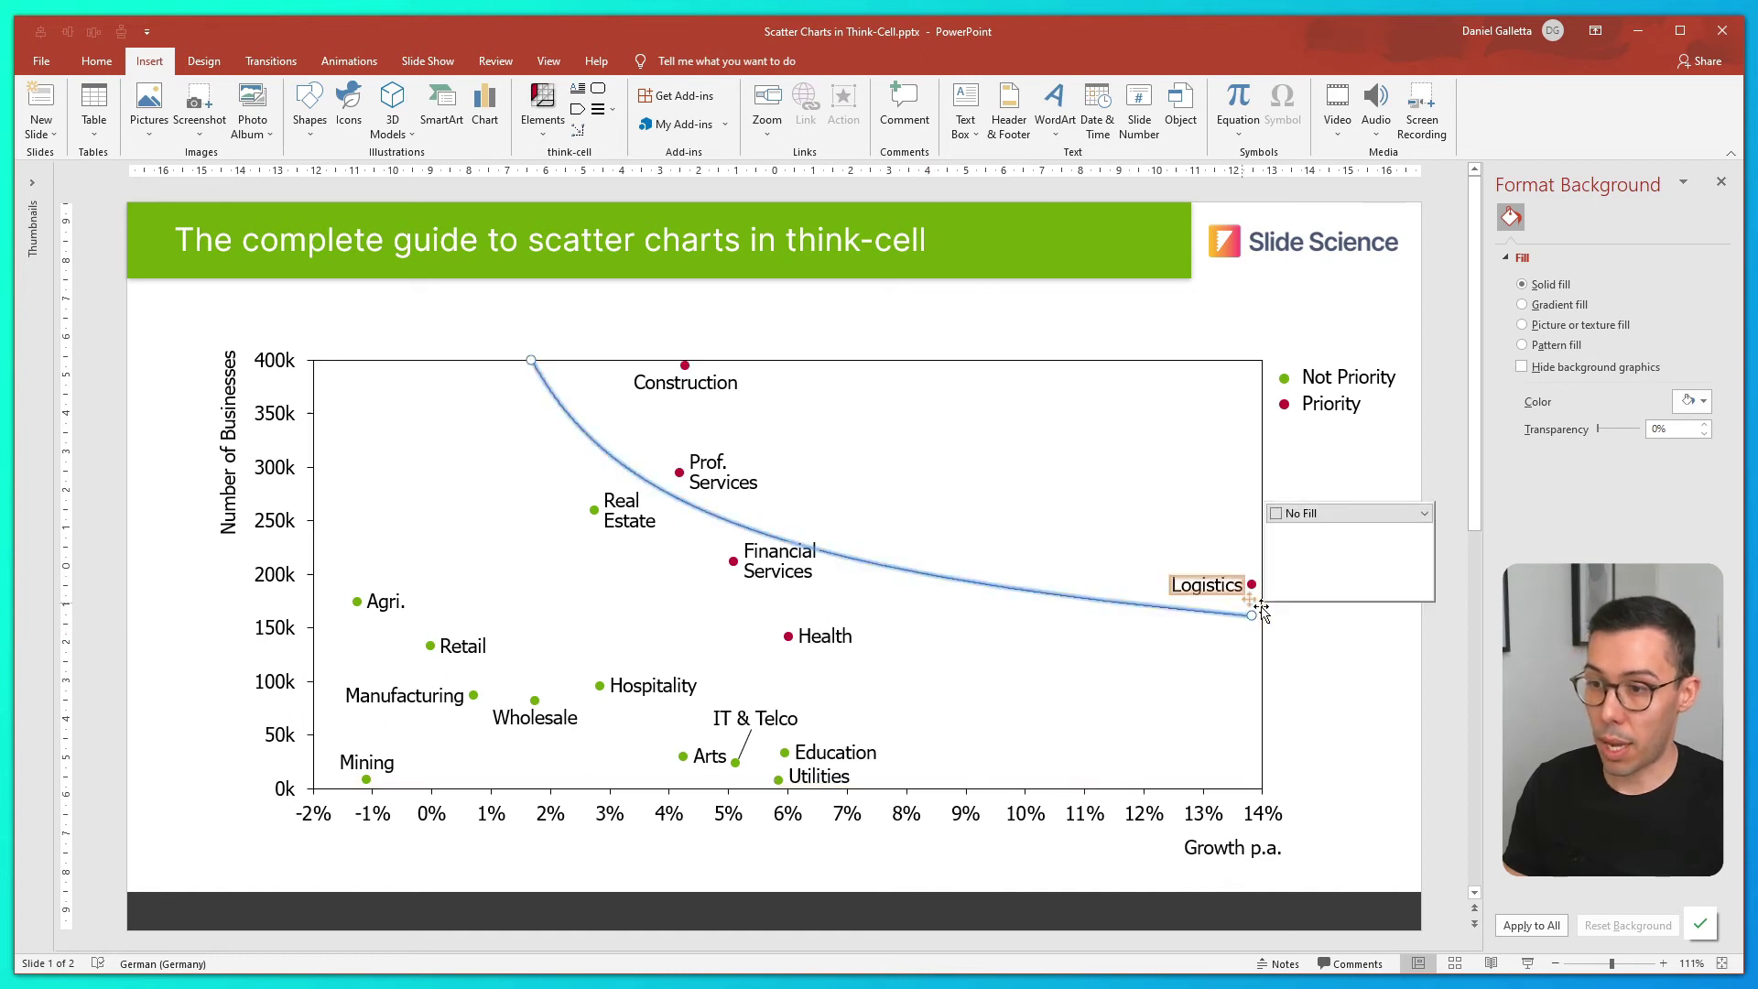
pyautogui.click(1305, 589)
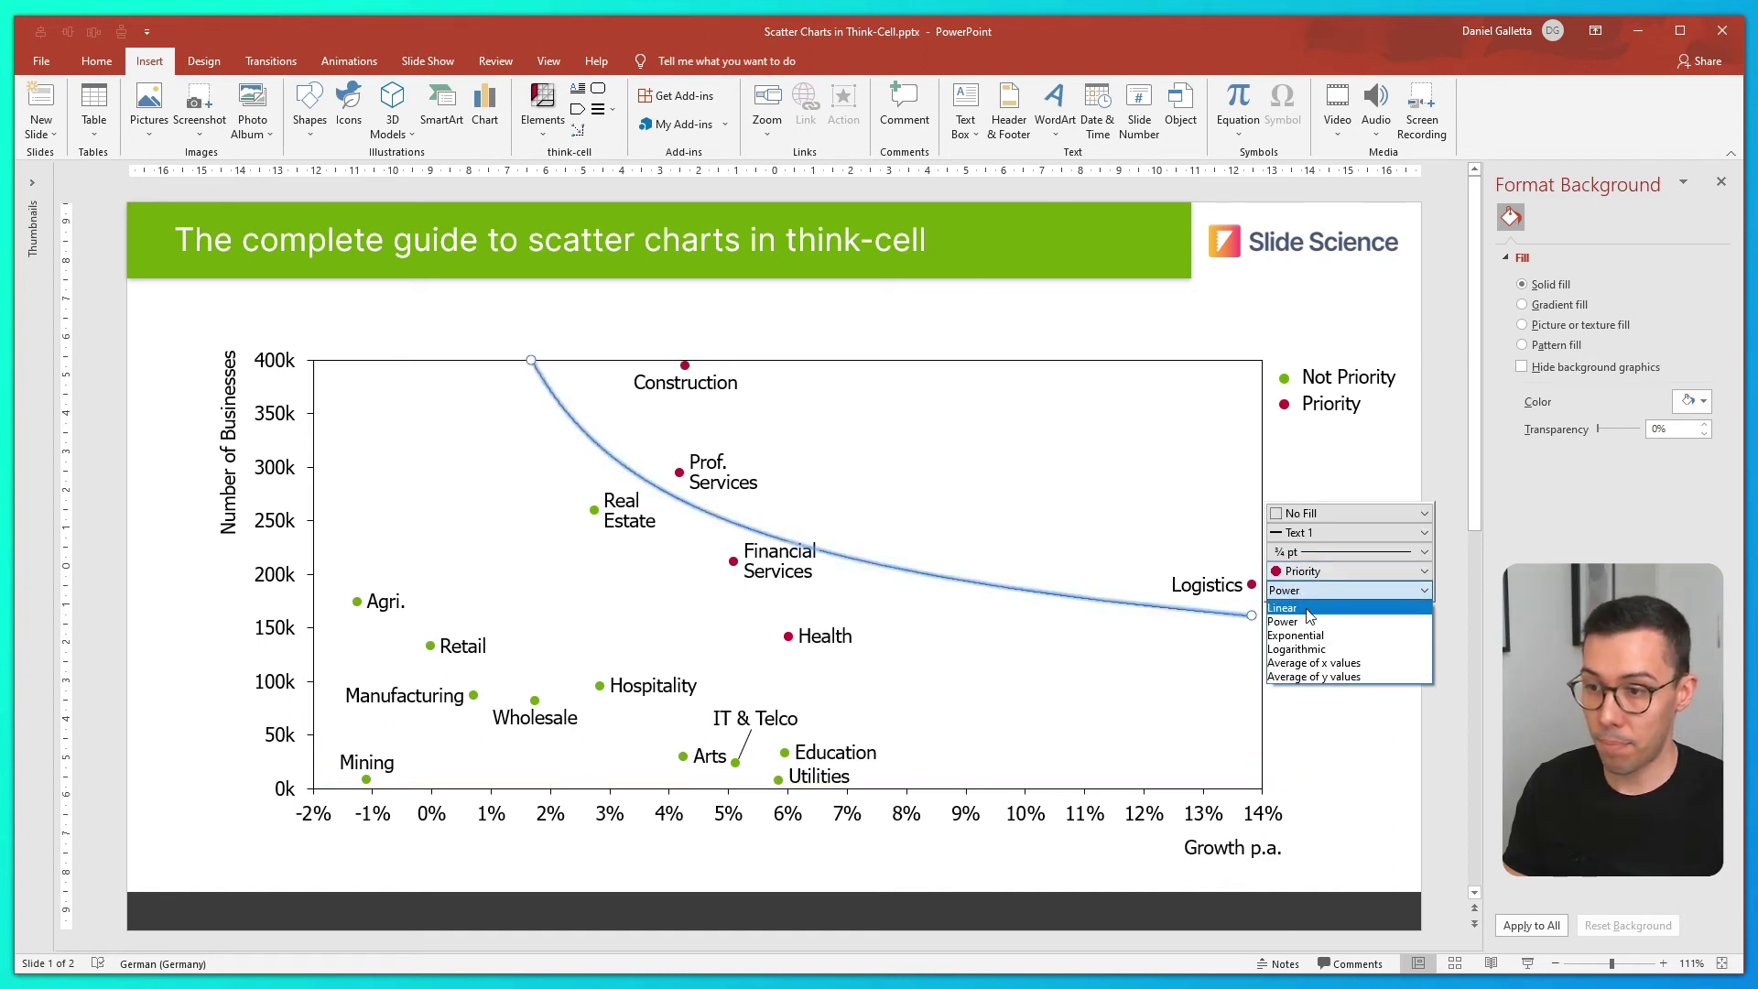
pyautogui.click(1307, 612)
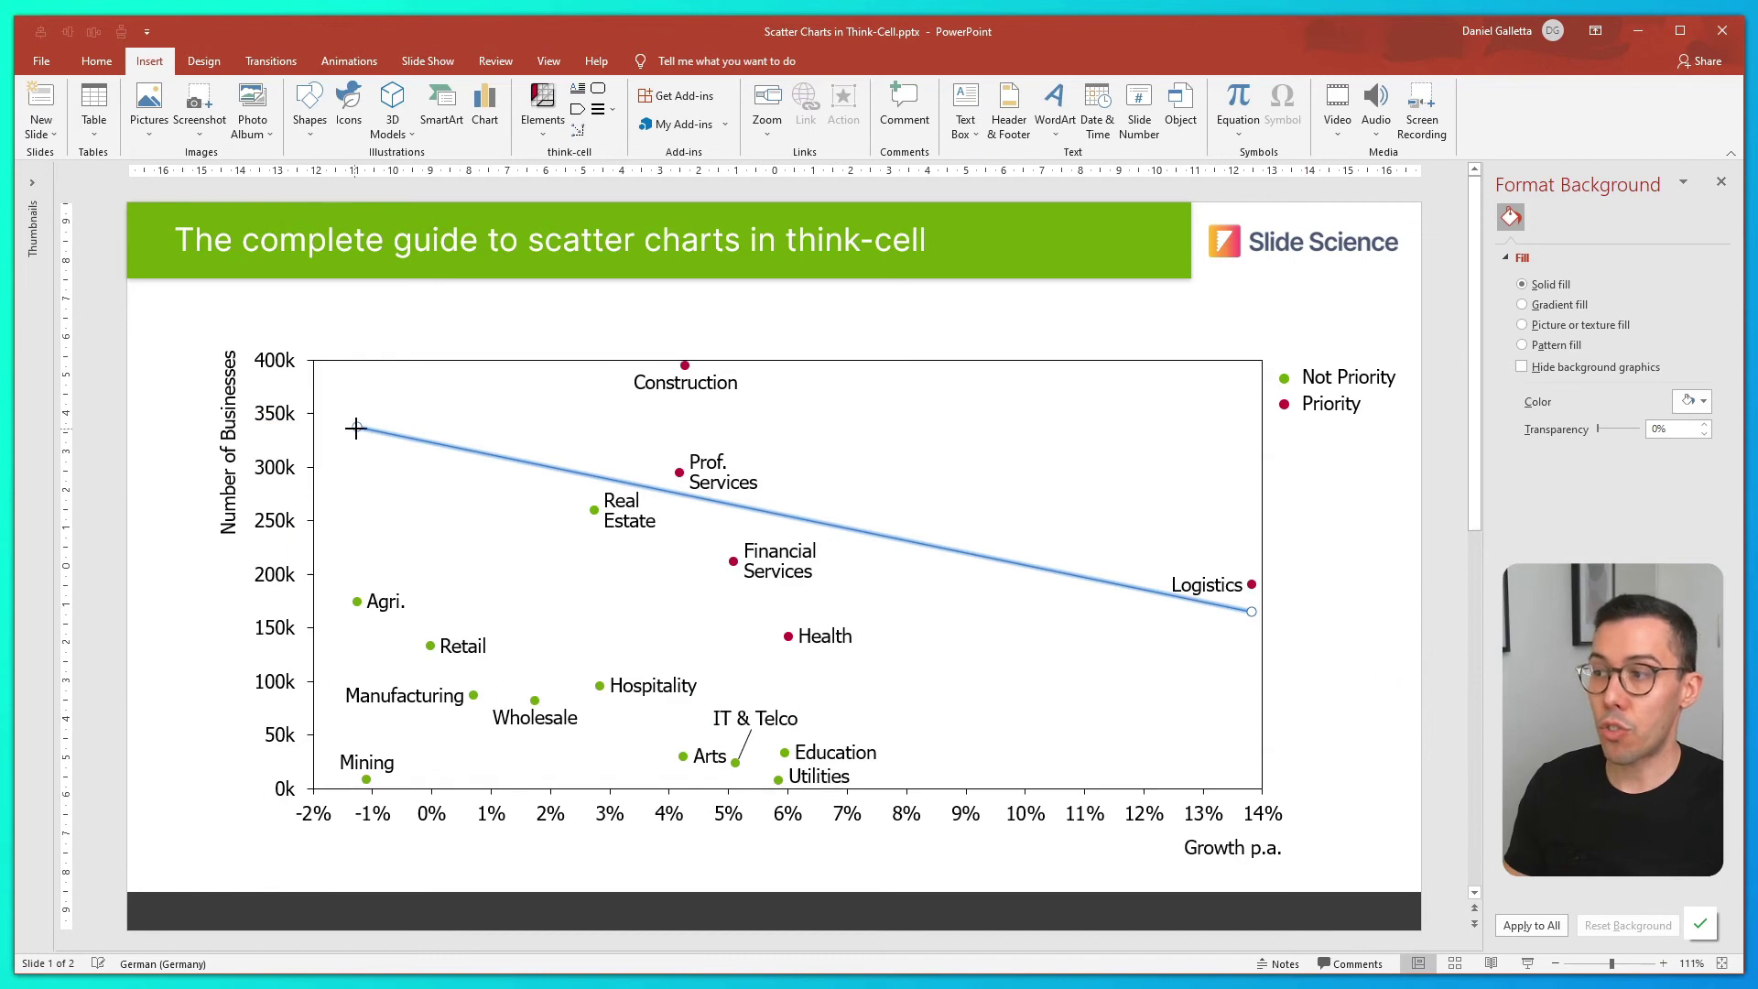
pyautogui.moveTo(356, 428); pyautogui.dragTo(576, 360)
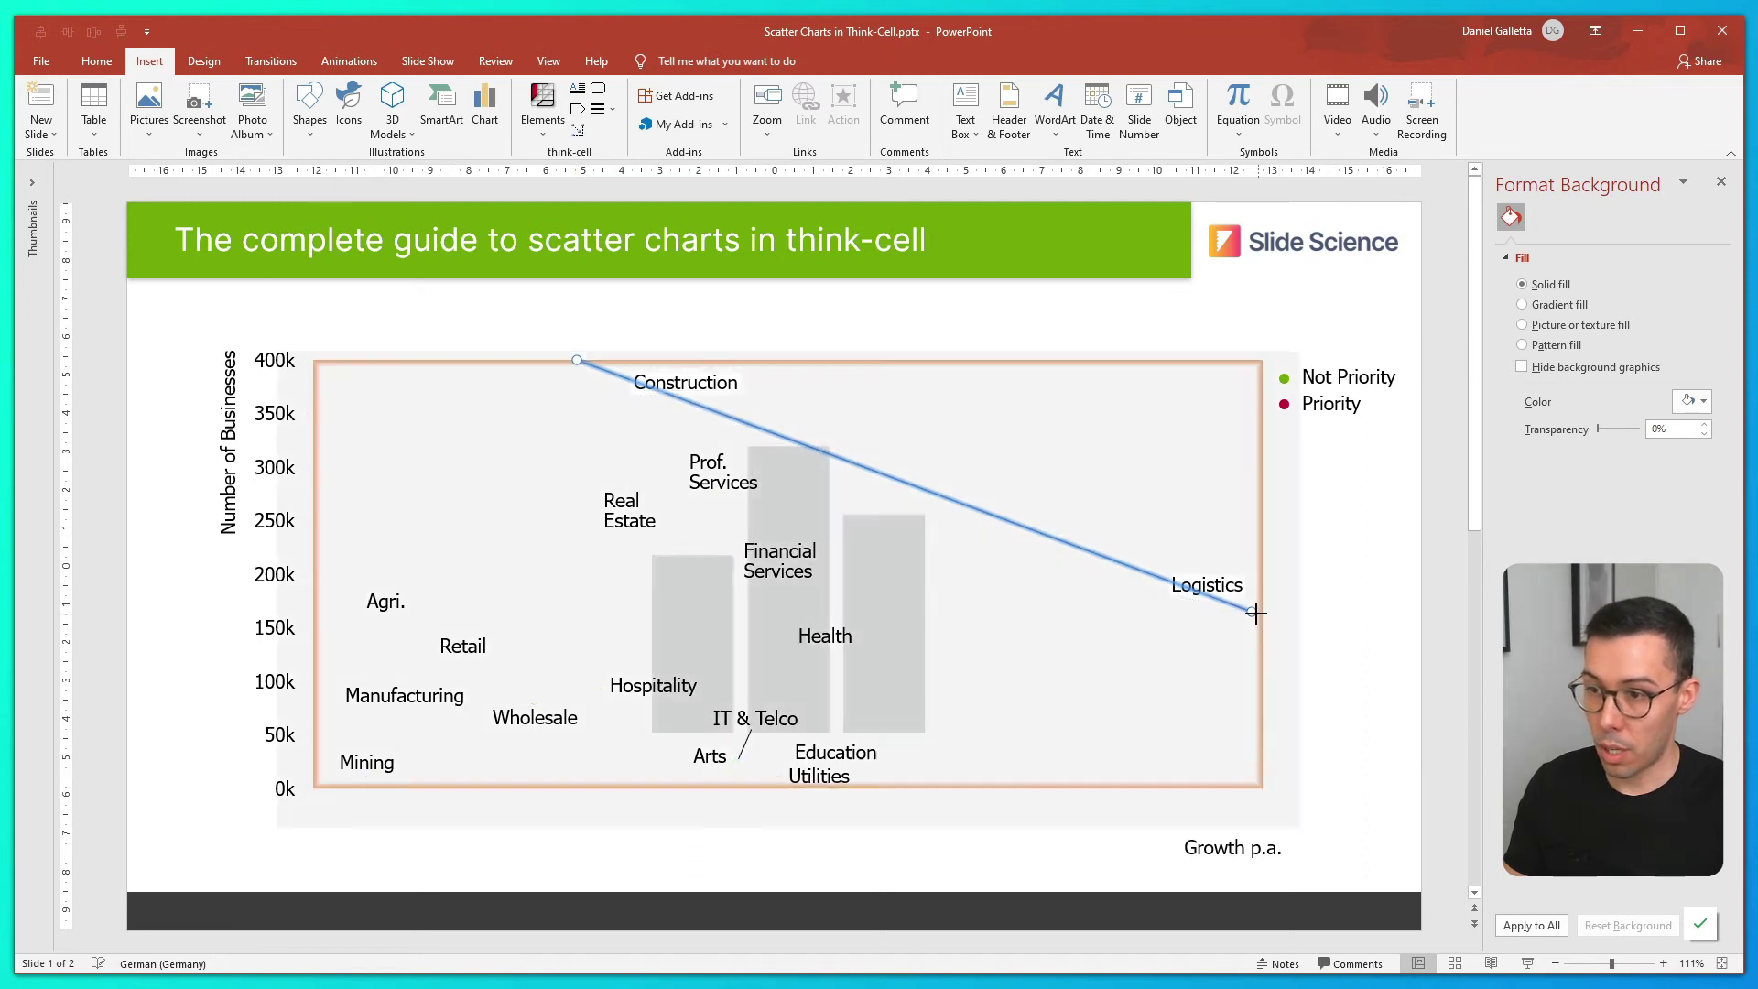
pyautogui.moveTo(1232, 632); pyautogui.dragTo(888, 785)
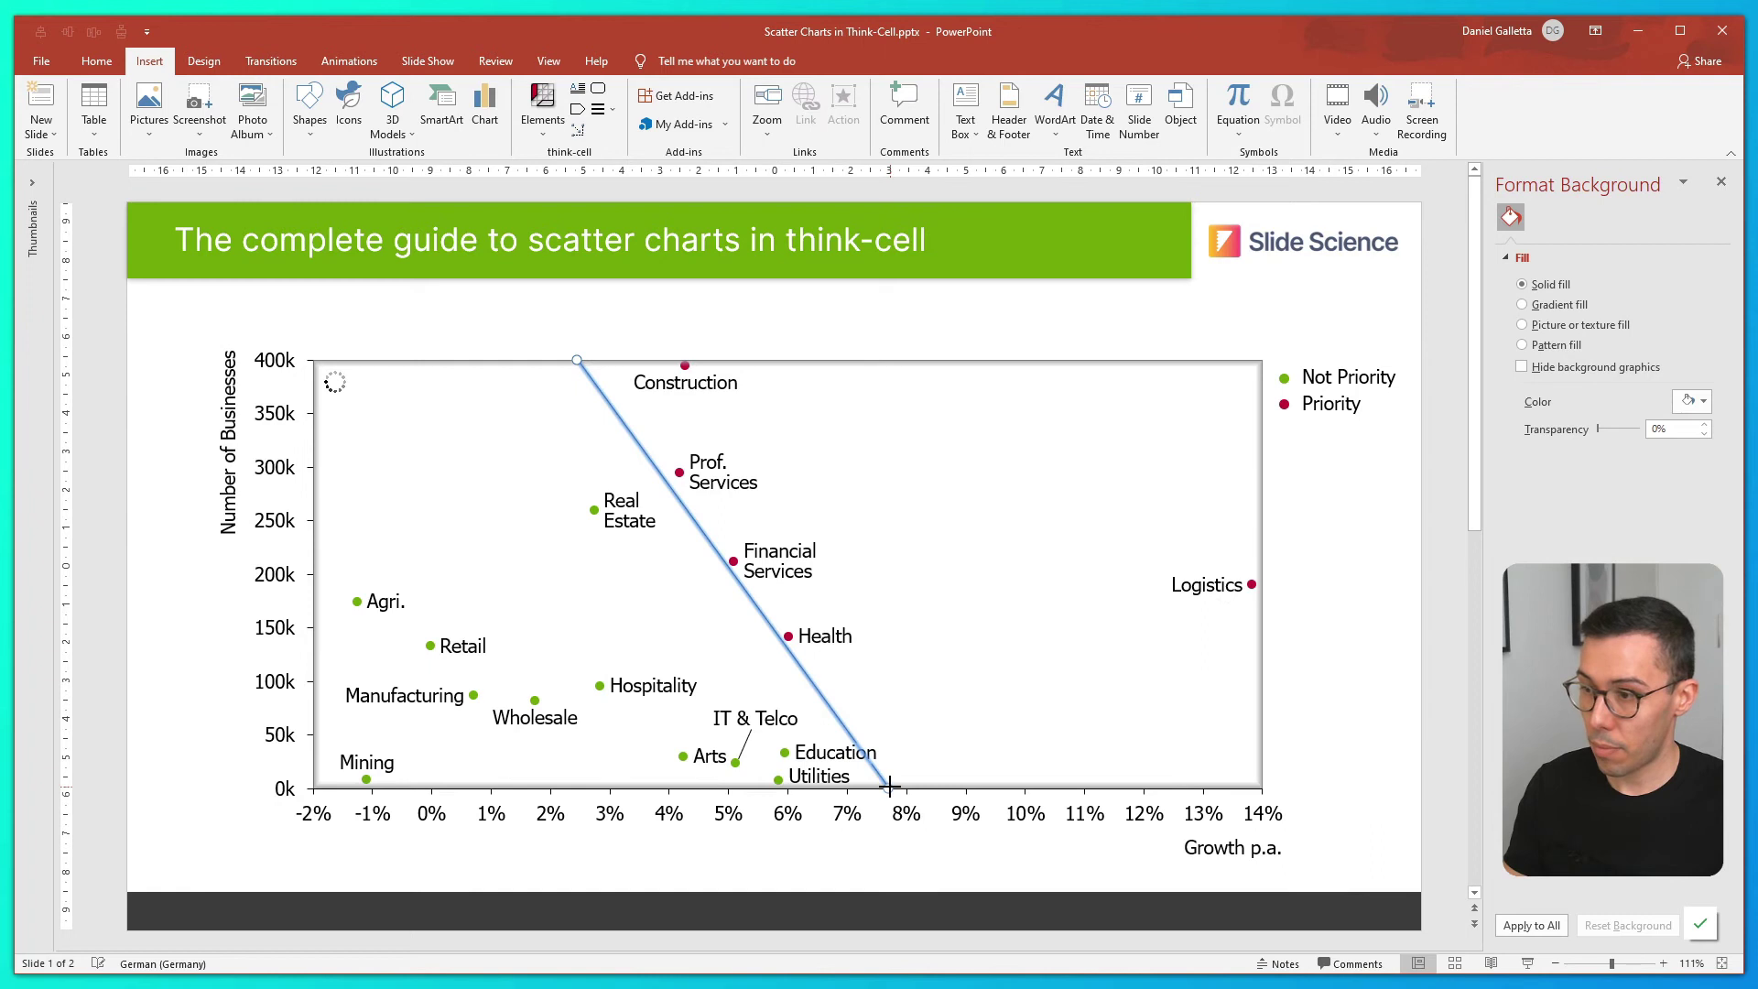
pyautogui.click(1364, 651)
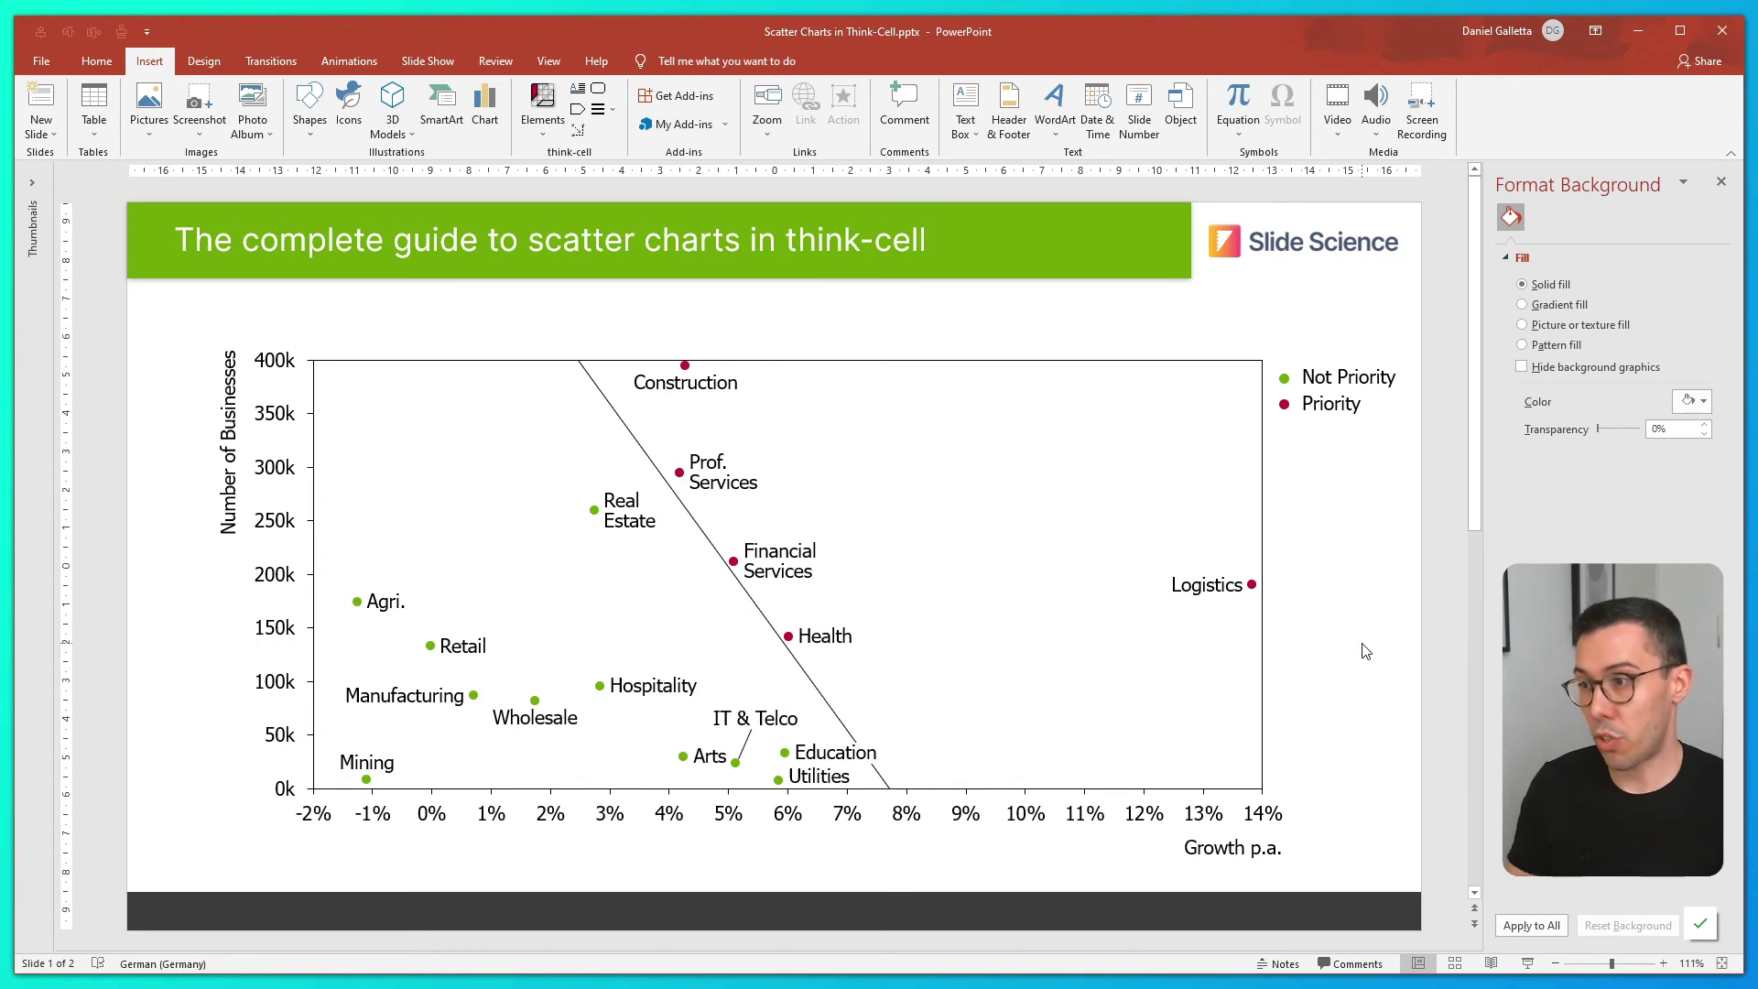
# Fill one side of the divider pink, then flip the fill to the right side
pyautogui.click(649, 461)
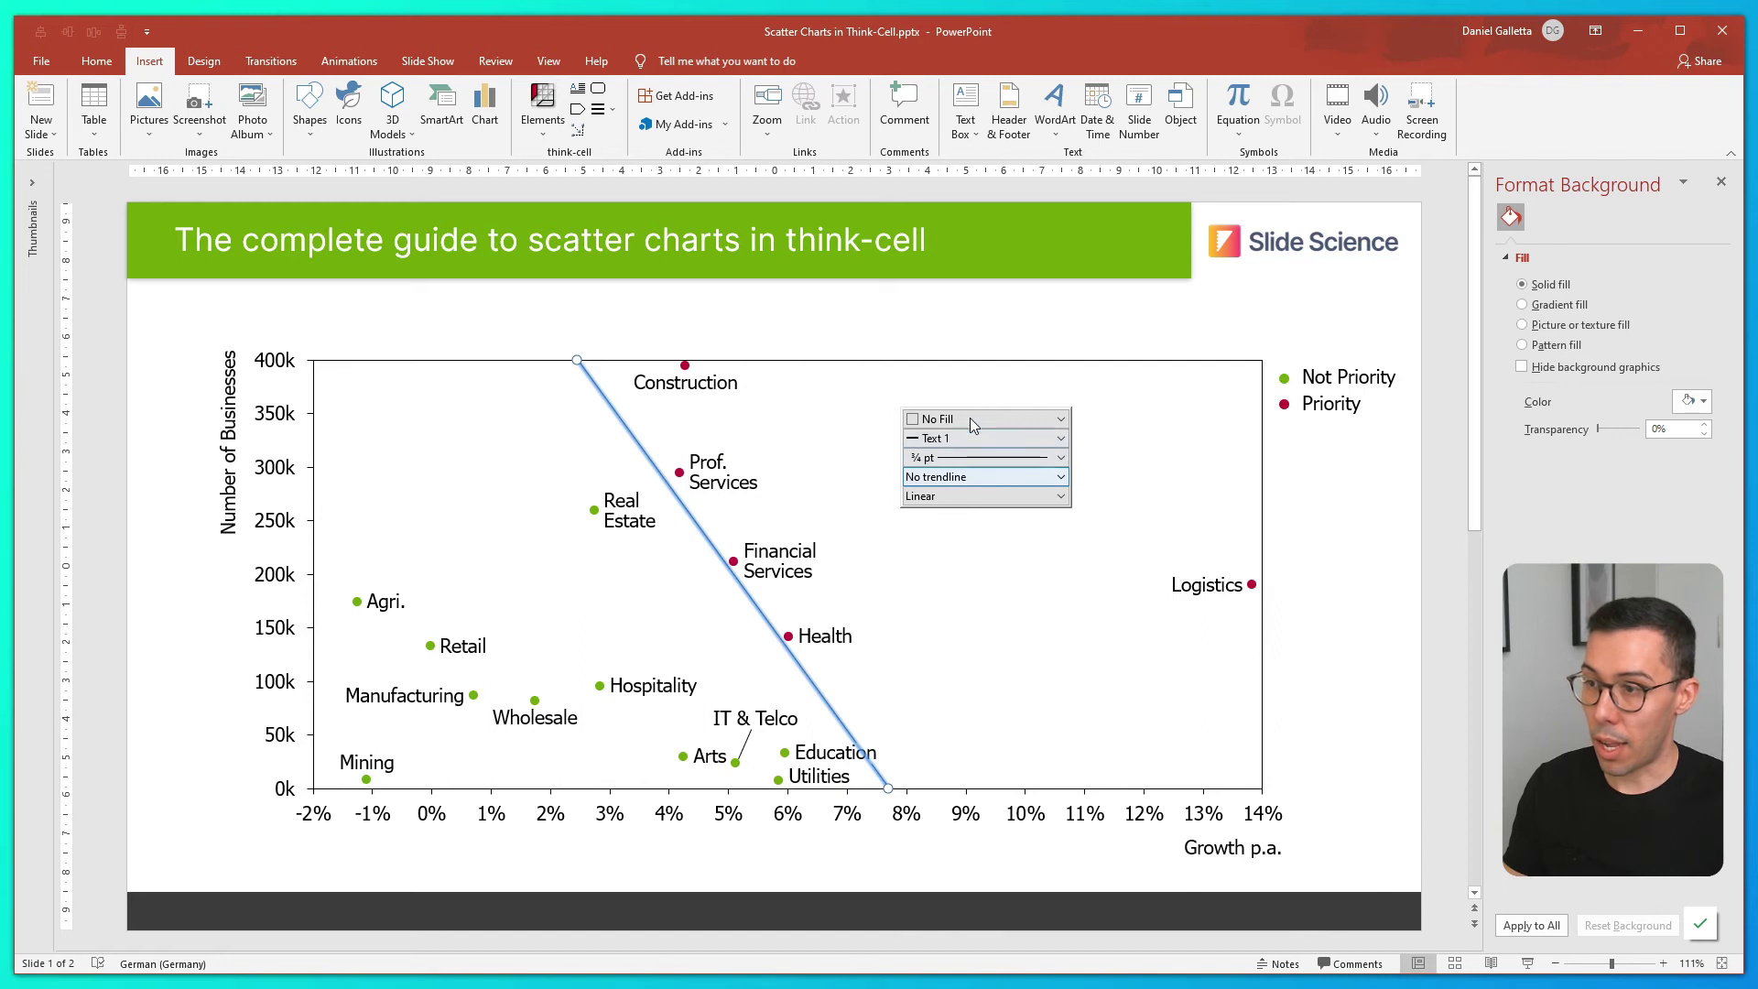
pyautogui.click(973, 418)
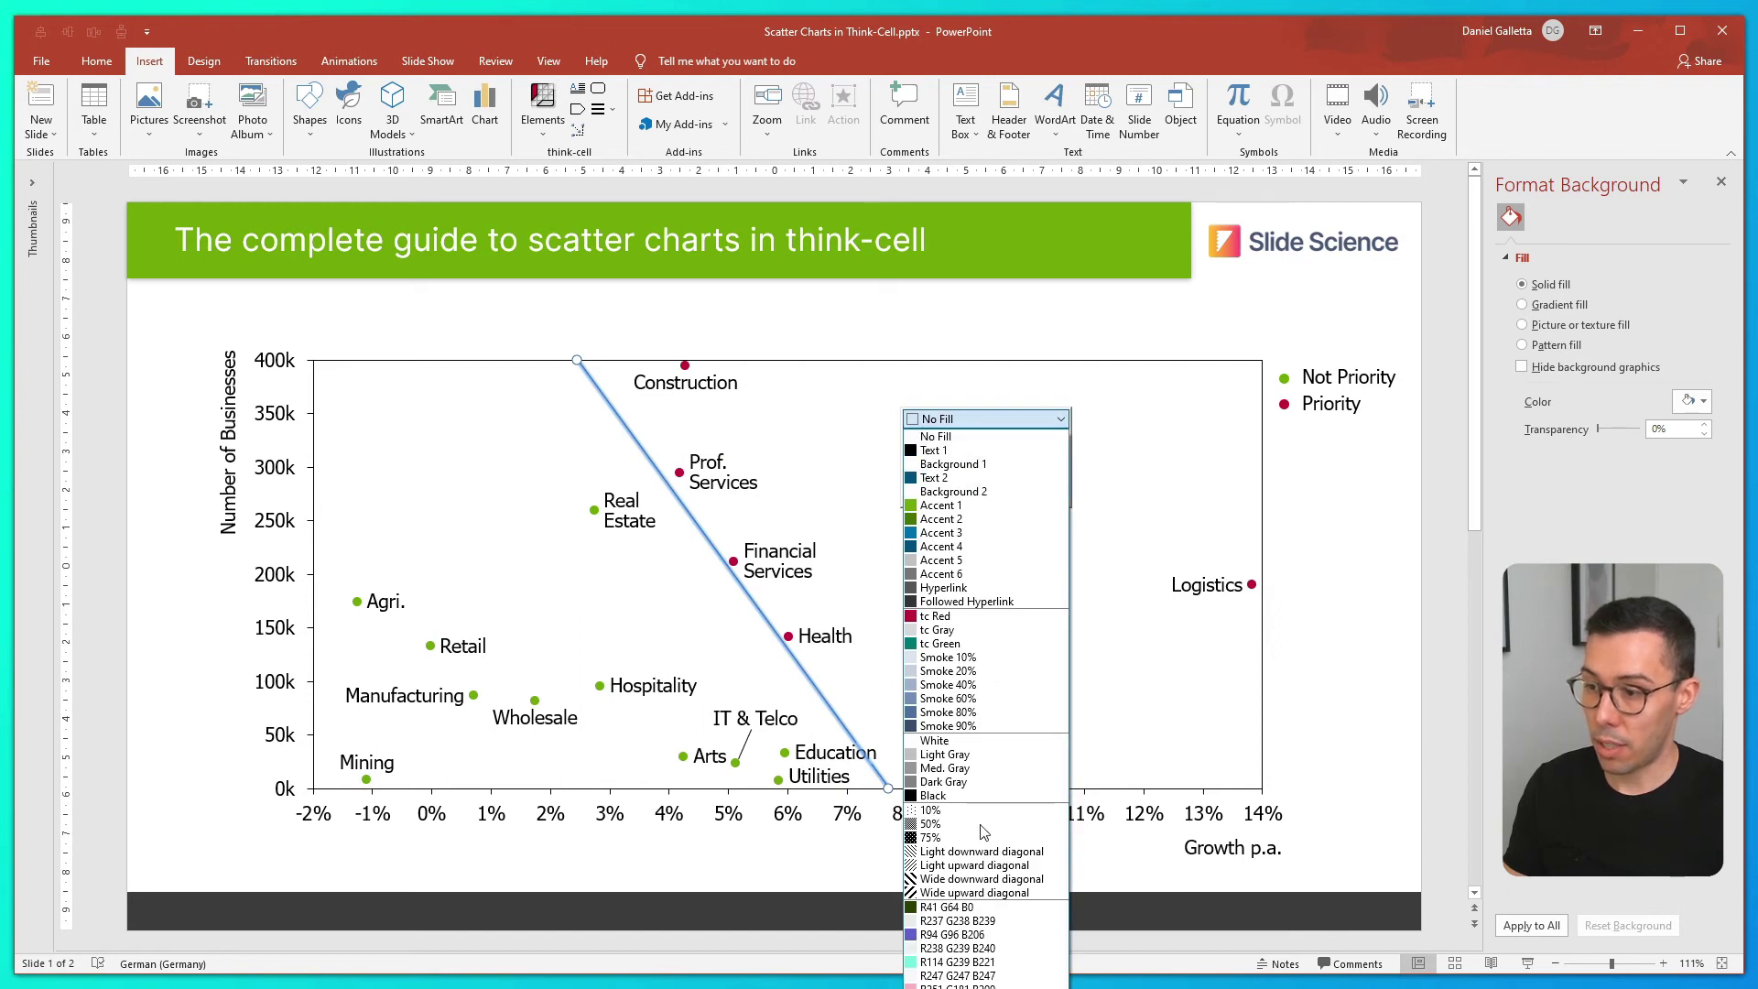
pyautogui.click(957, 985)
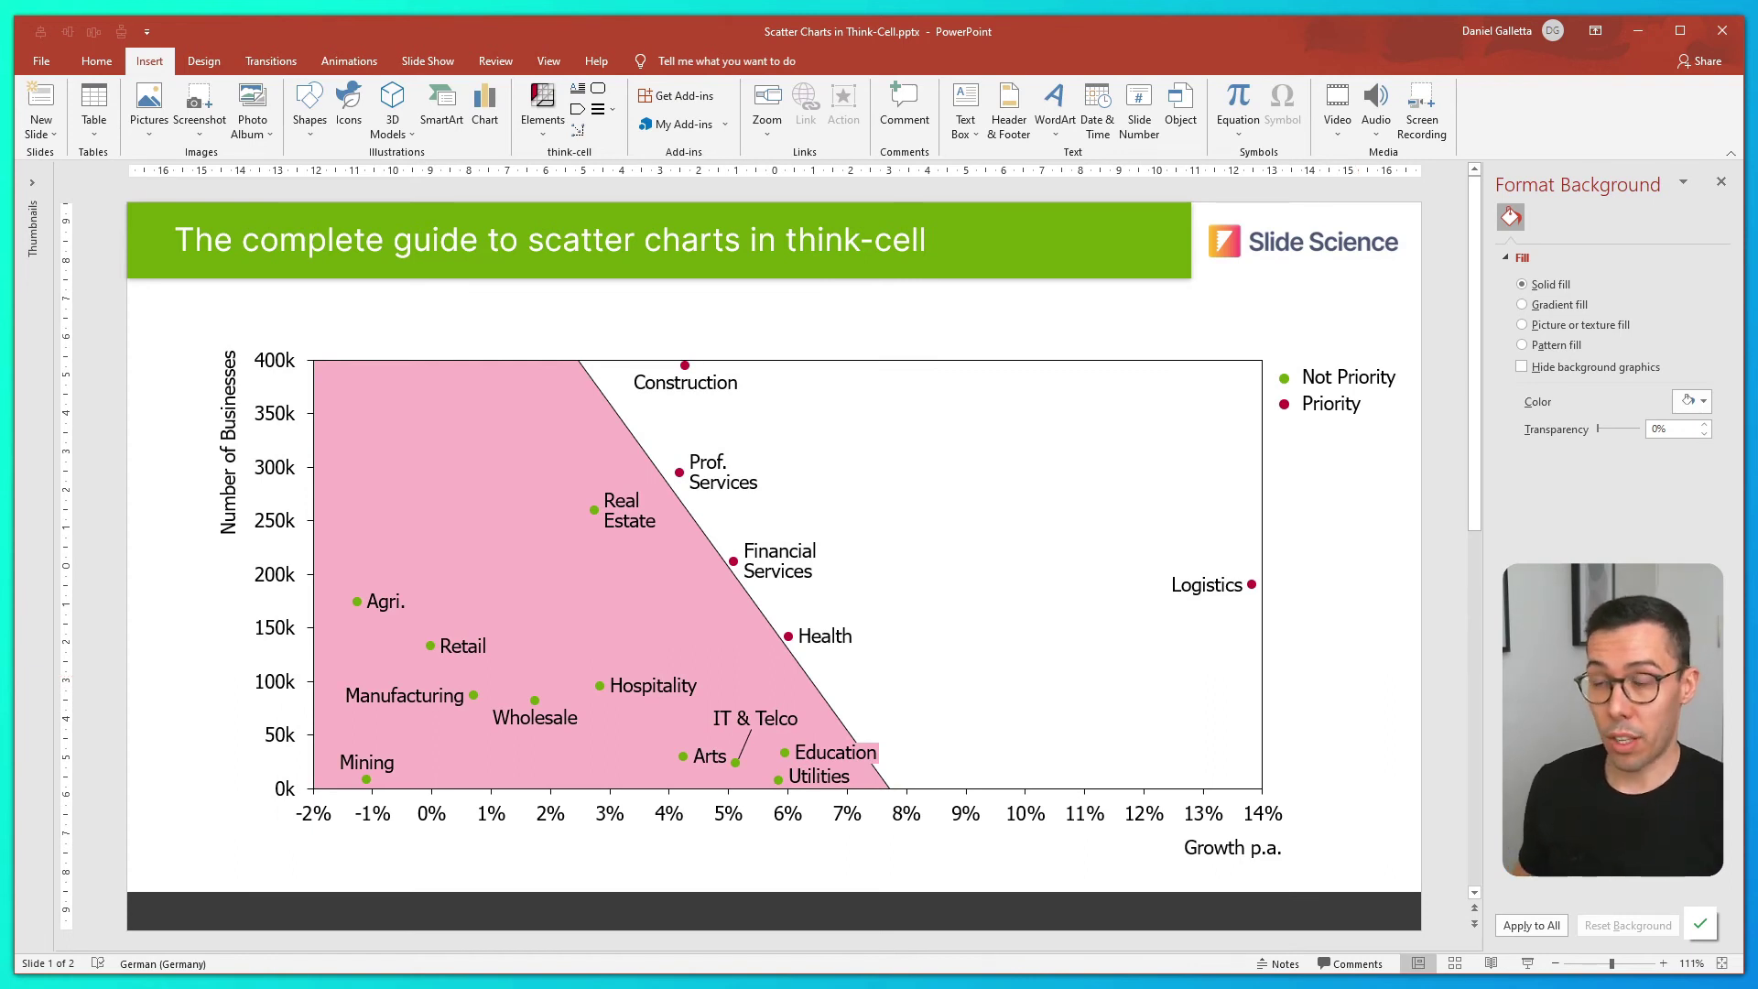
pyautogui.click(647, 458)
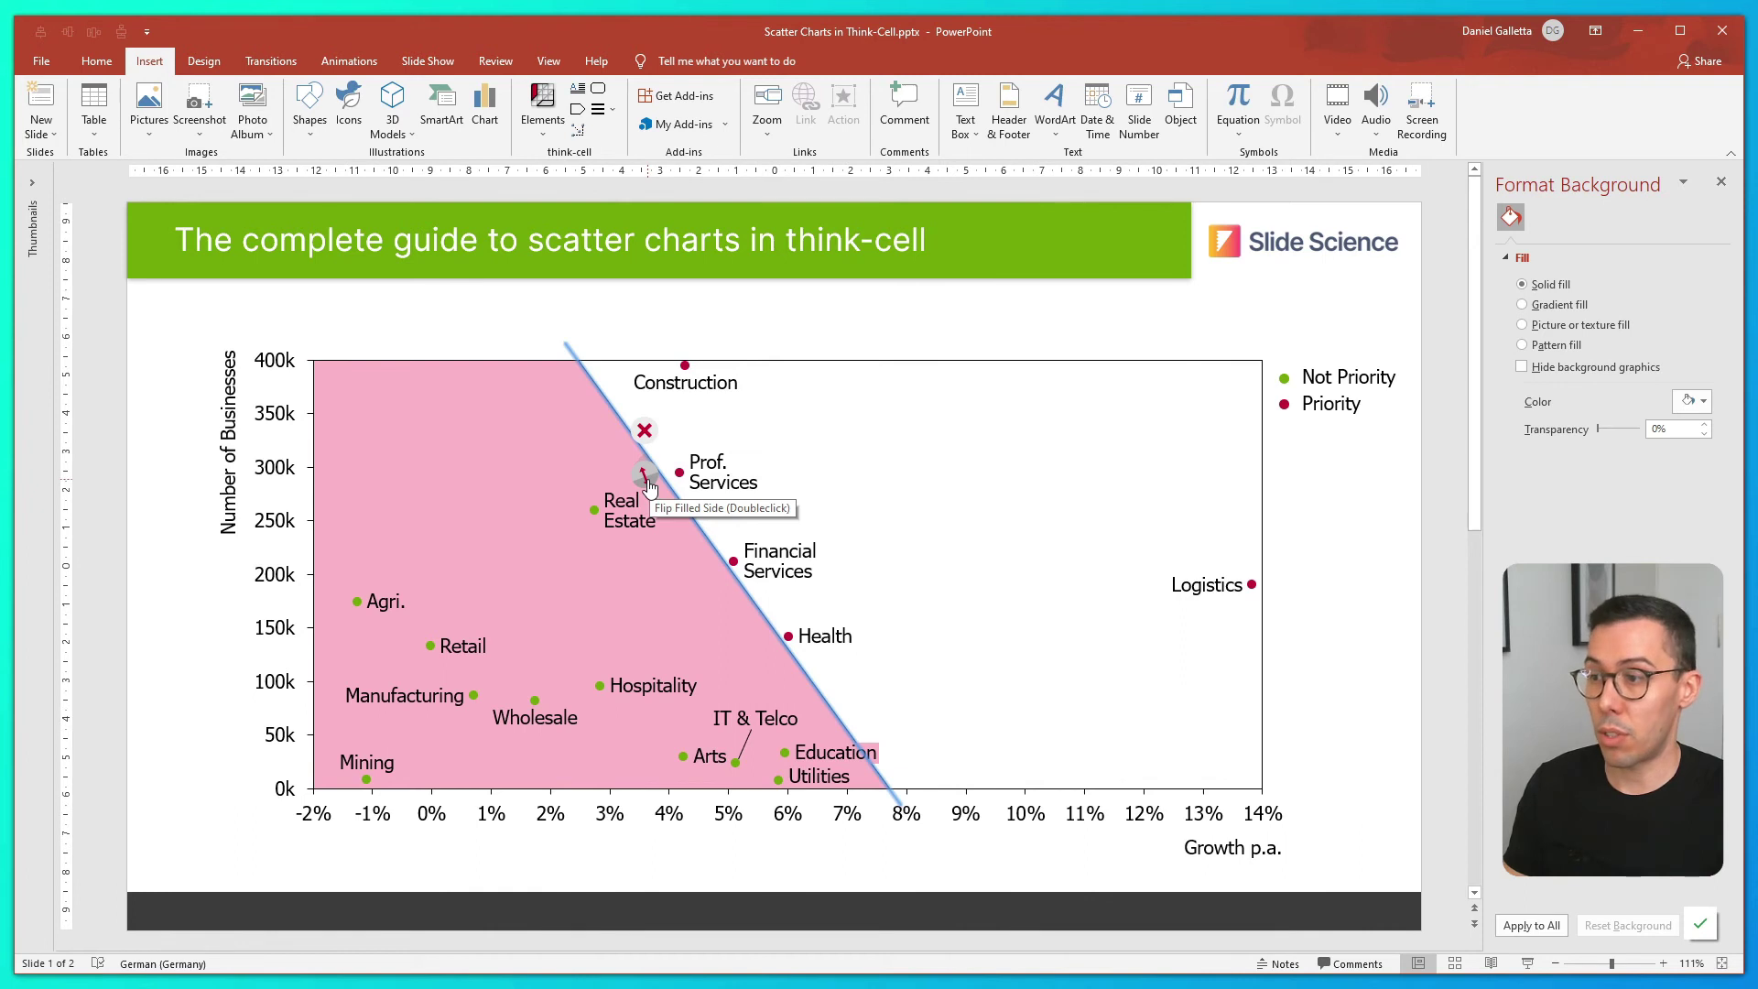
pyautogui.doubleClick(647, 484)
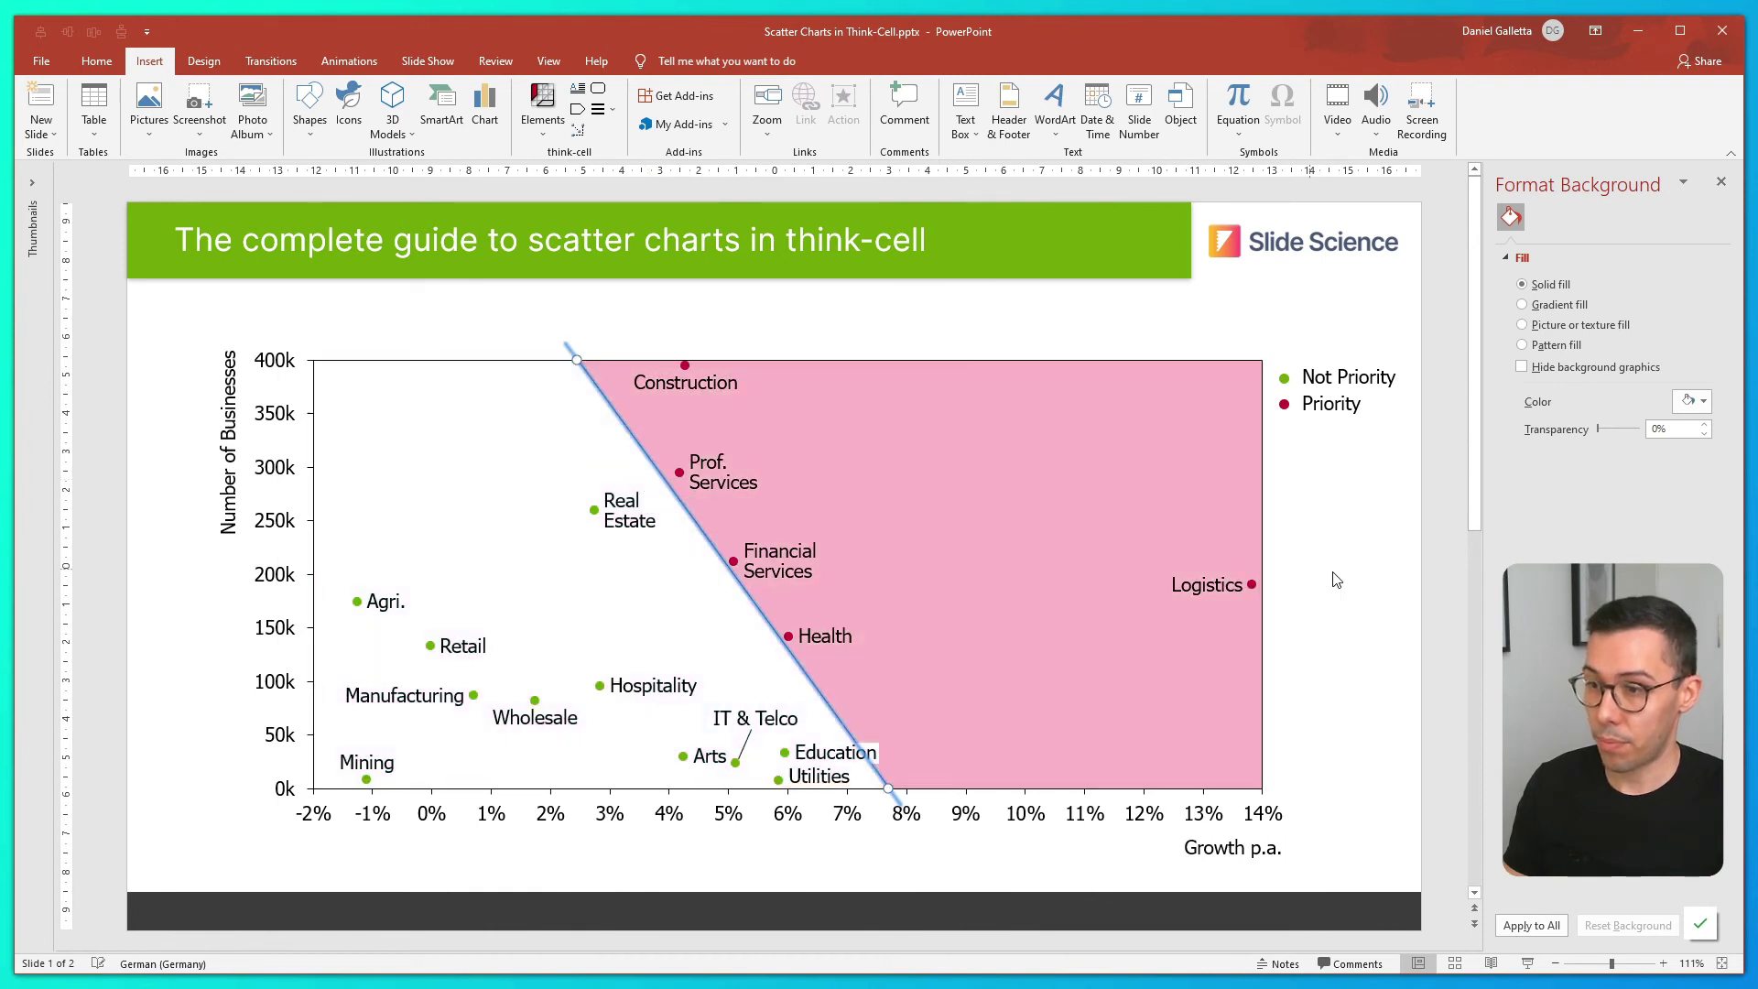